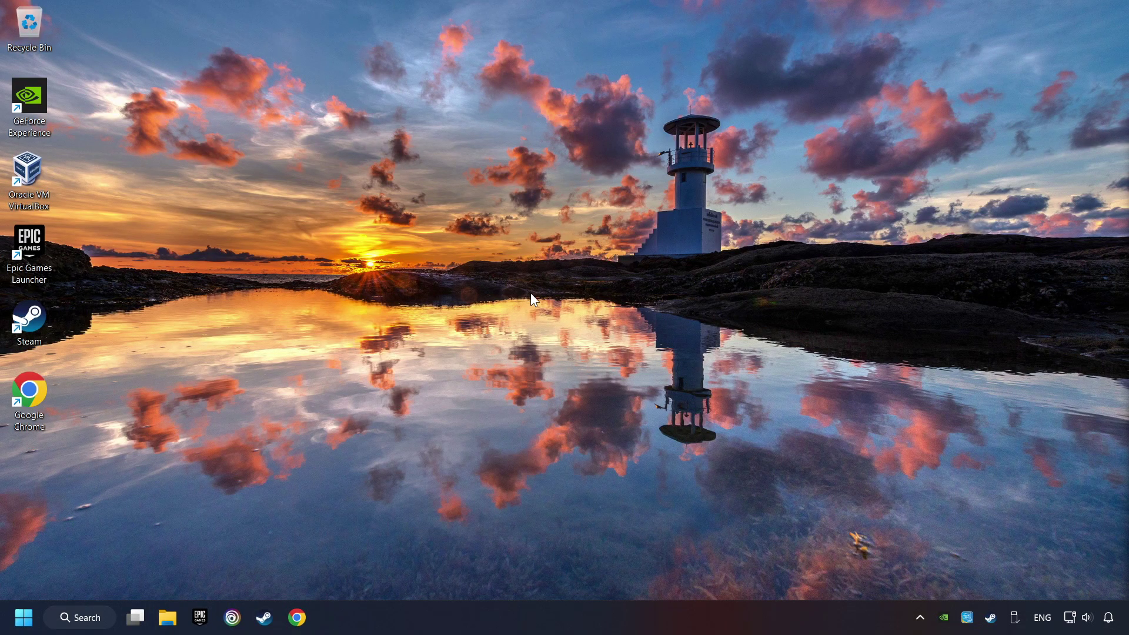
Search Windows for 'edit power plan'
click(76, 618)
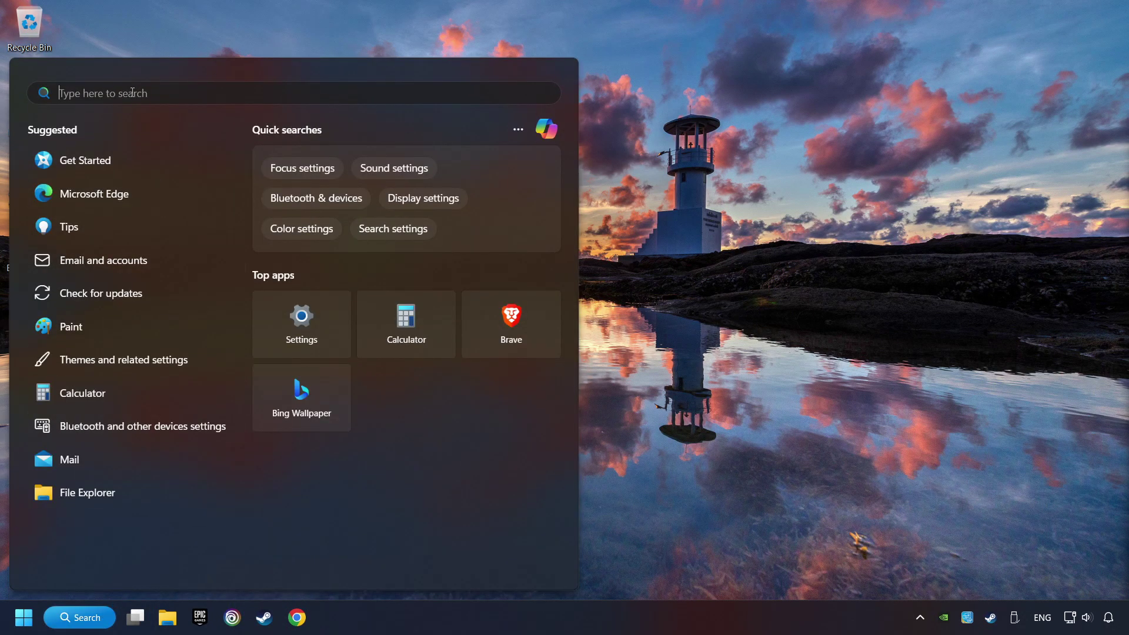
text(edit power plan)
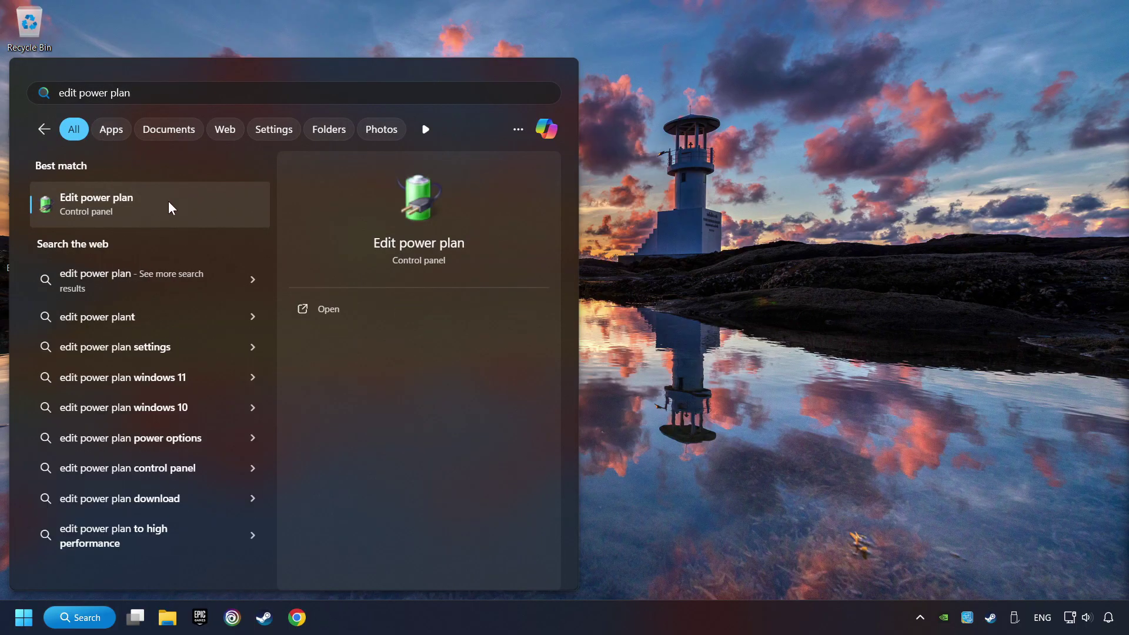
Open the Edit power plan entry, then go up to the Power Options plan list
click(217, 202)
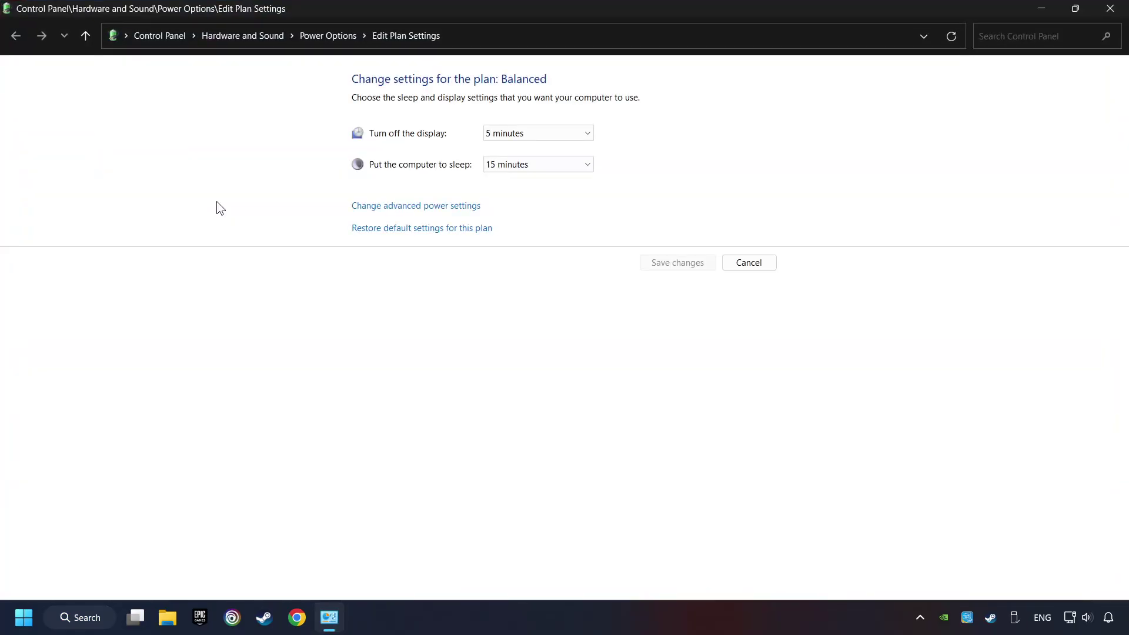
click(337, 44)
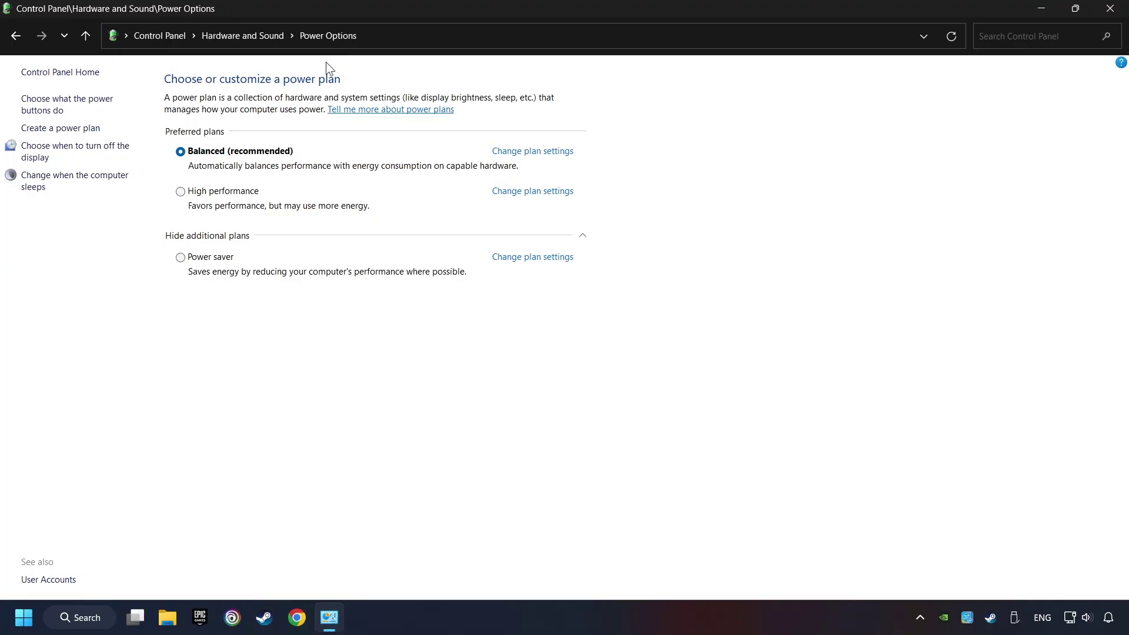
Find Command Prompt with a 'cmd' search and launch it as administrator
click(96, 621)
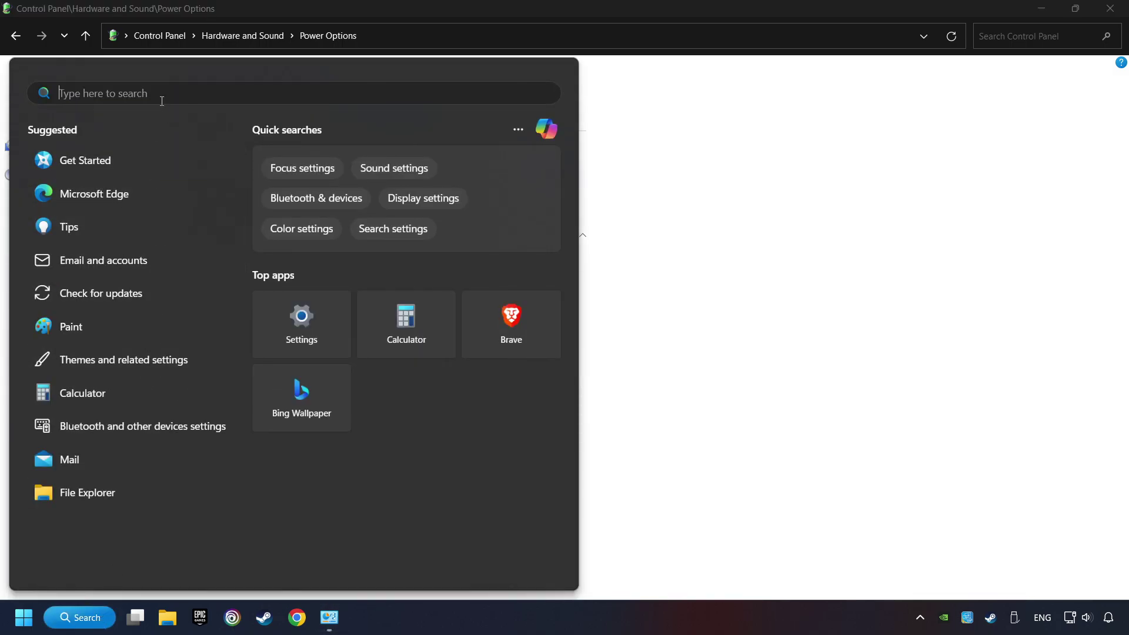
text(cmd)
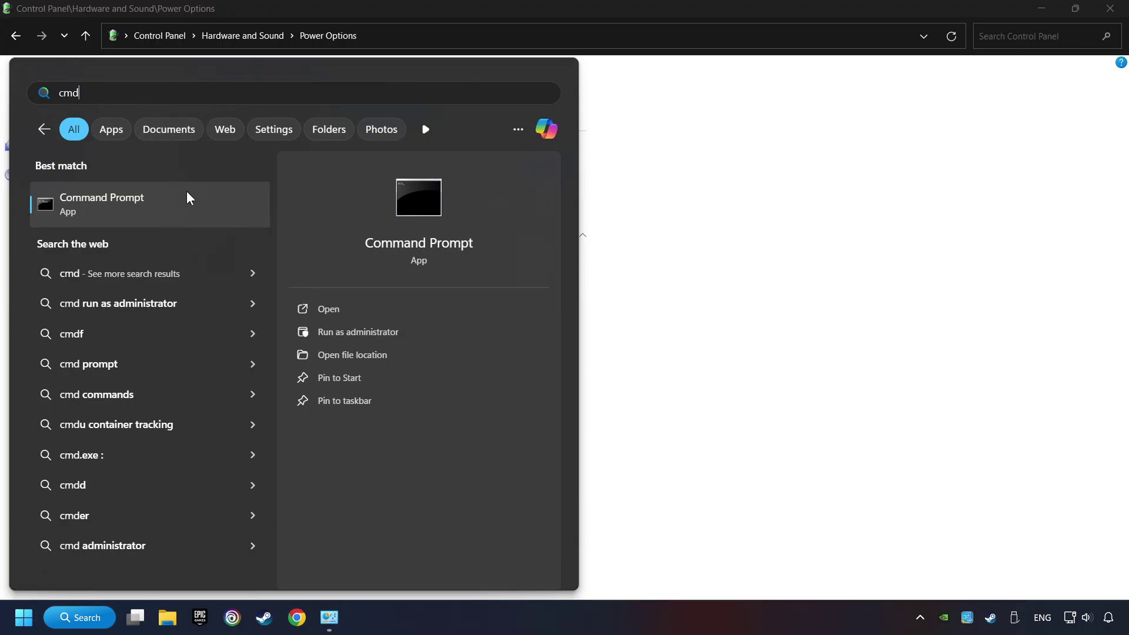
right_click(223, 206)
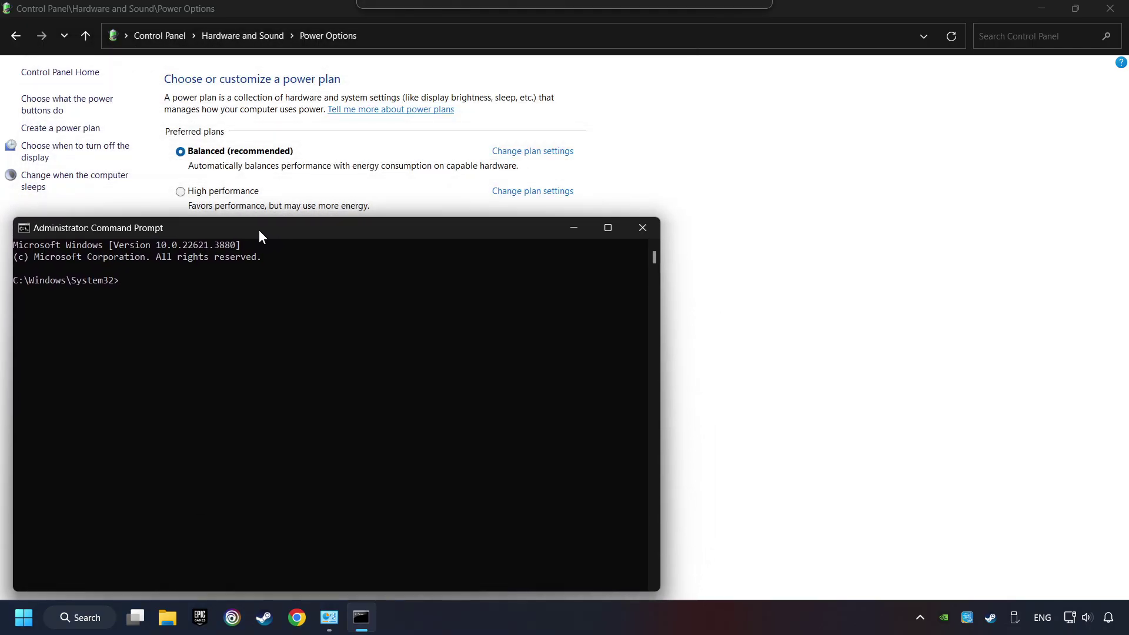
Copy the powercfg -duplicatescheme e9a42b02-d5df-448d-aa00-03f14749eb61 command from Notepad and run it
drag(1128, 170, 864, 34)
right_click(800, 100)
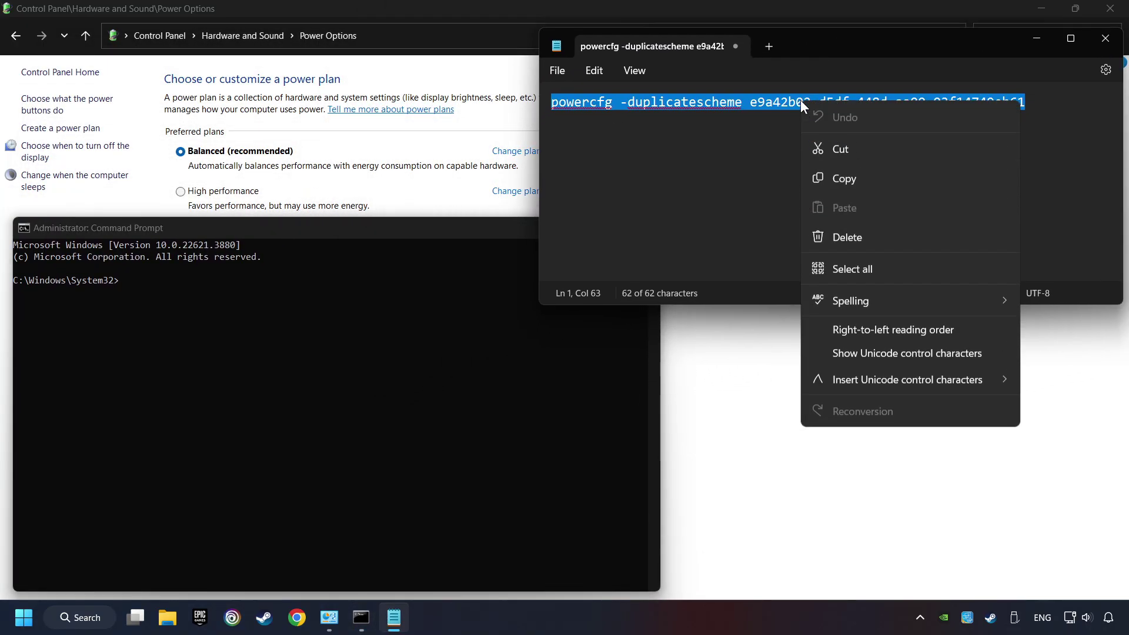
click(817, 176)
right_click(218, 227)
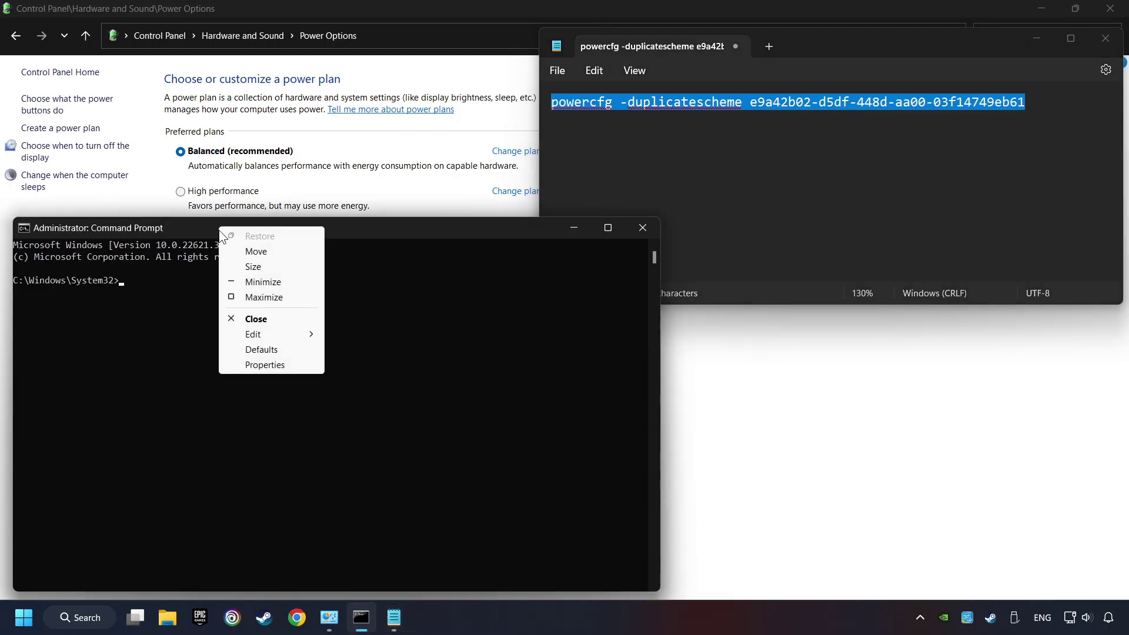
mouse_move(261, 331)
click(358, 365)
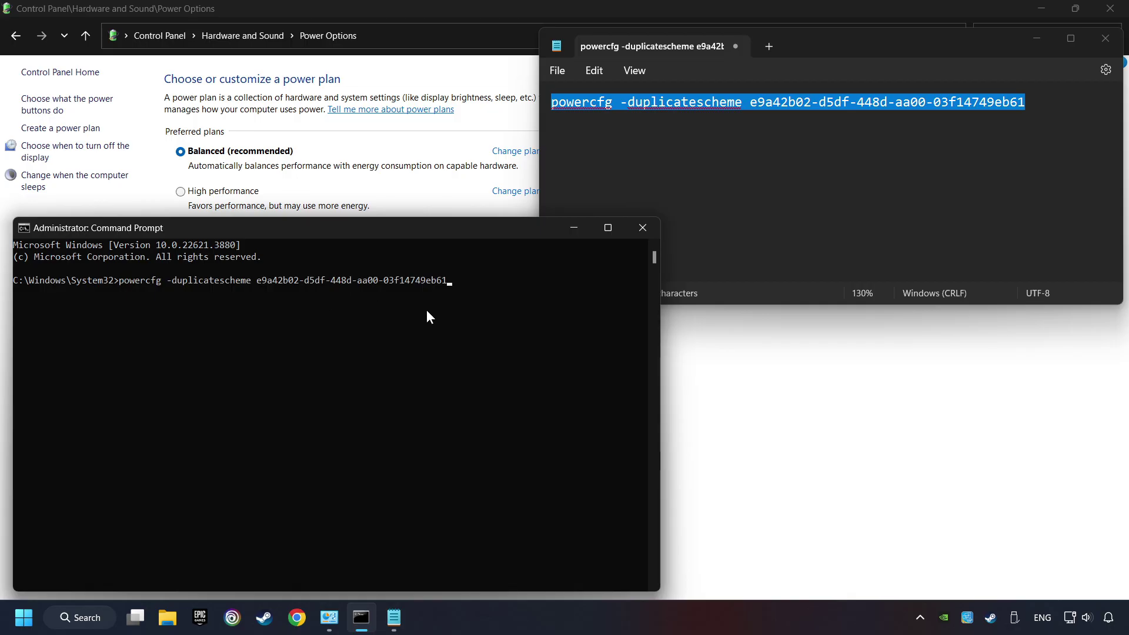
key(Return)
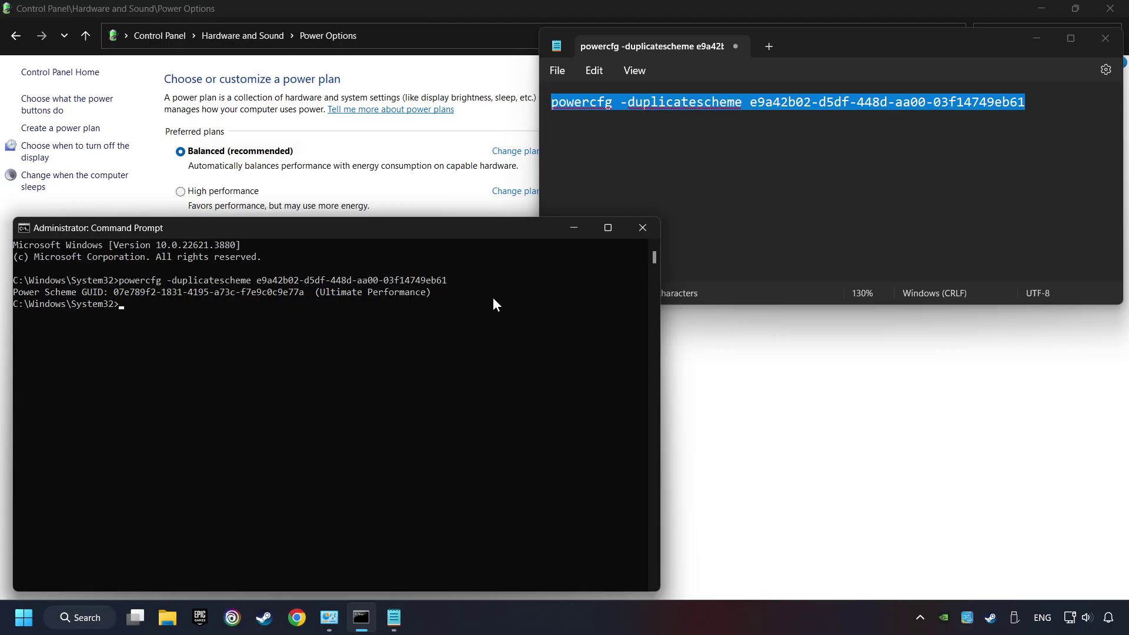
Close the Notepad and Command Prompt windows
click(1105, 38)
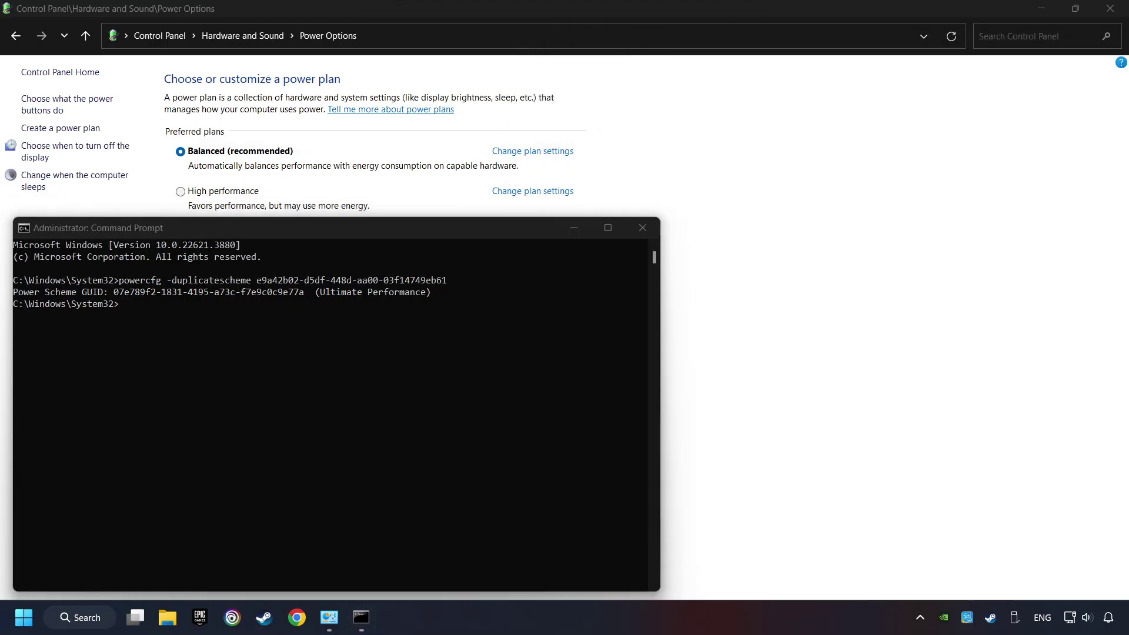
drag(531, 235, 788, 177)
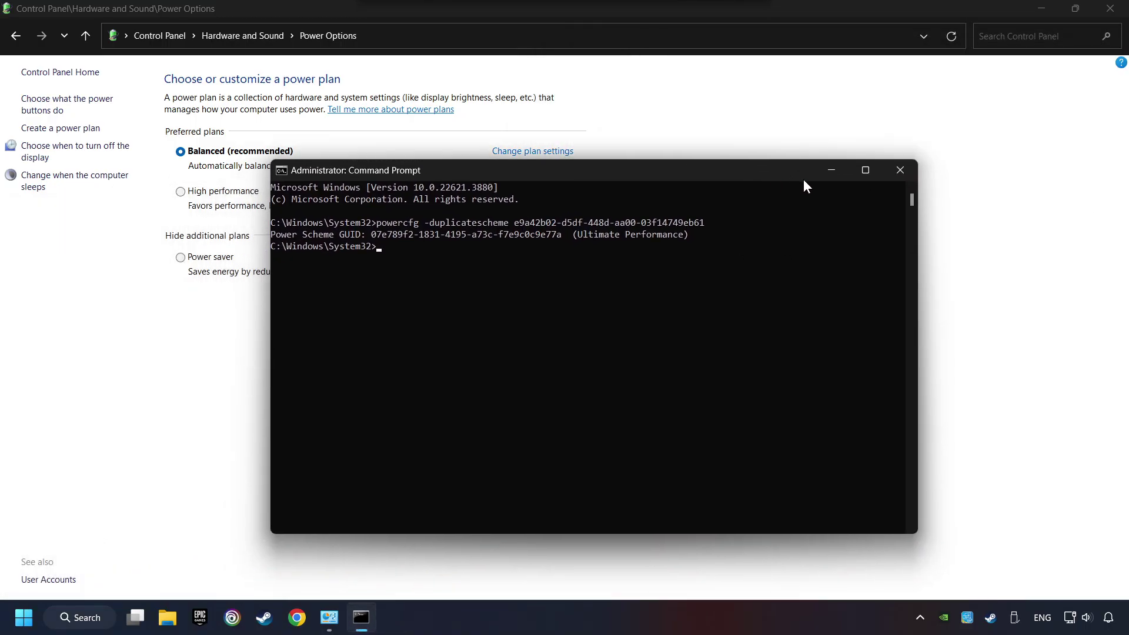
click(902, 171)
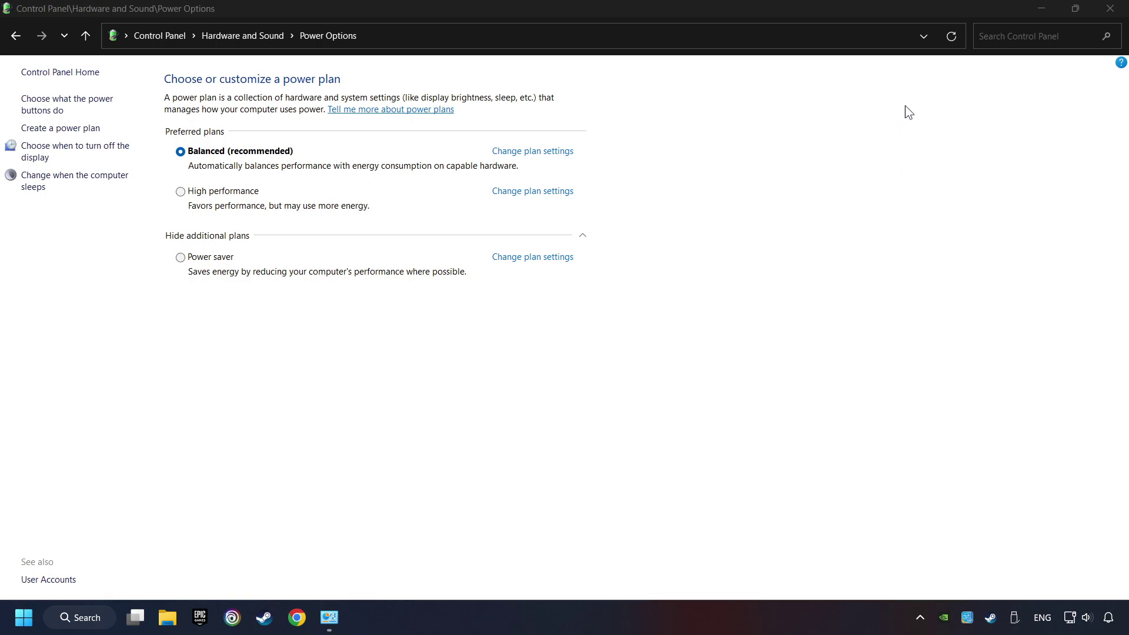
Refresh Power Options, make Ultimate Performance the active plan, and close the window
click(953, 36)
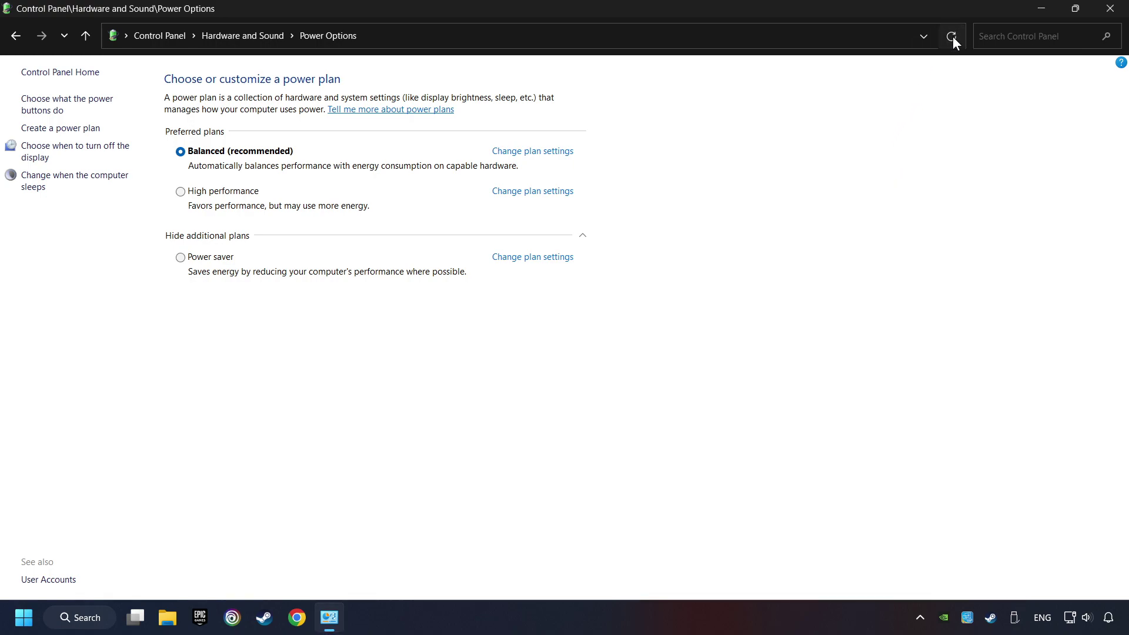
click(250, 239)
click(184, 241)
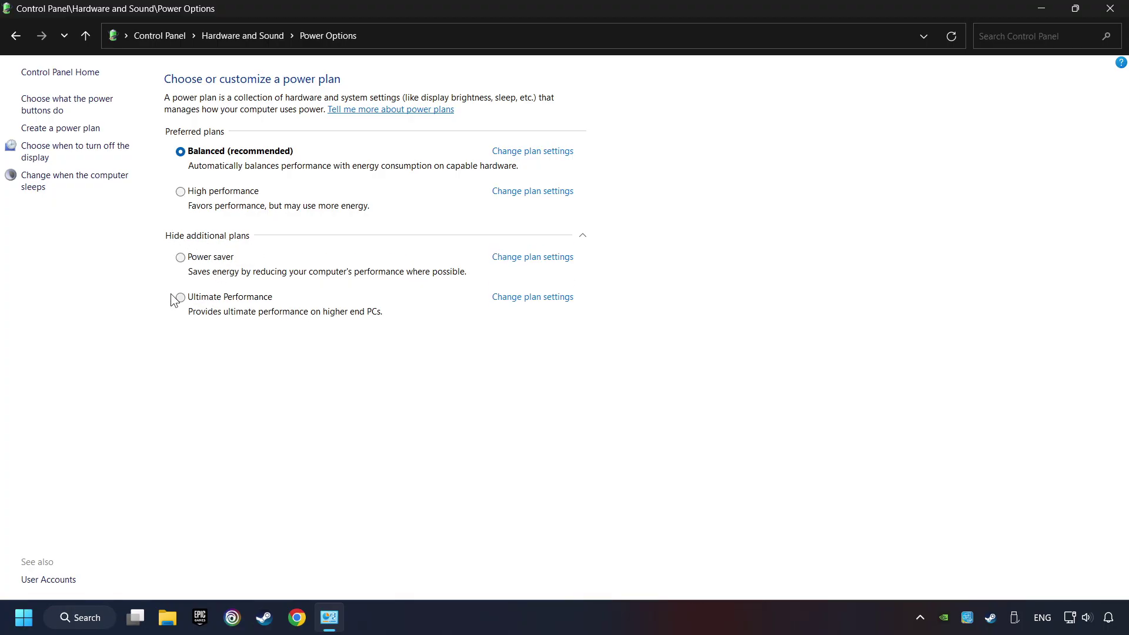
click(191, 300)
click(1109, 10)
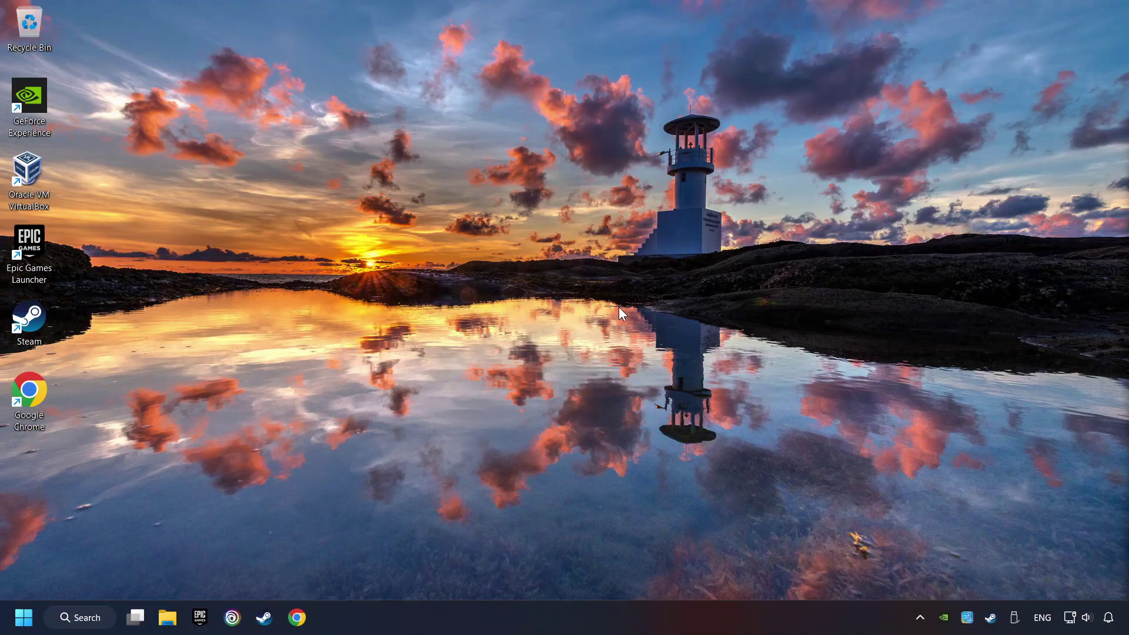
Find 'game mode settings', switch the Game Mode toggle on, and close Settings
click(84, 617)
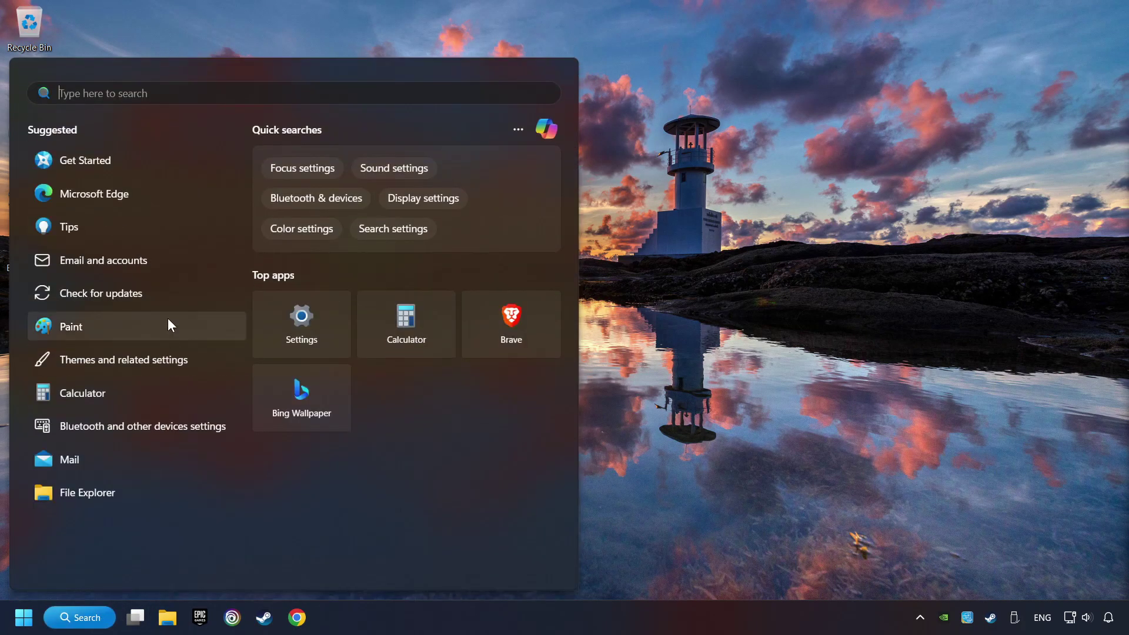
text(game mode set)
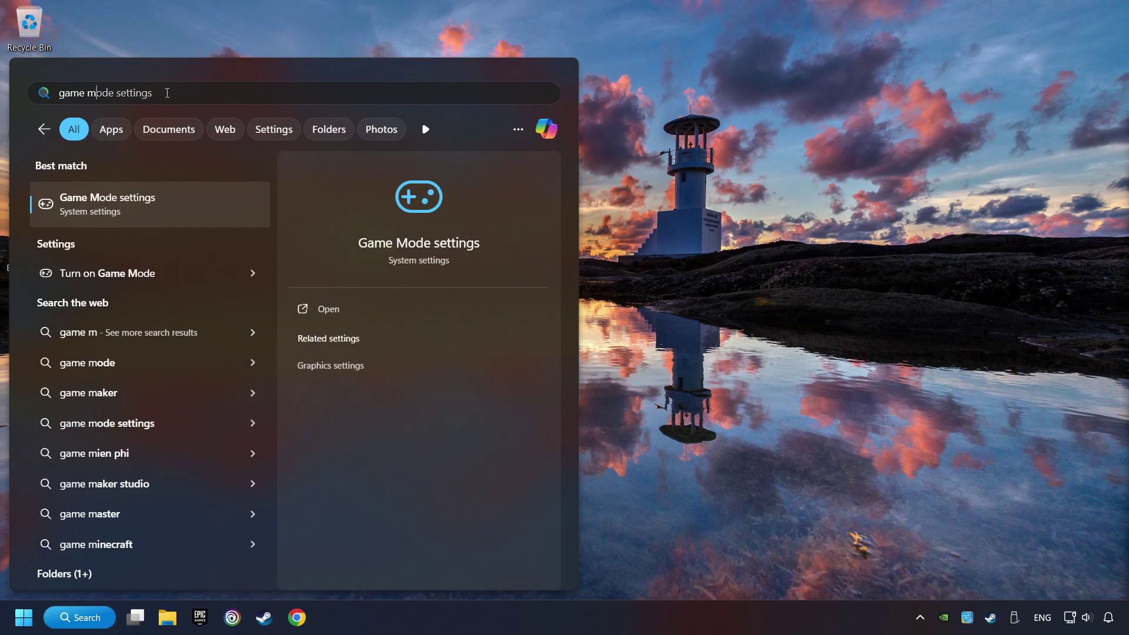
text(tings)
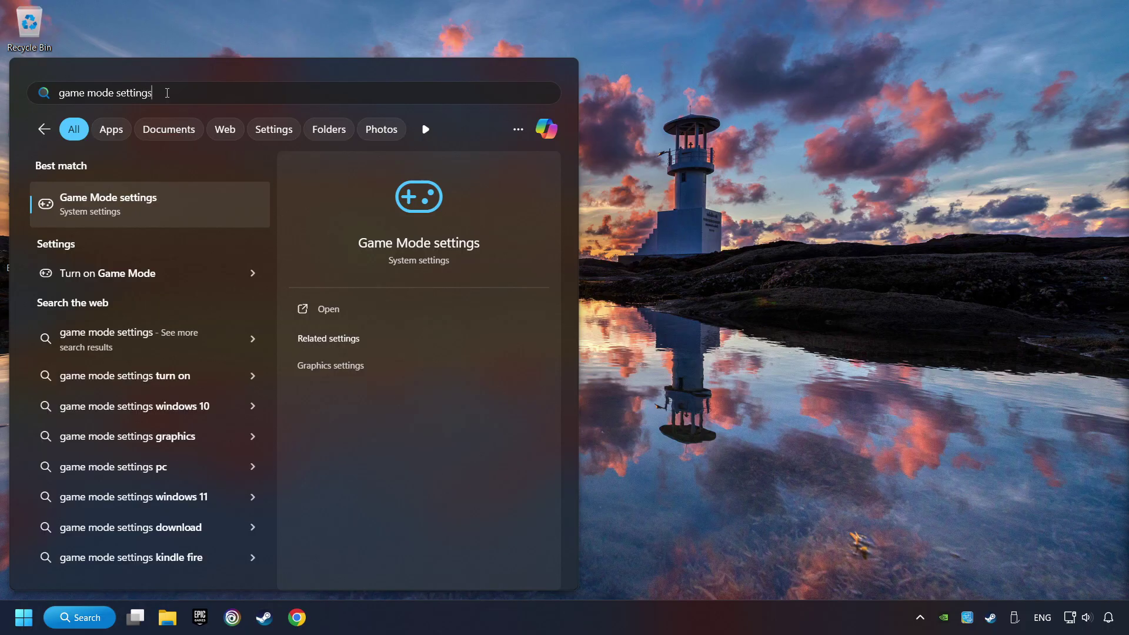
click(230, 209)
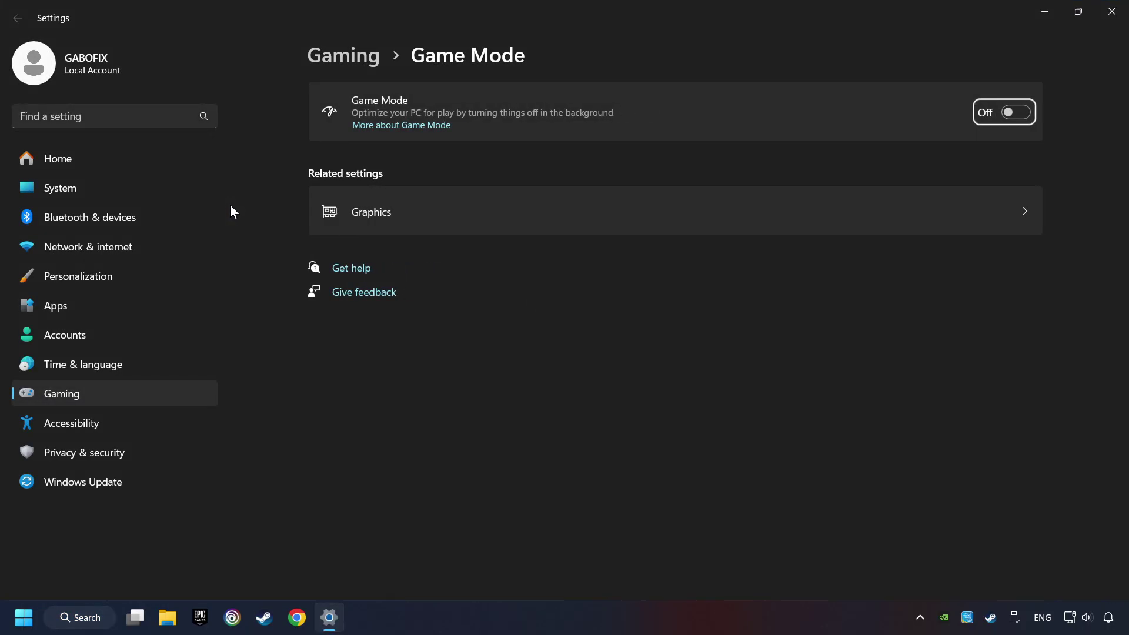
click(1013, 116)
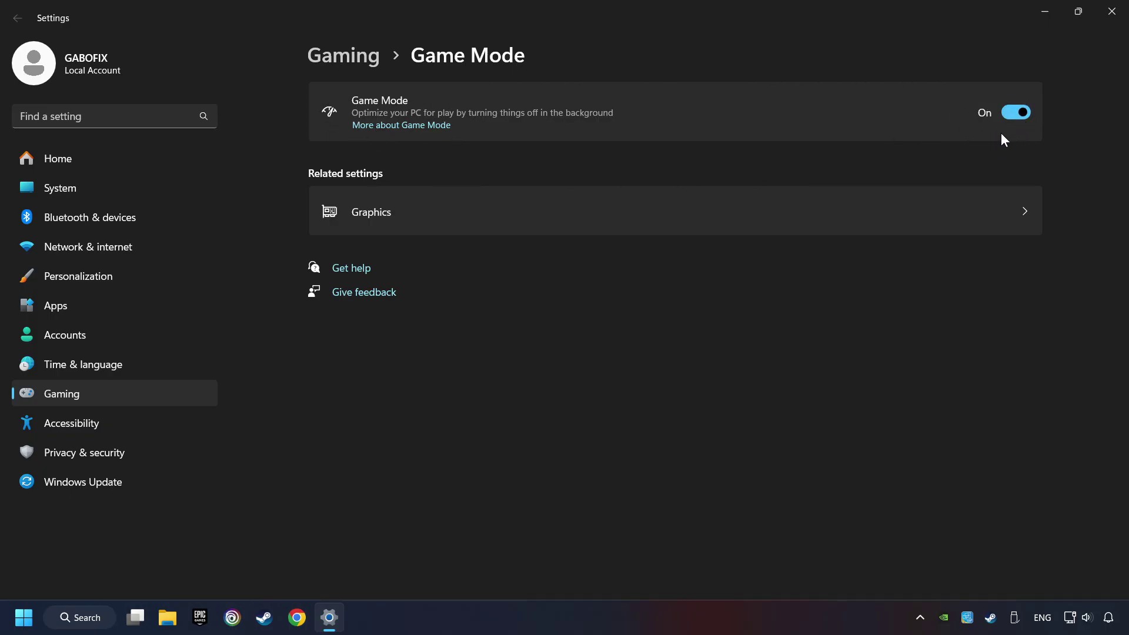
click(1112, 13)
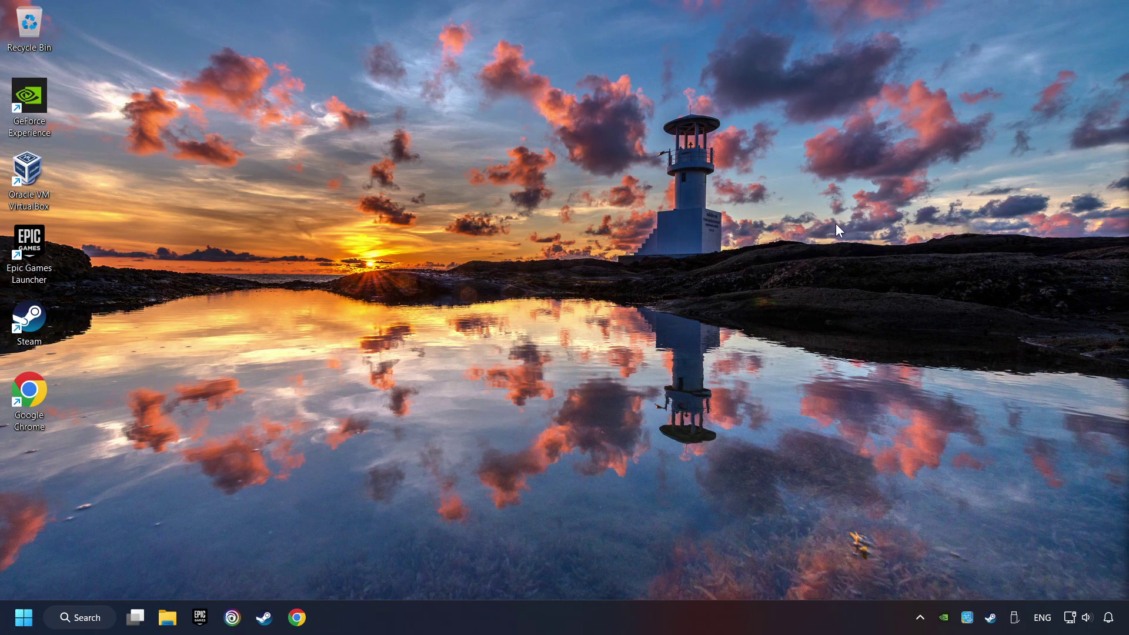
Open Storage settings and go to Cleanup recommendations
click(91, 619)
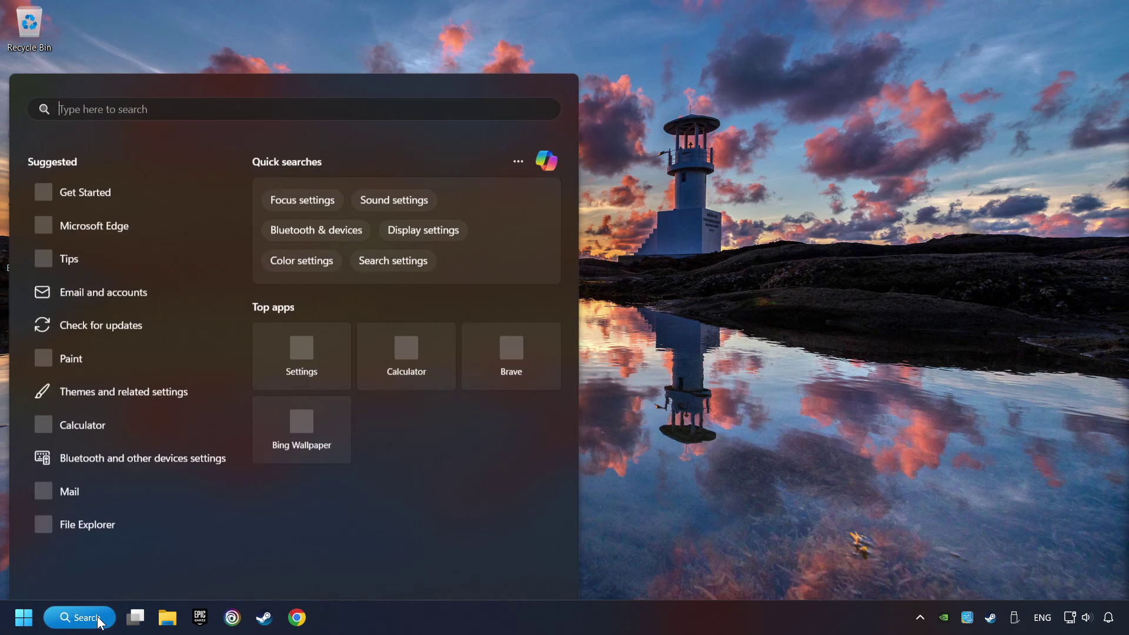
text(storage)
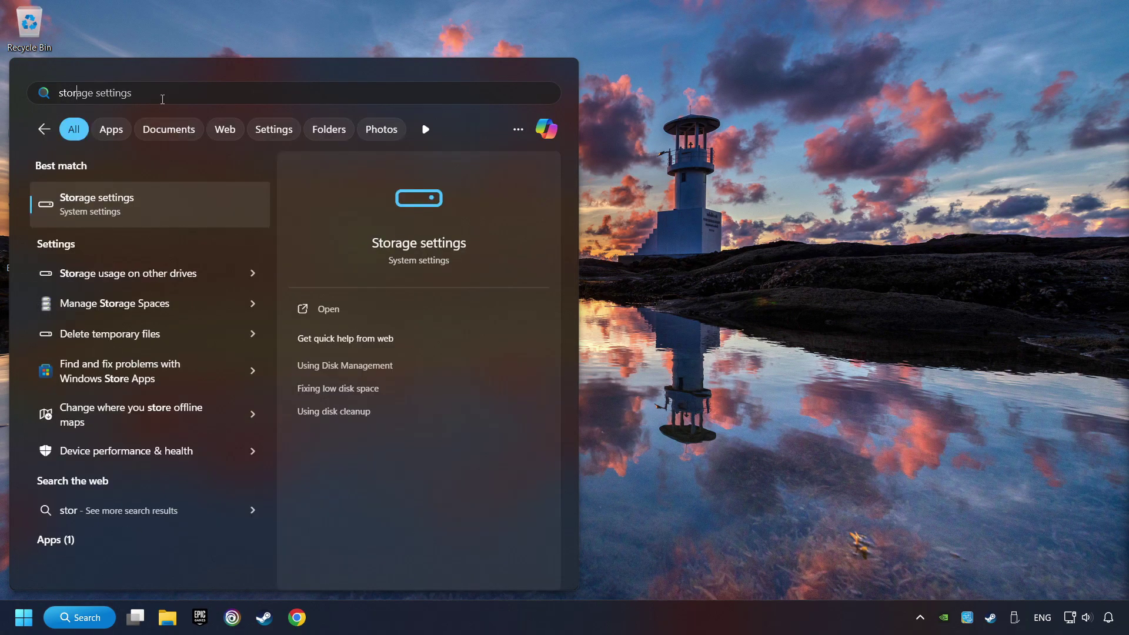
click(206, 206)
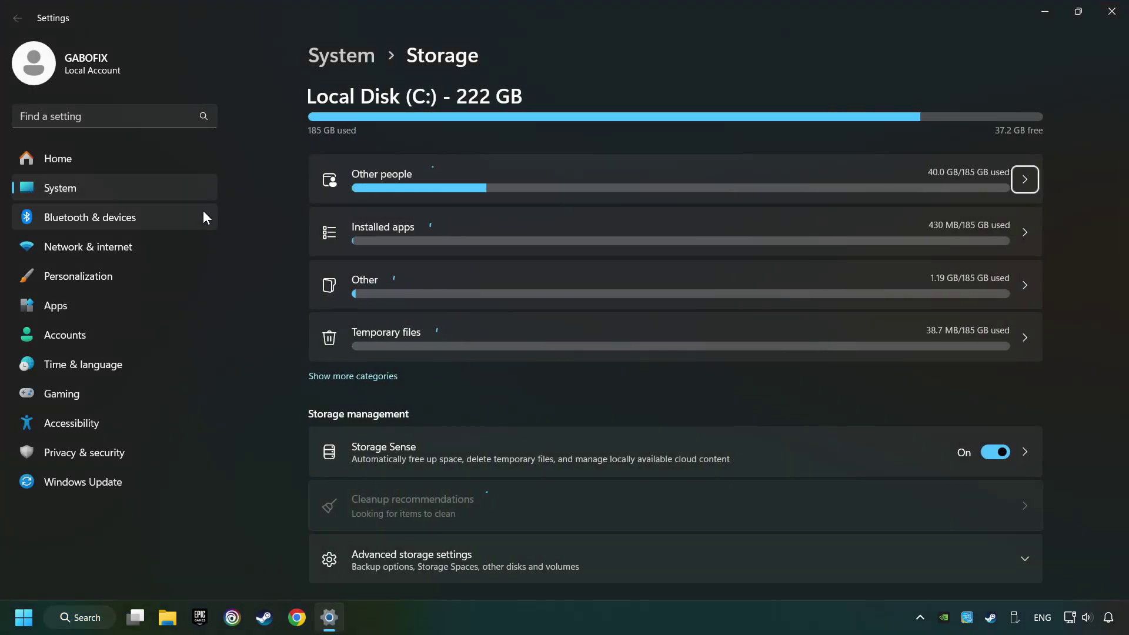
scroll(274, 278, down, 2)
scroll(275, 278, down, 2)
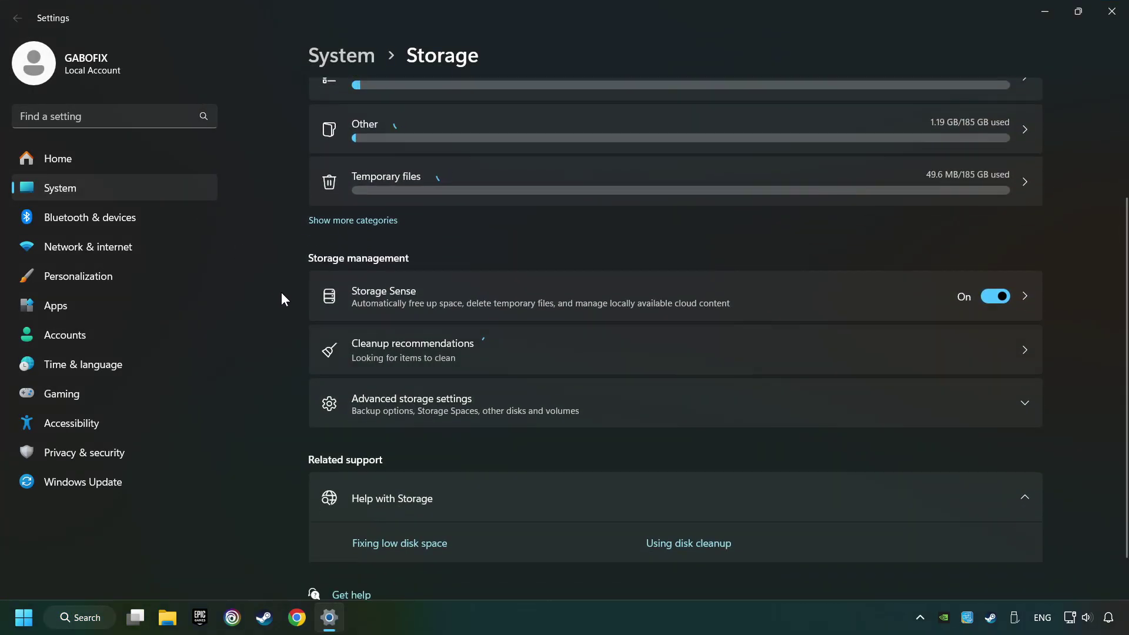
click(563, 349)
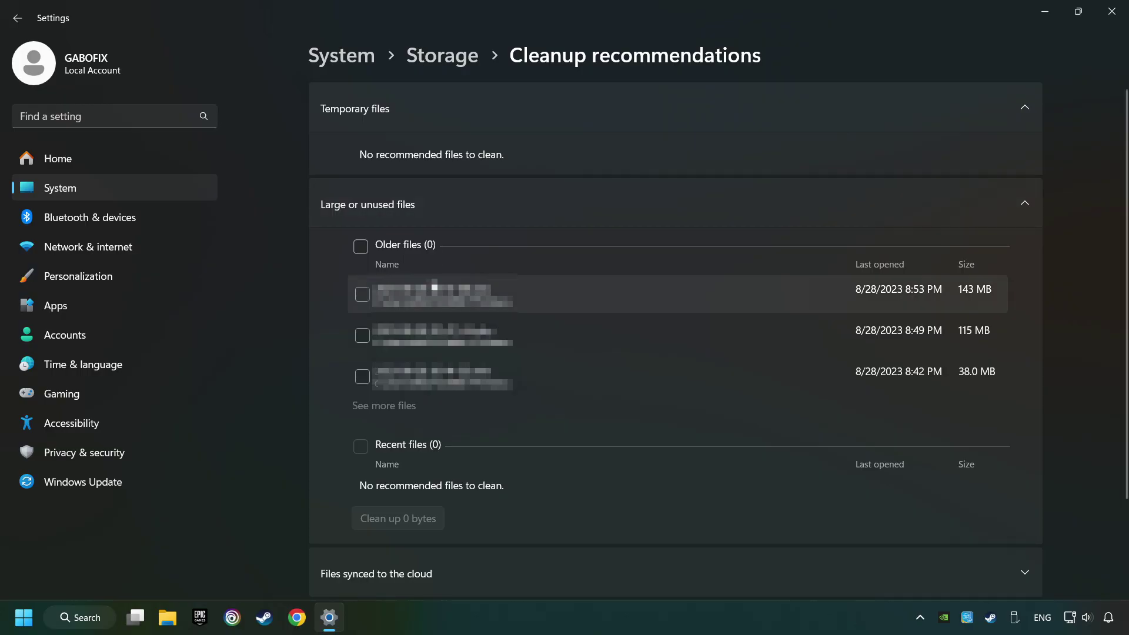
Tick the 115 MB older file and permanently clean it up
click(363, 337)
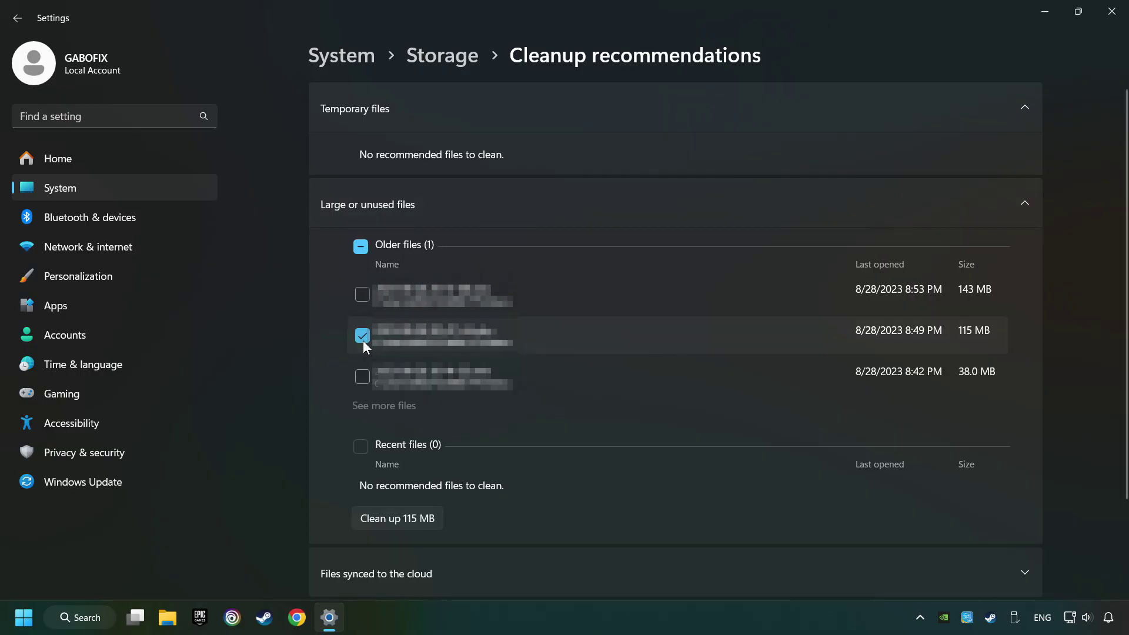
scroll(376, 364, down, 2)
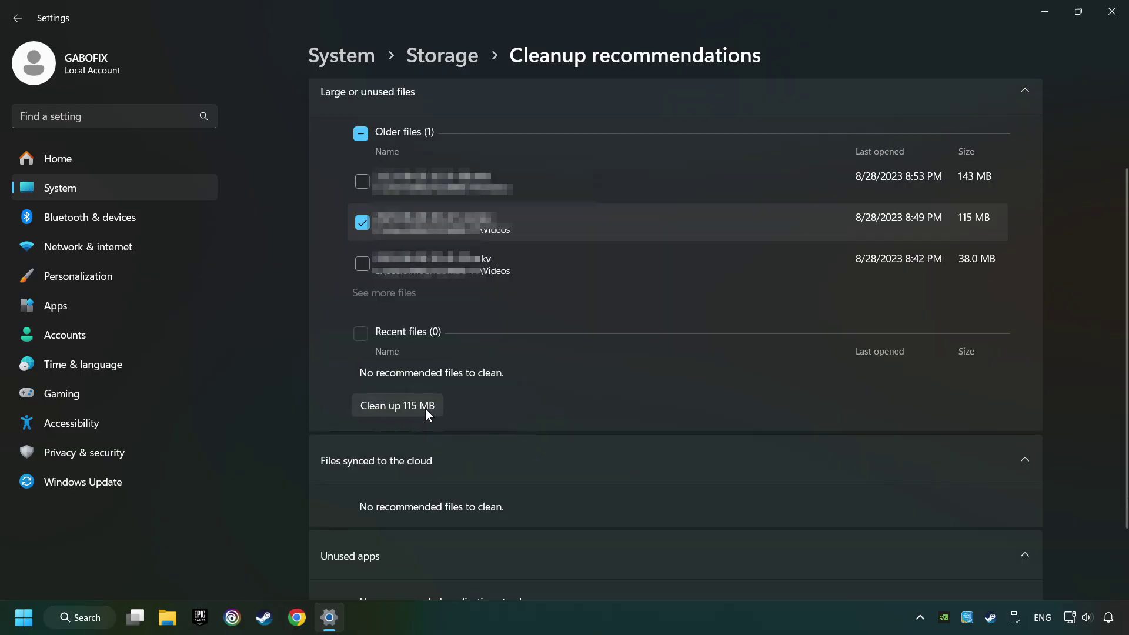
click(426, 408)
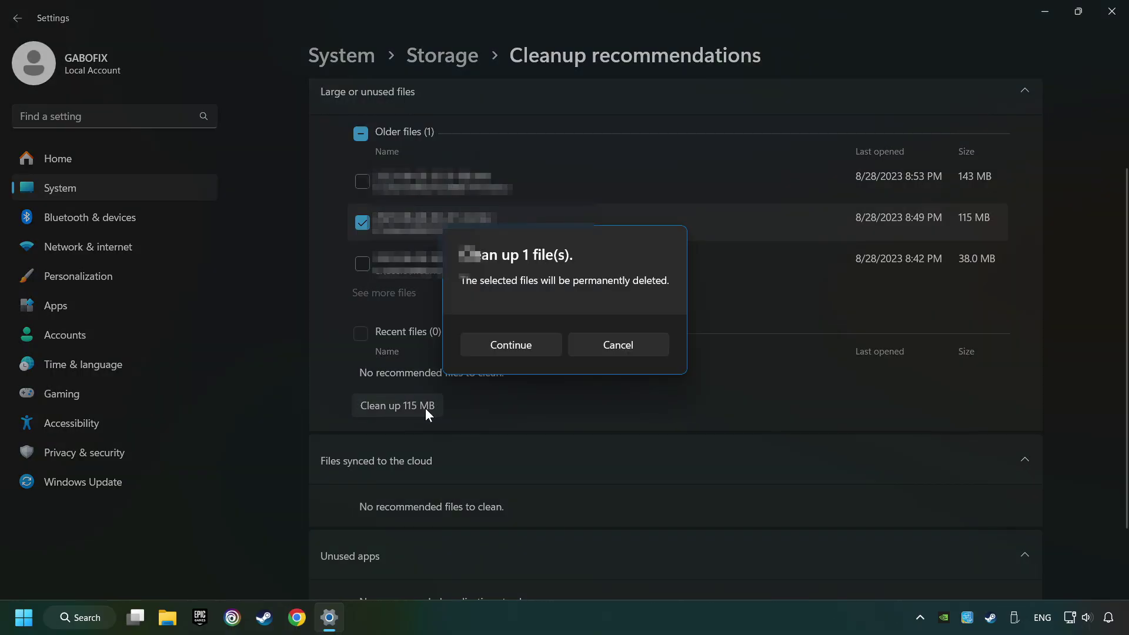
click(507, 342)
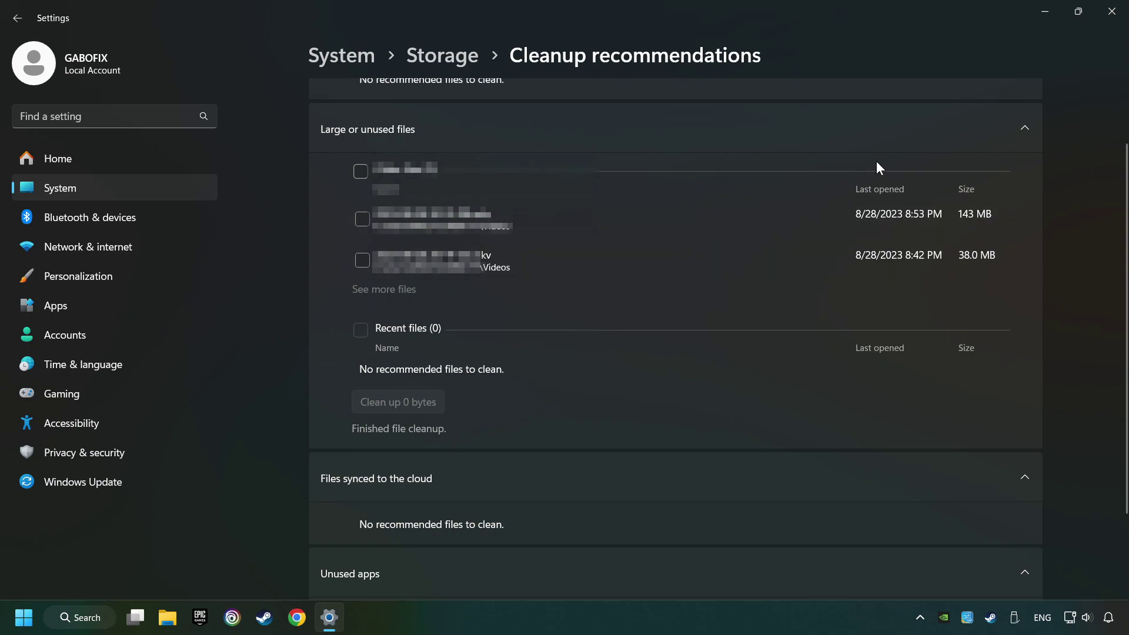
Close Settings and open the %temp% folder
click(1113, 15)
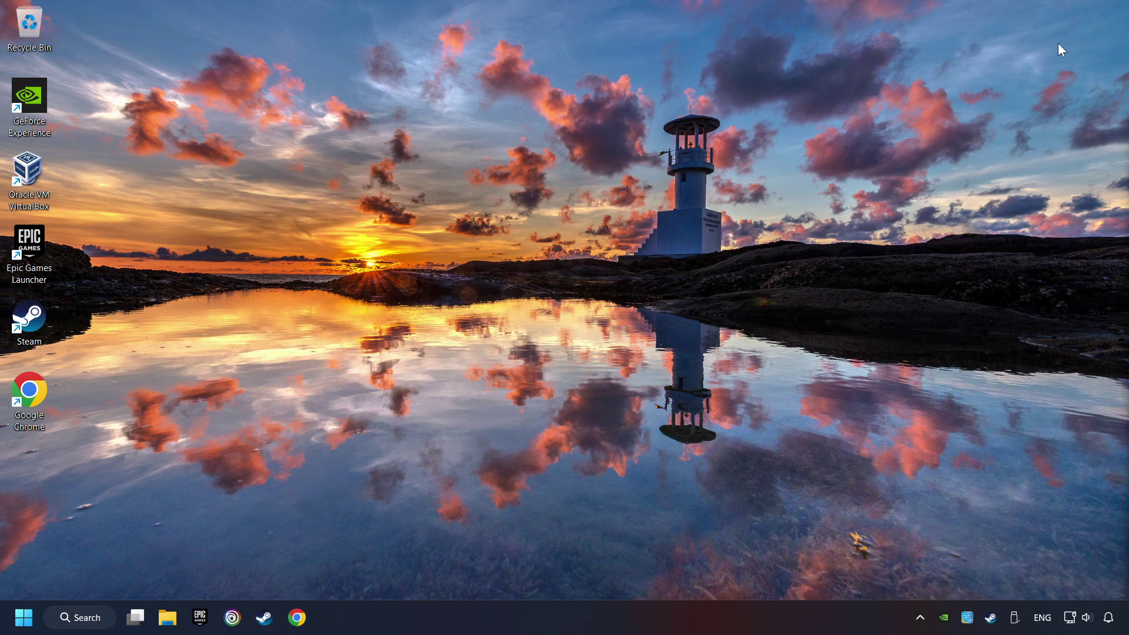
click(85, 618)
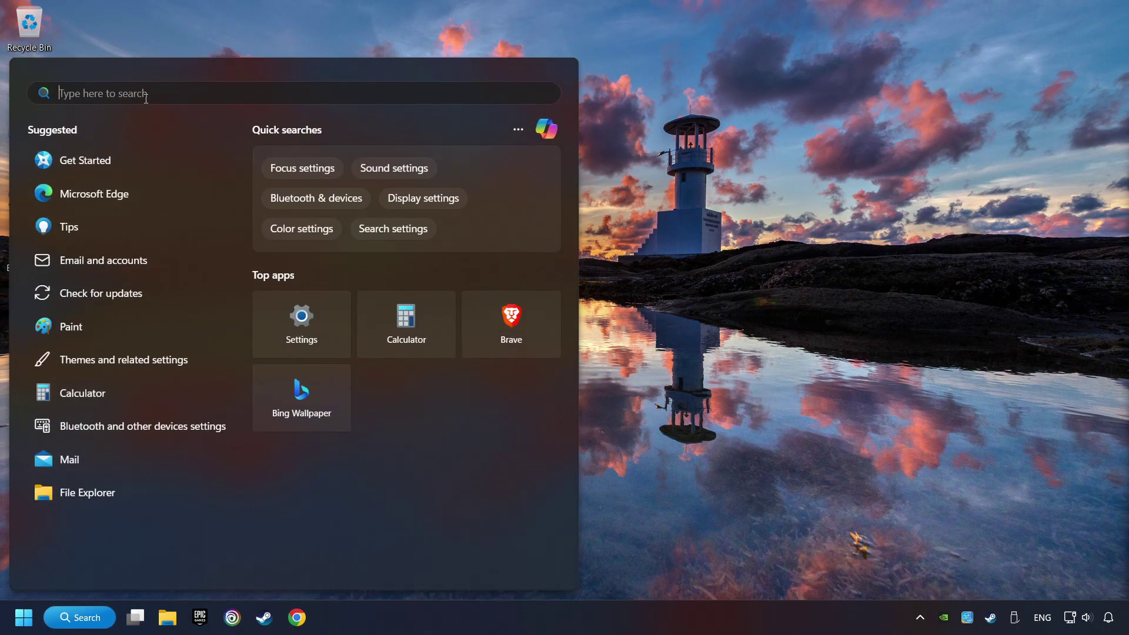
text(%temp%)
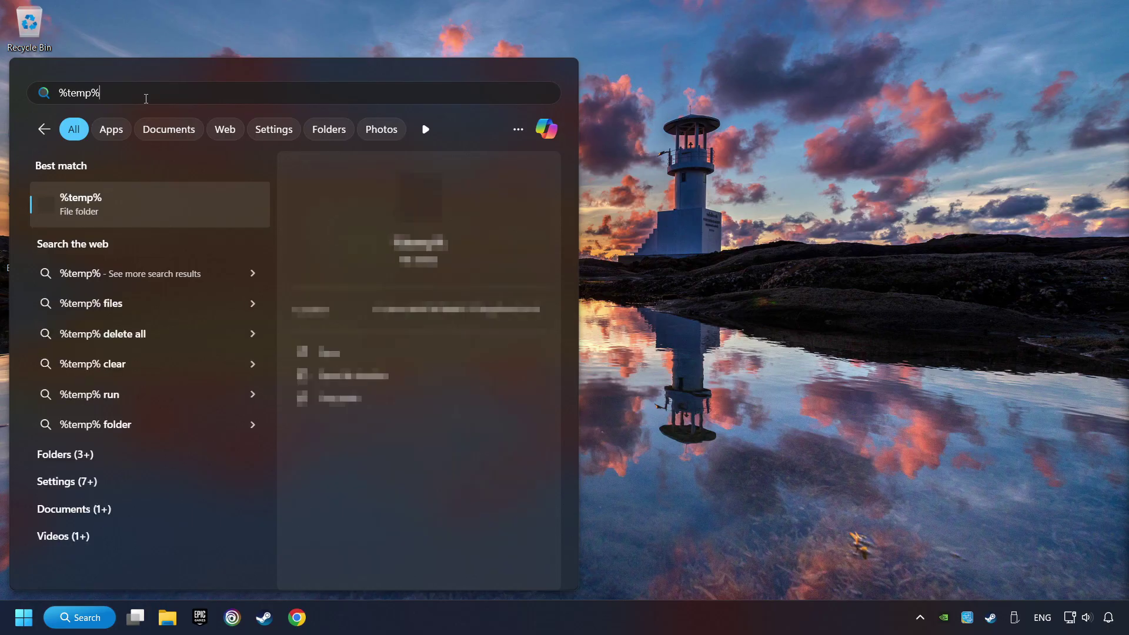
click(206, 209)
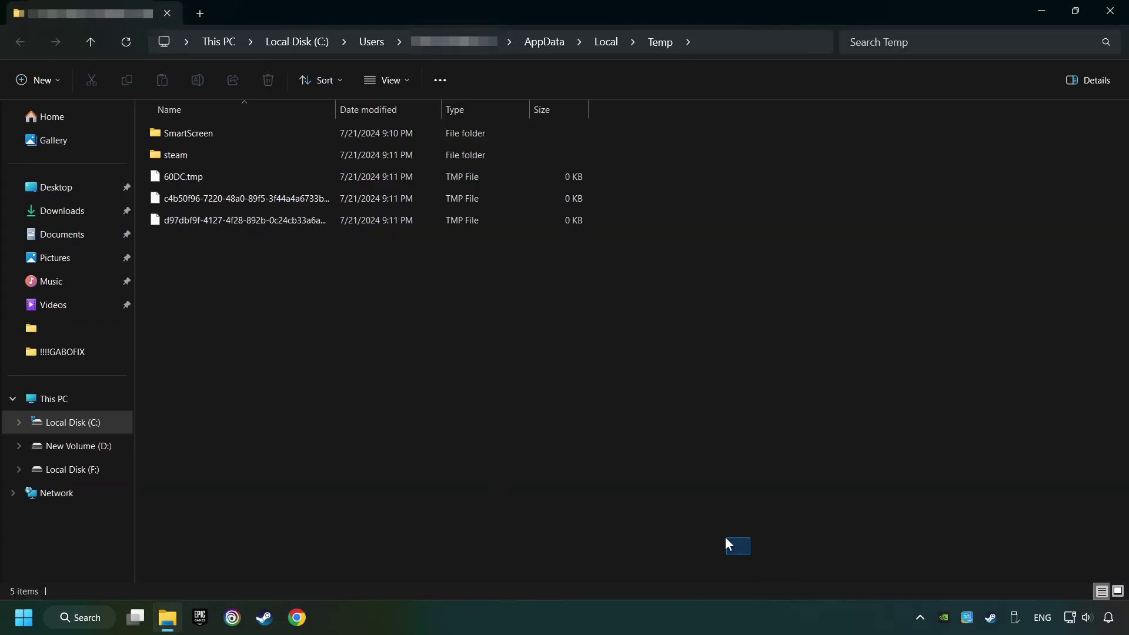
Delete all five Temp items, skipping every file still in use
drag(727, 539, 141, 105)
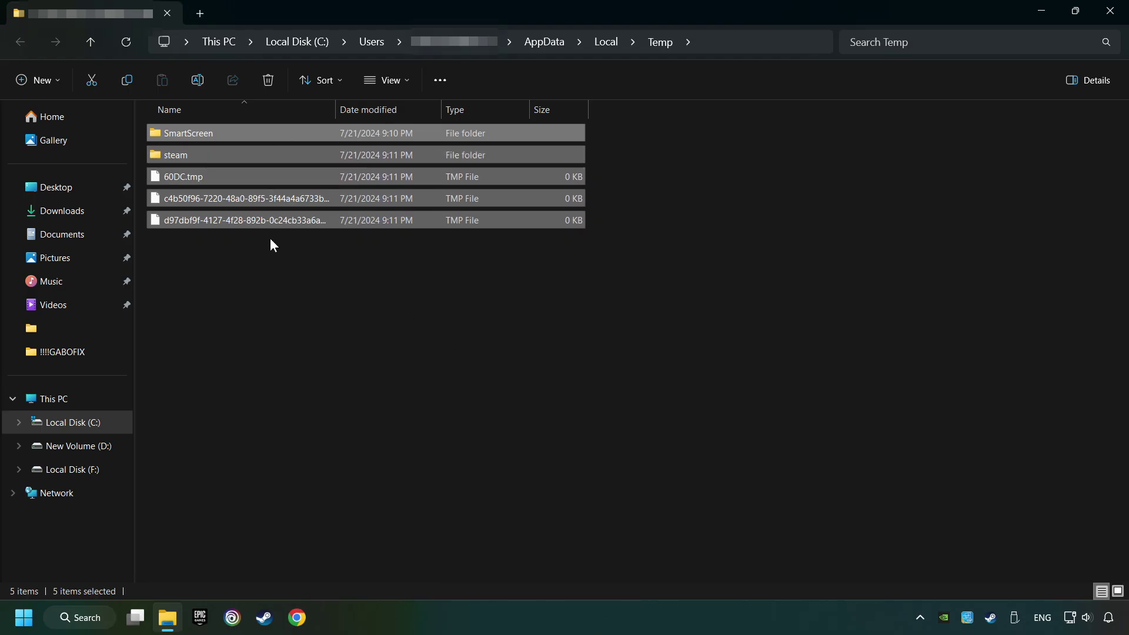
right_click(441, 175)
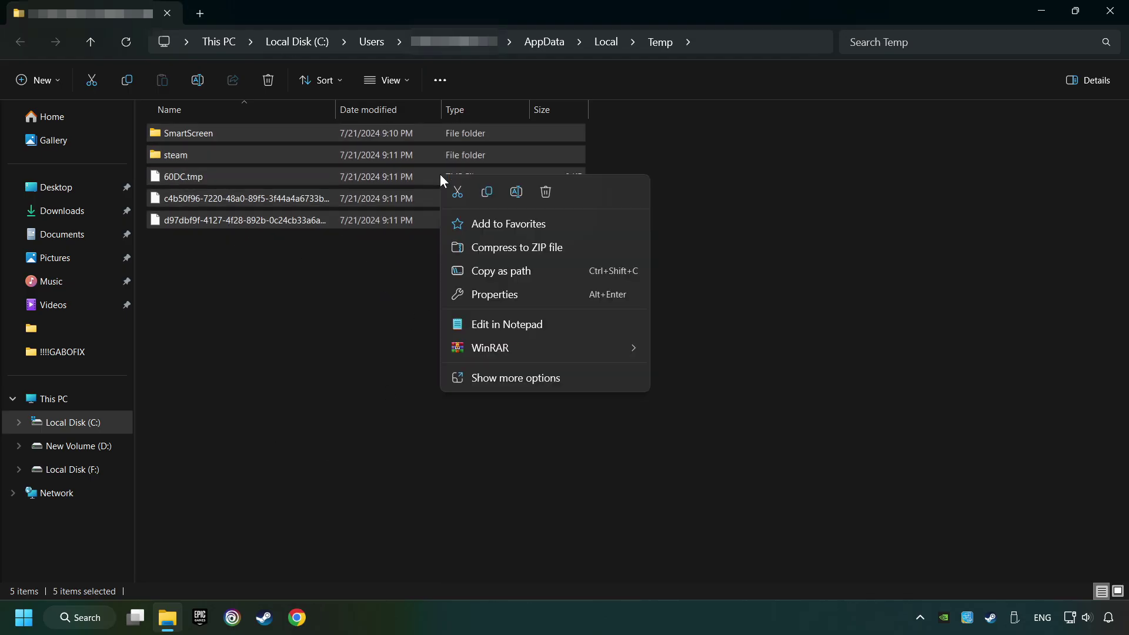
click(545, 198)
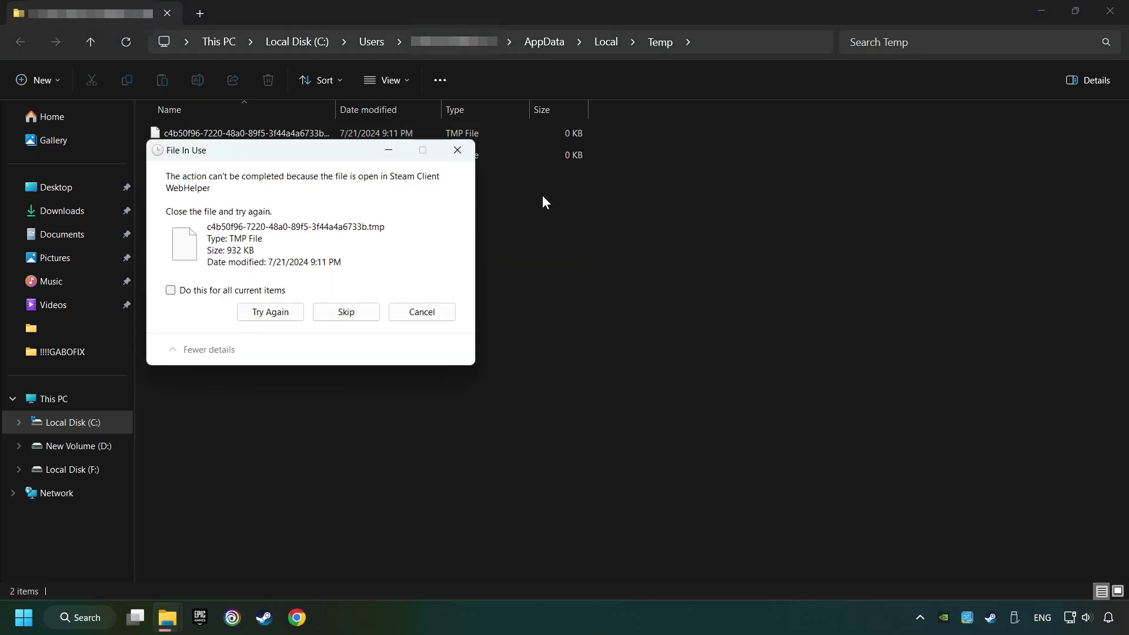
click(276, 290)
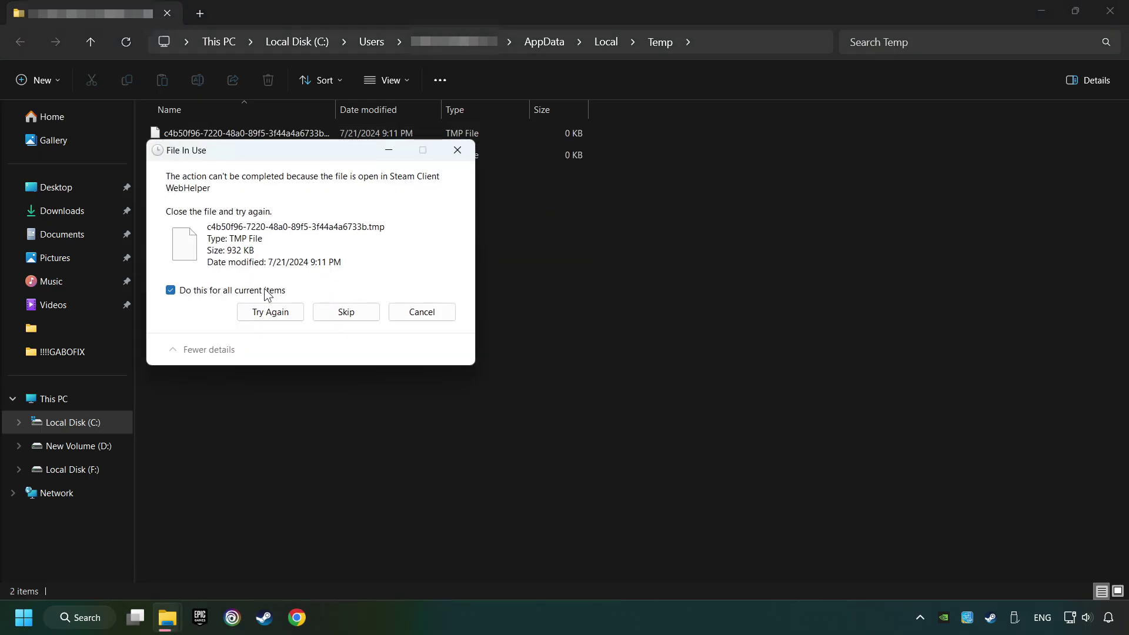
click(348, 312)
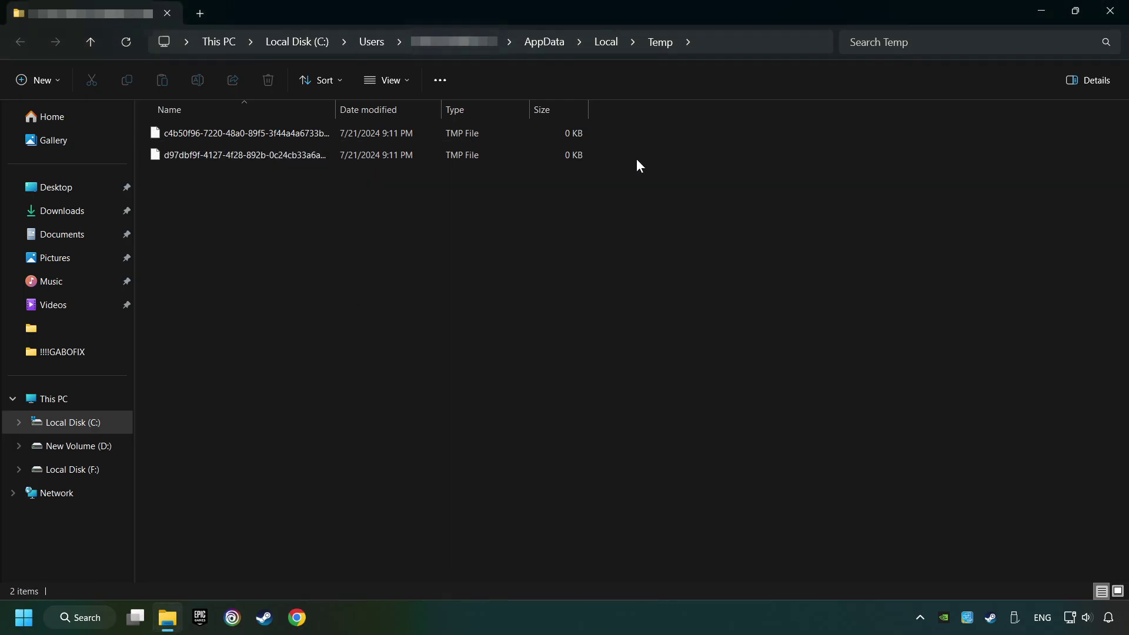
Close File Explorer and empty the Recycle Bin
click(1110, 11)
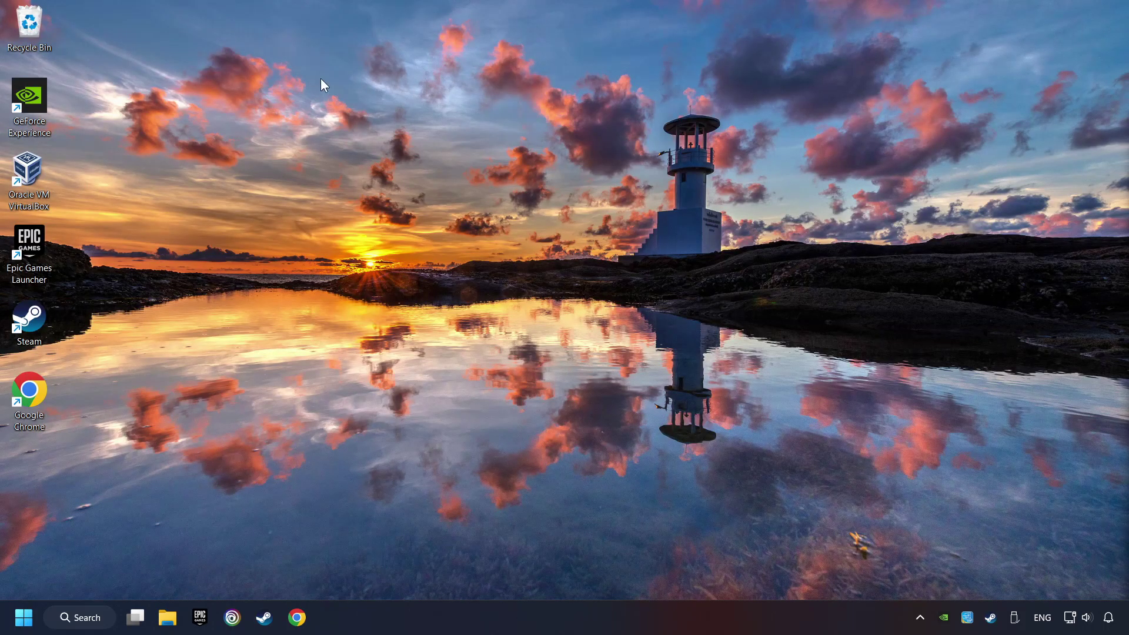
right_click(40, 34)
click(62, 105)
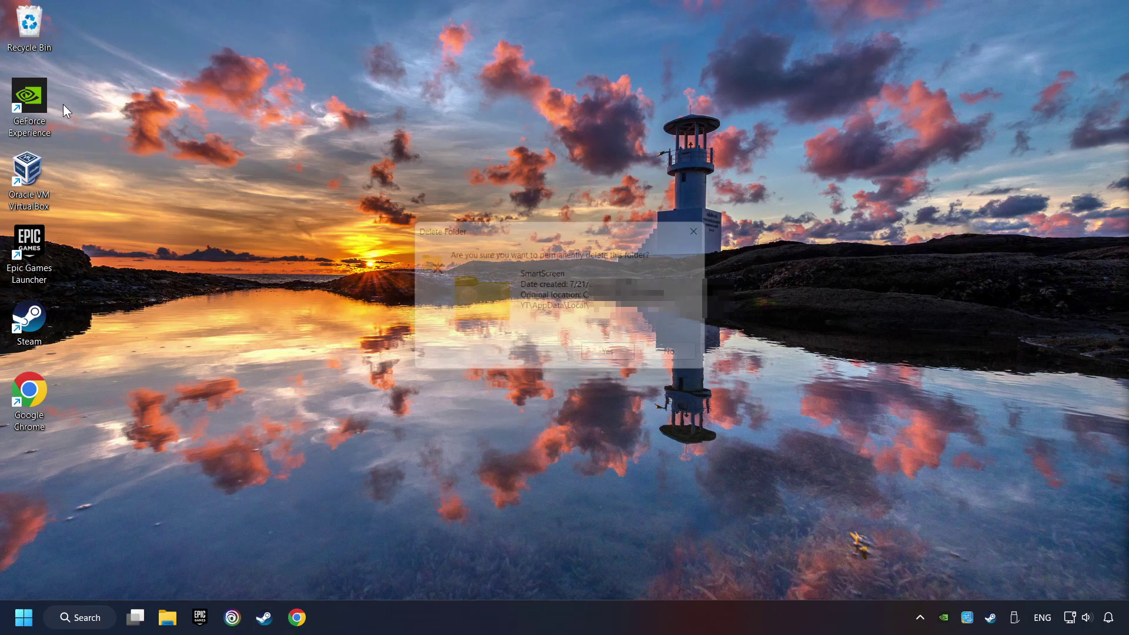
click(618, 359)
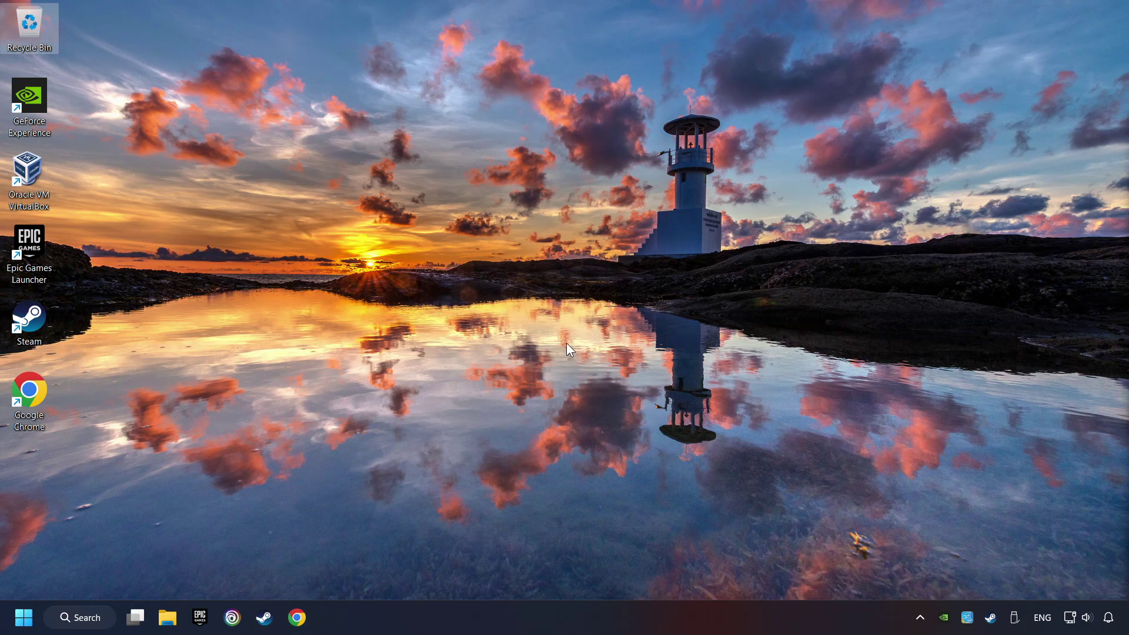
Search for 'device manager' and open Device Manager
click(100, 623)
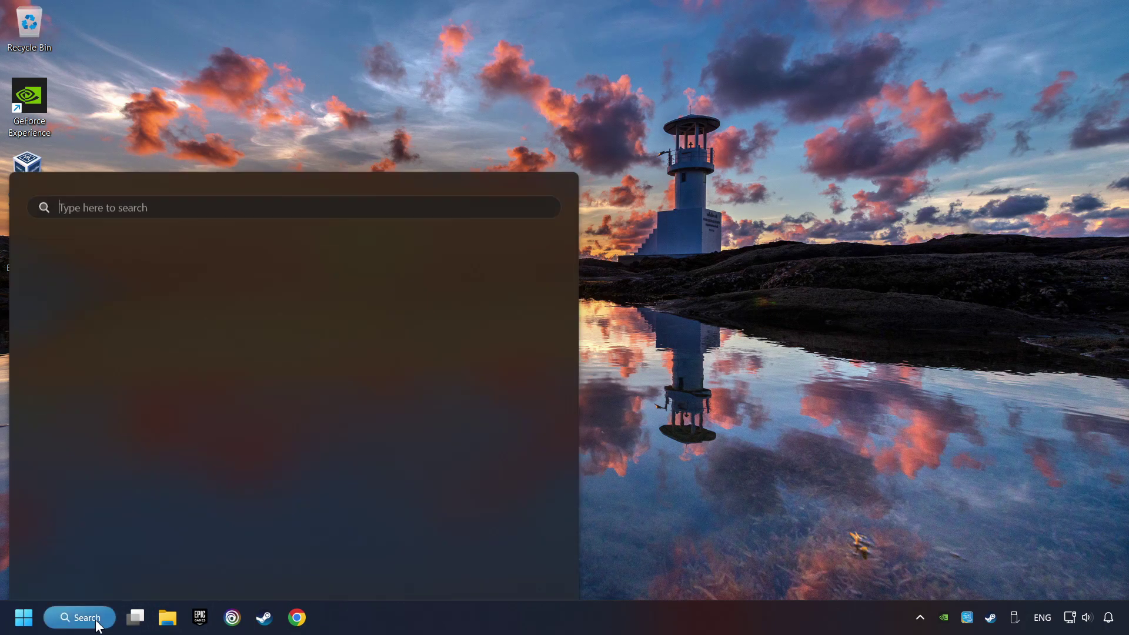
text(devi)
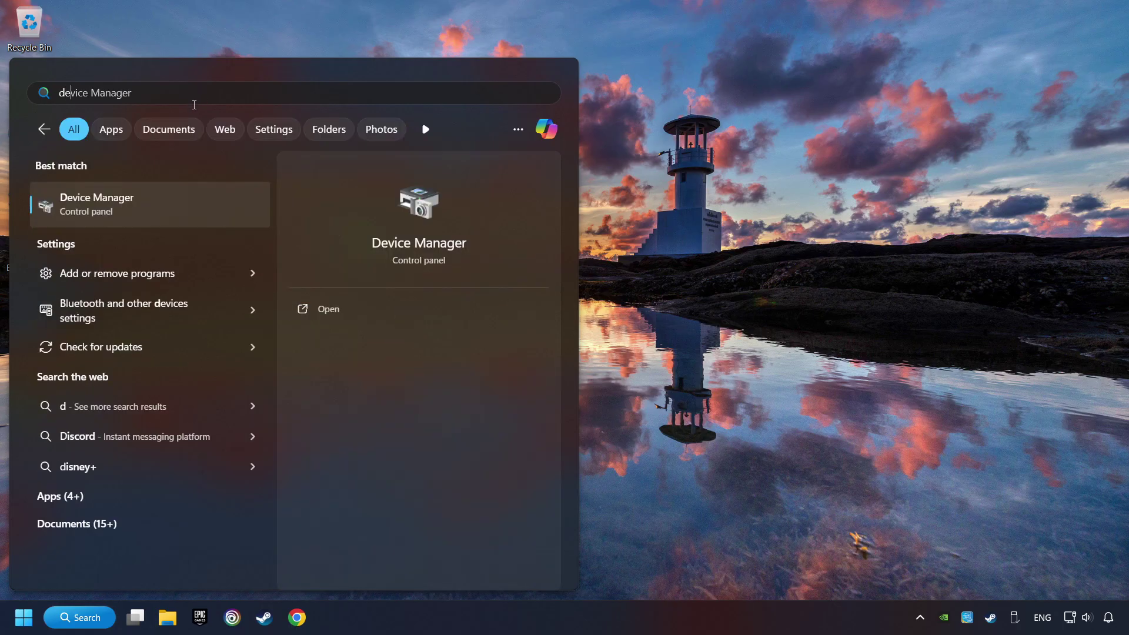
text(ce manager)
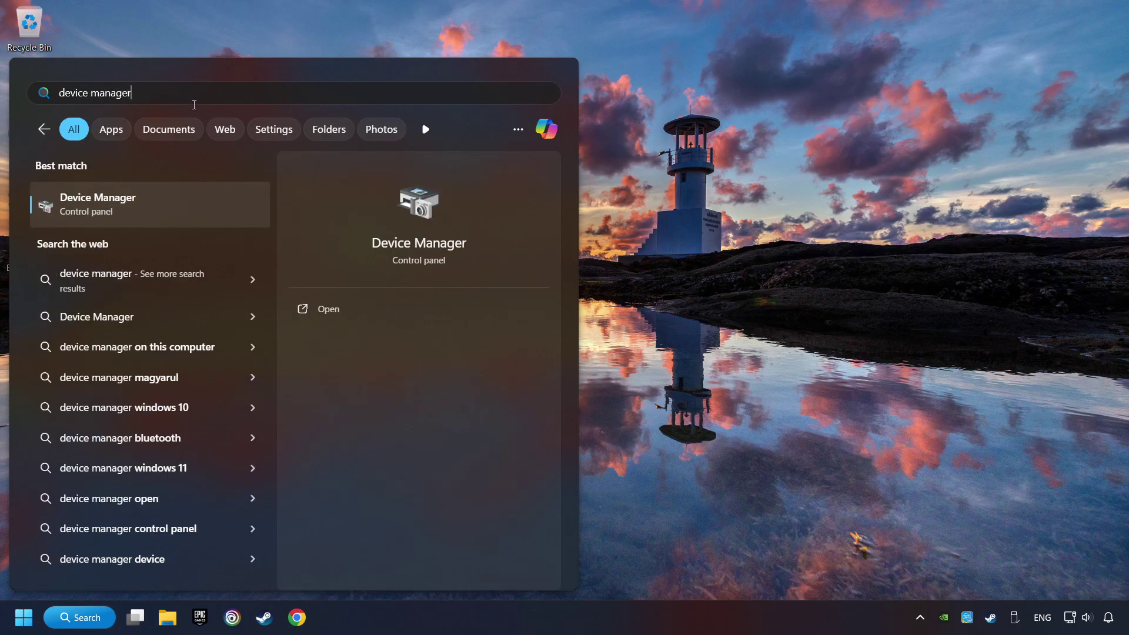
click(211, 205)
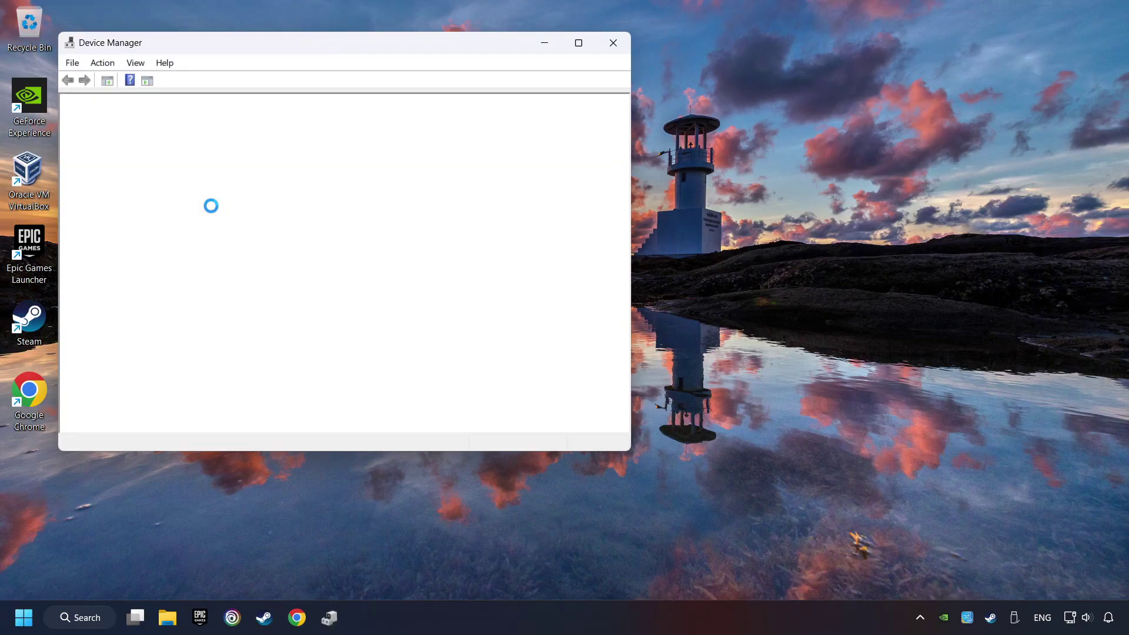
Expand Display adapters and select the NVIDIA GeForce GTX 1050 Ti
drag(249, 45, 448, 118)
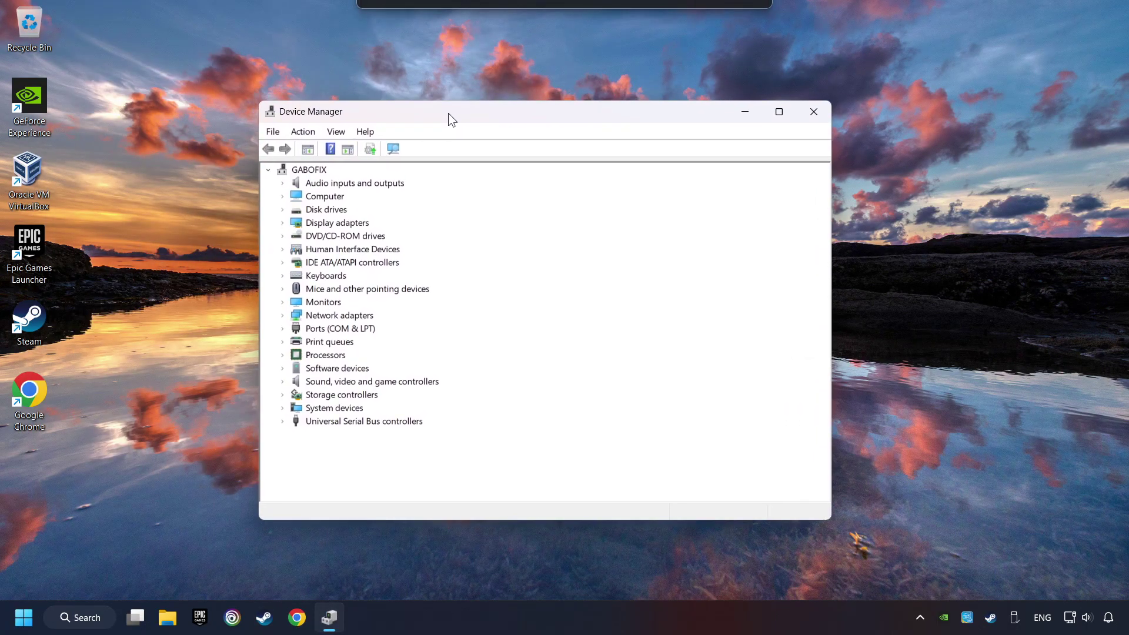
click(298, 222)
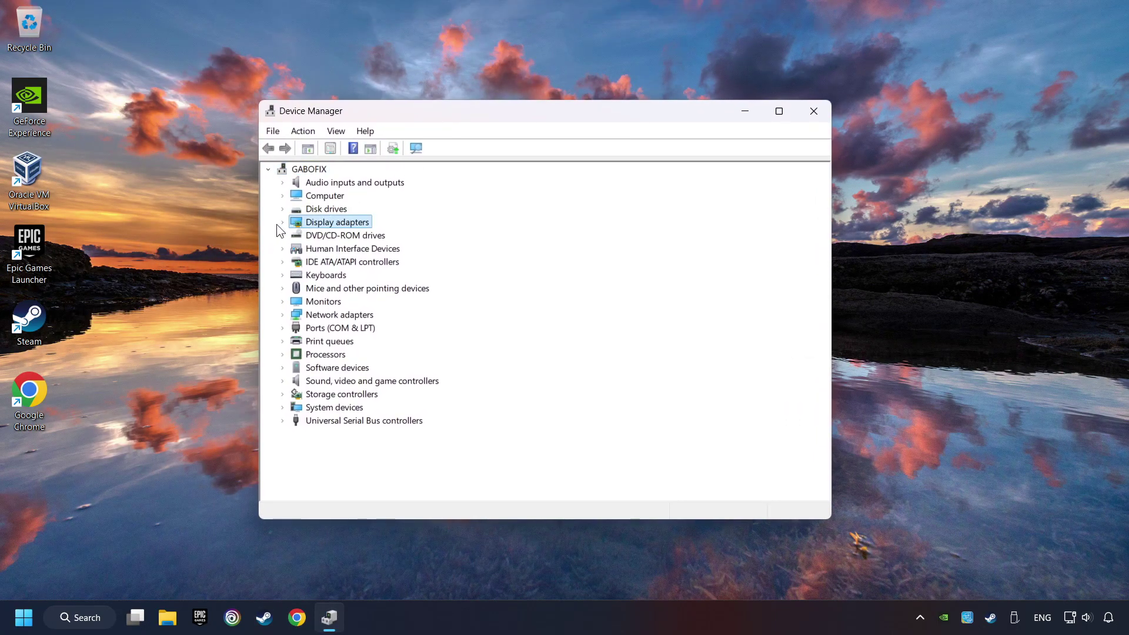
click(282, 223)
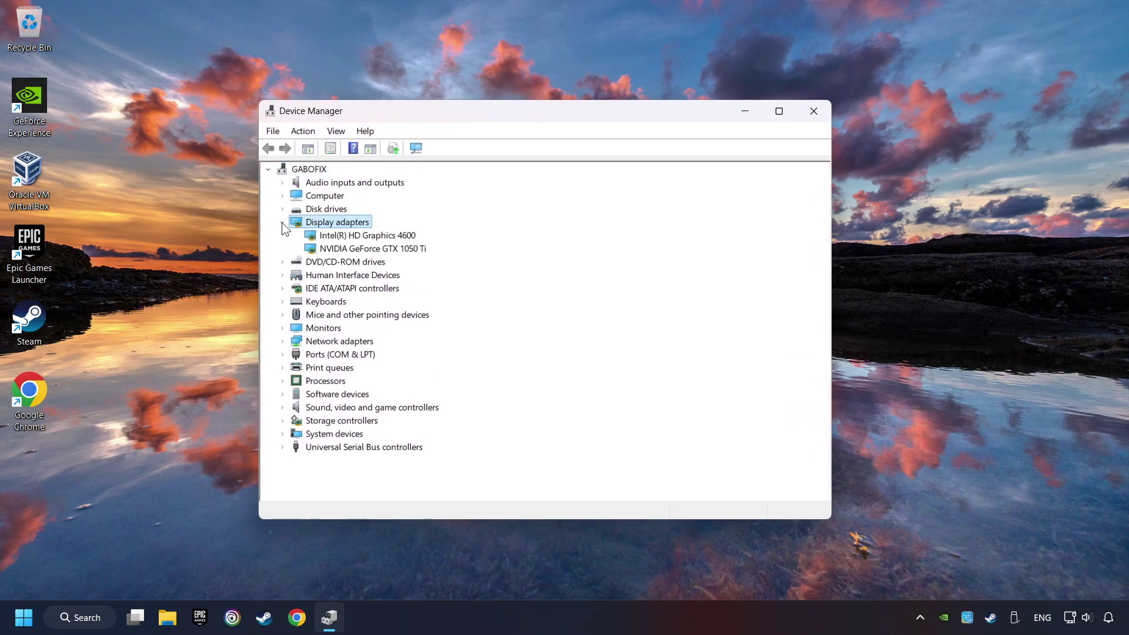
click(328, 250)
Search automatically for a newer GTX 1050 Ti driver, then close the dialog and Device Manager
right_click(361, 249)
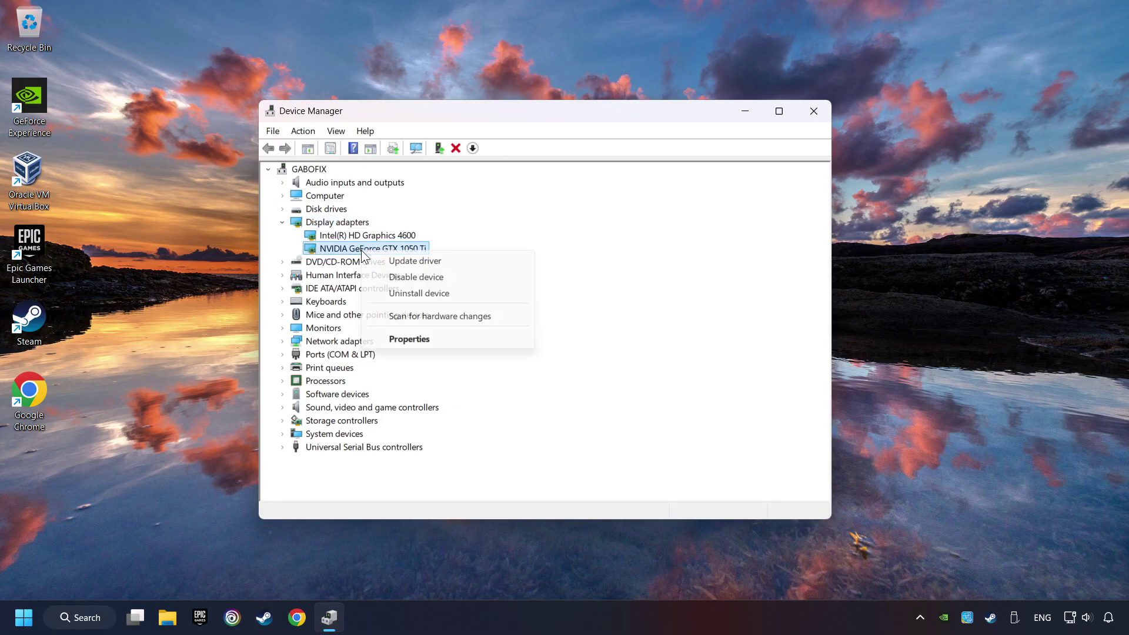
click(451, 261)
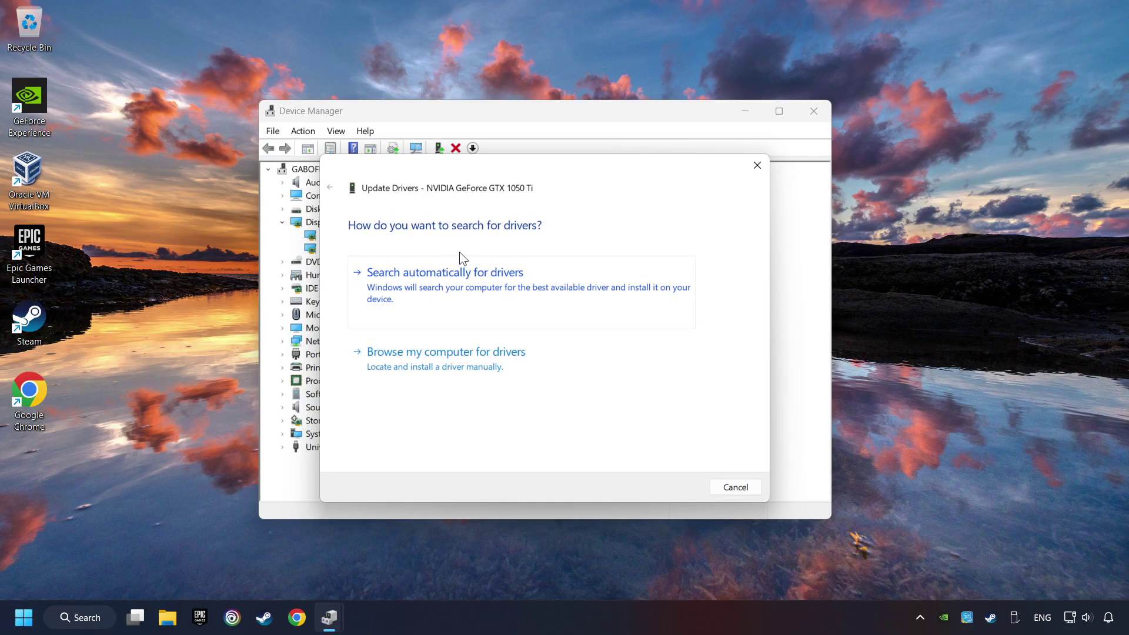
click(471, 279)
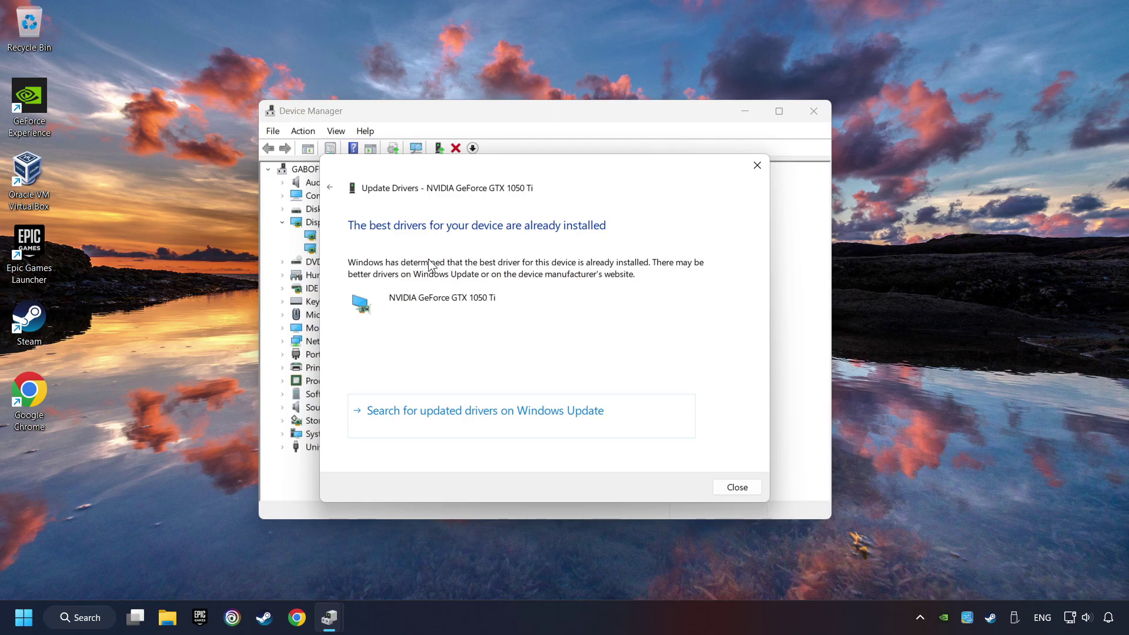
click(738, 487)
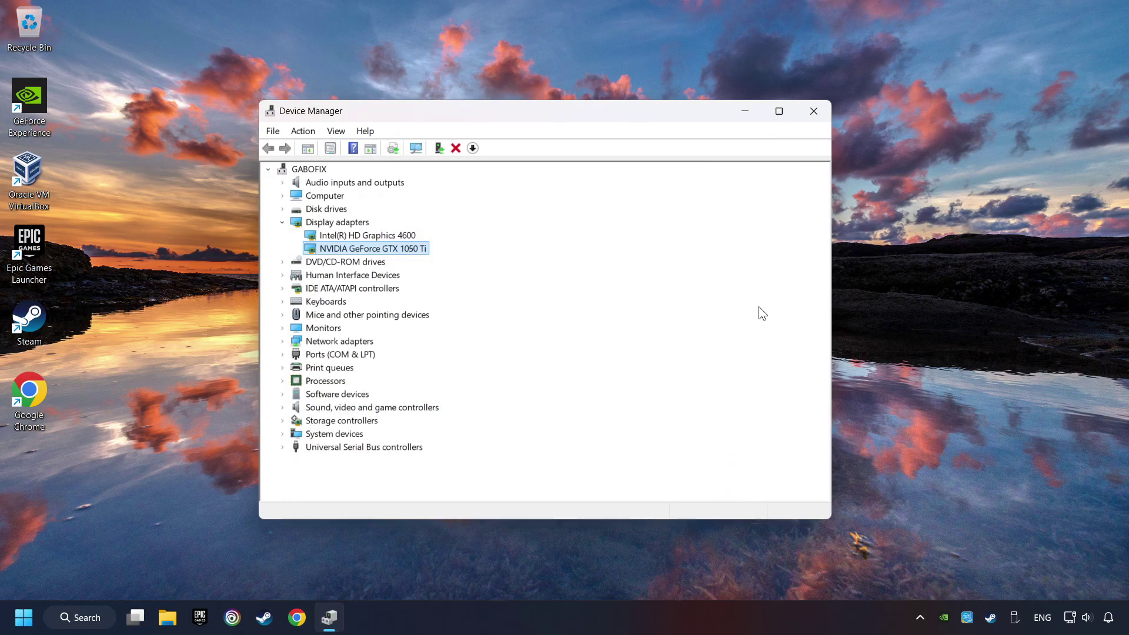
click(815, 115)
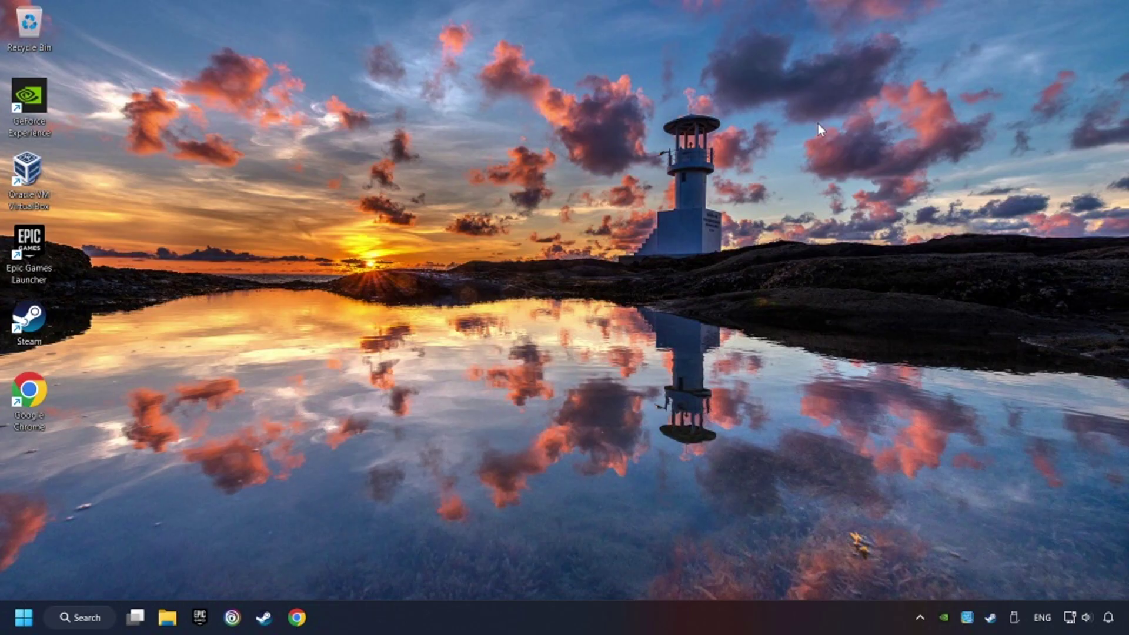
Launch Chrome and Google 'nvidia geforce driver download'
click(297, 617)
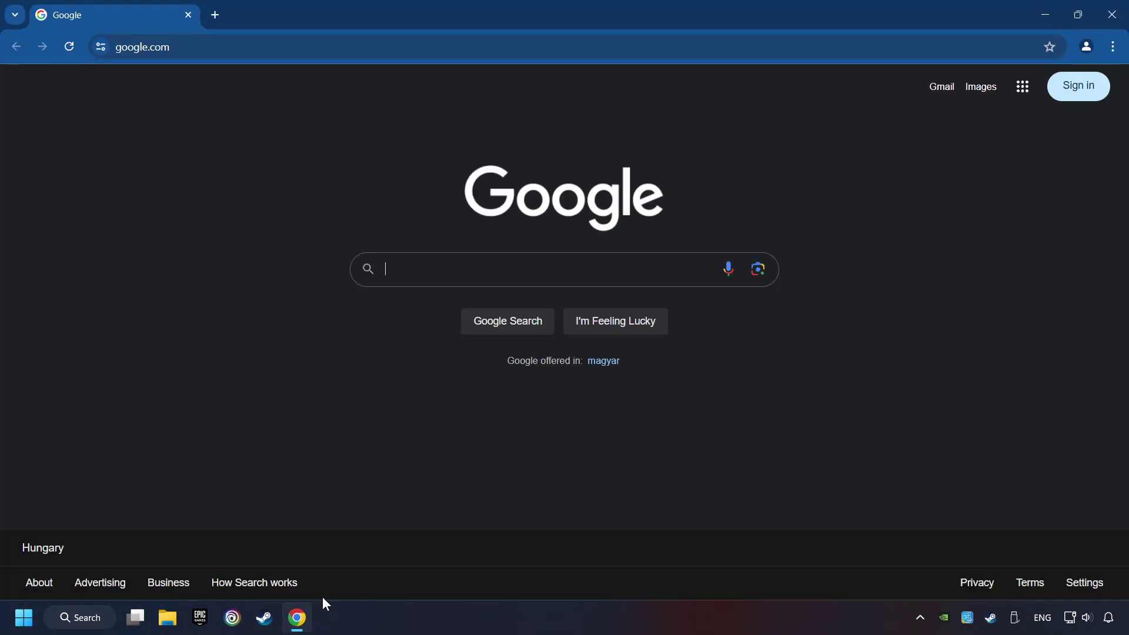
click(611, 268)
text(nv)
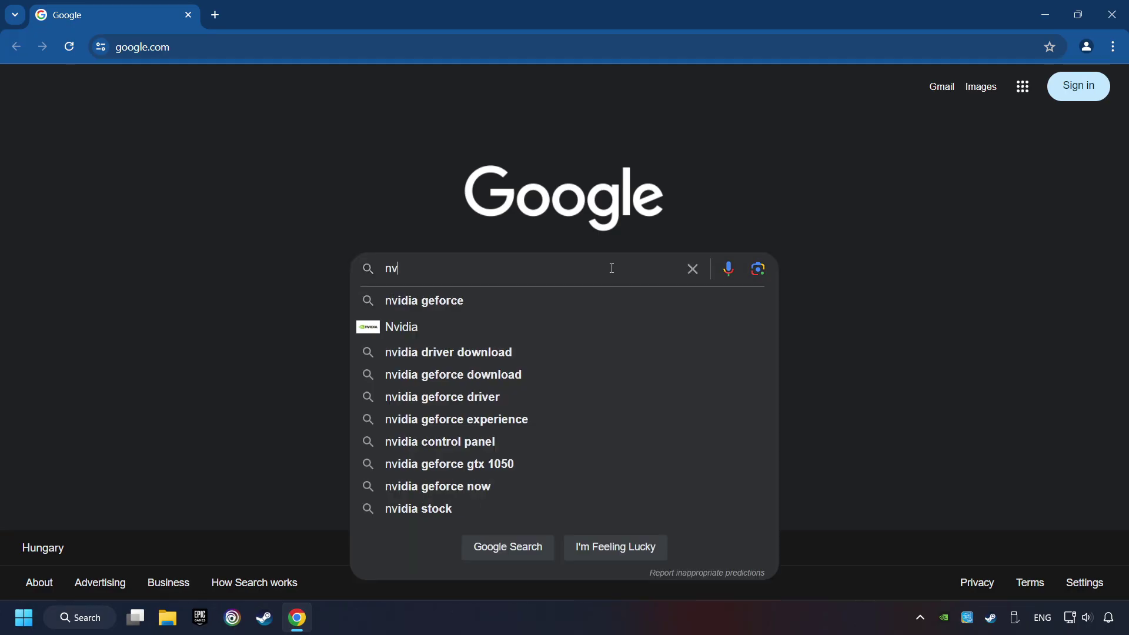
text(idia gefor)
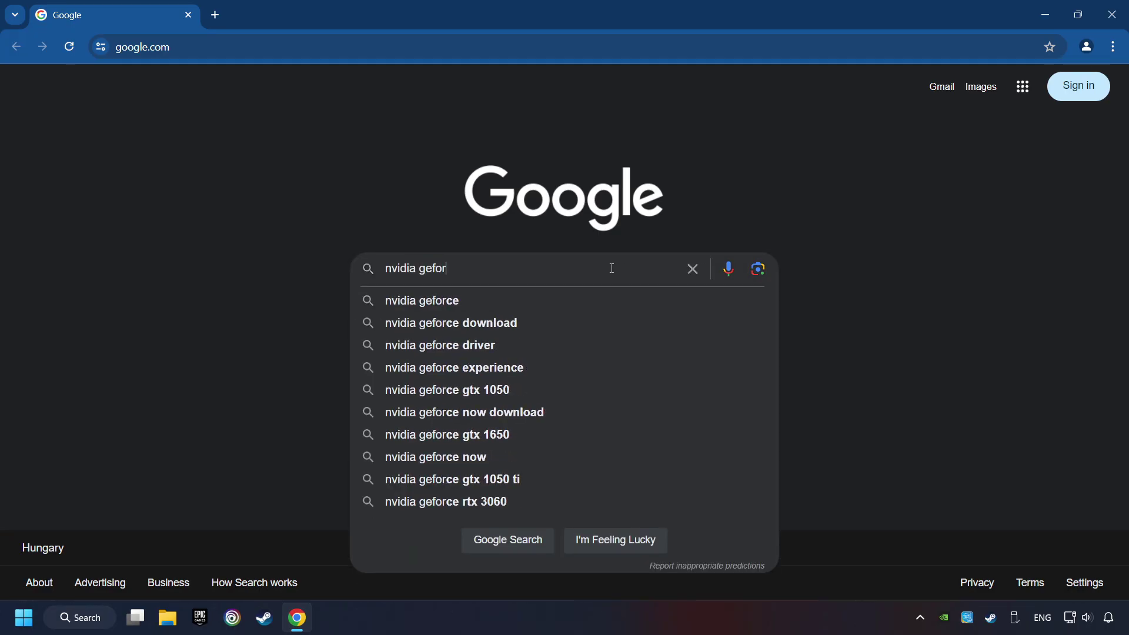
text(ce dri)
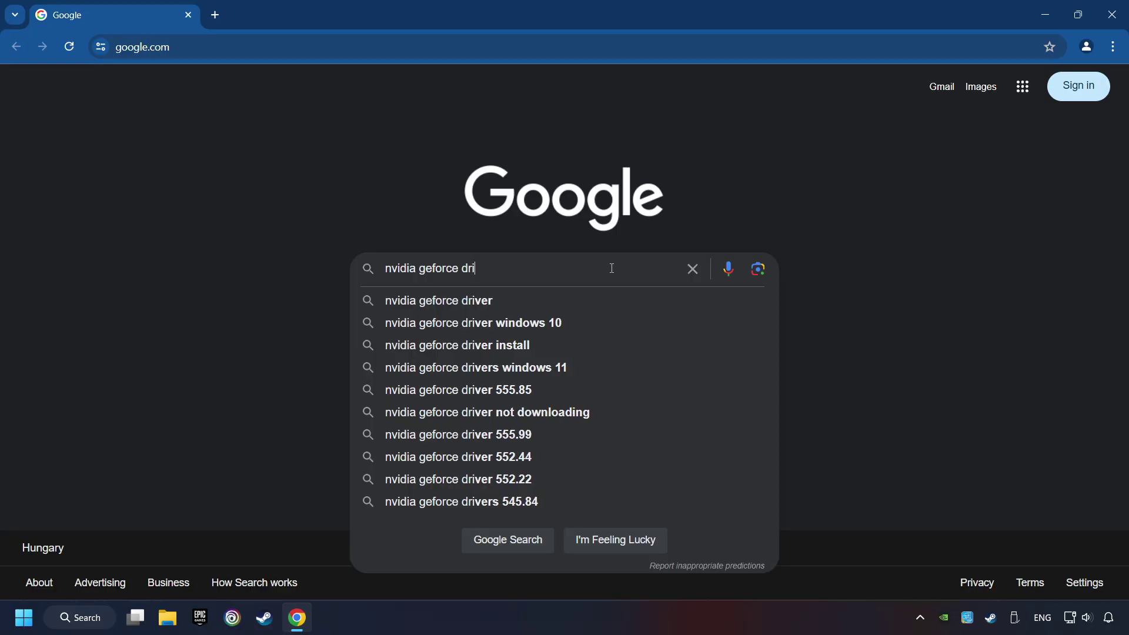
text(ver download)
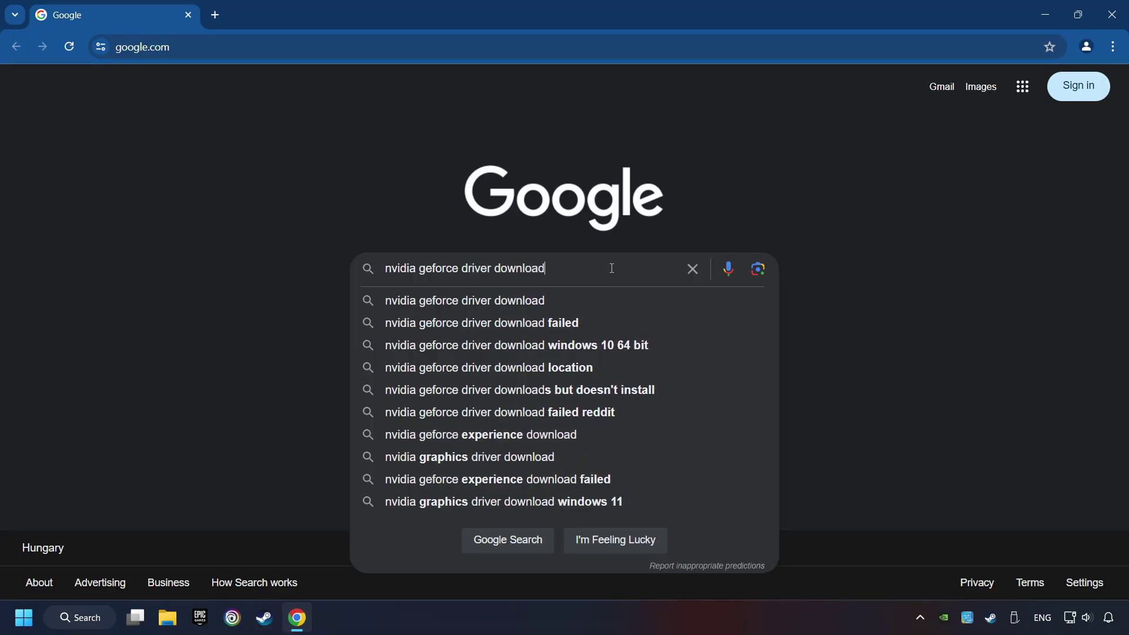
key(Return)
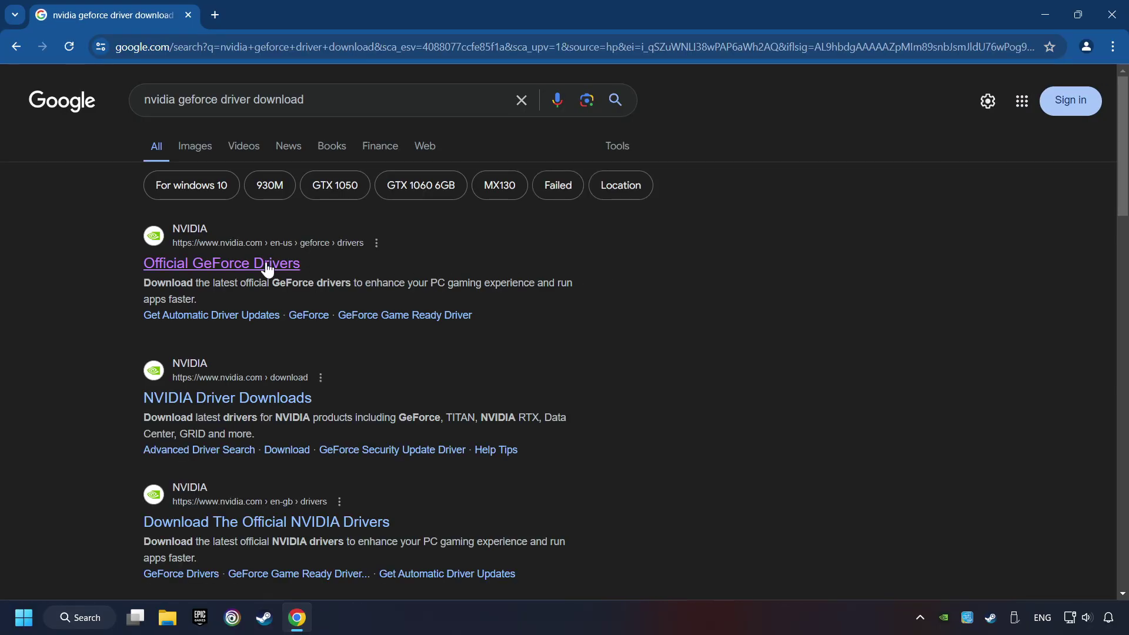
Download GeForce_Experience_v3.28.0.417.exe from NVIDIA's GeForce Drivers page and run the installer
click(236, 270)
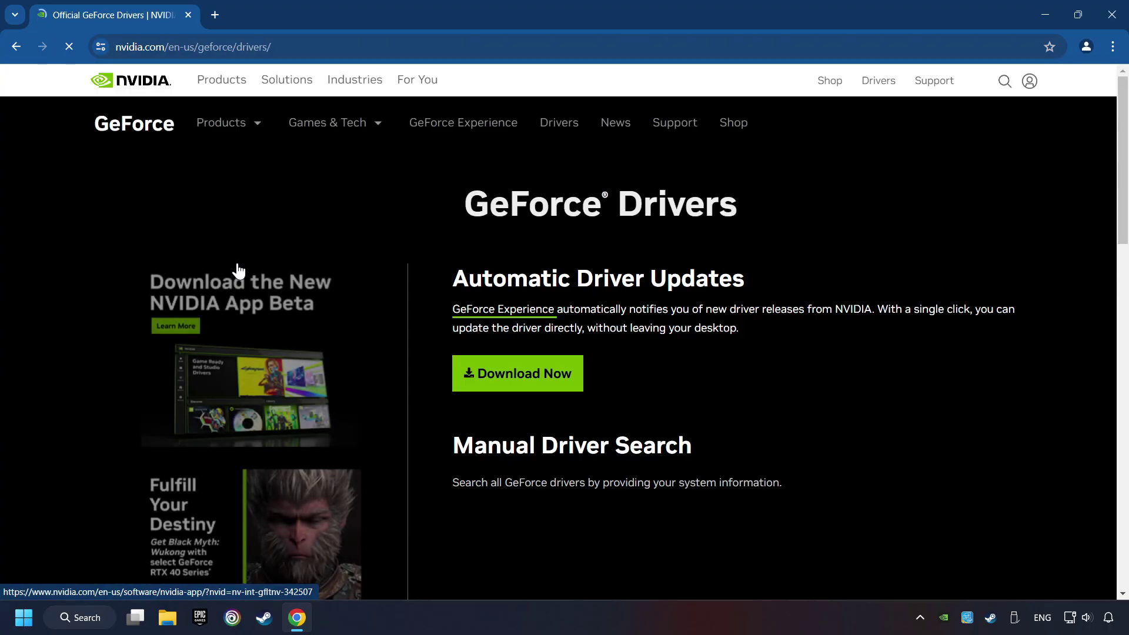
click(501, 379)
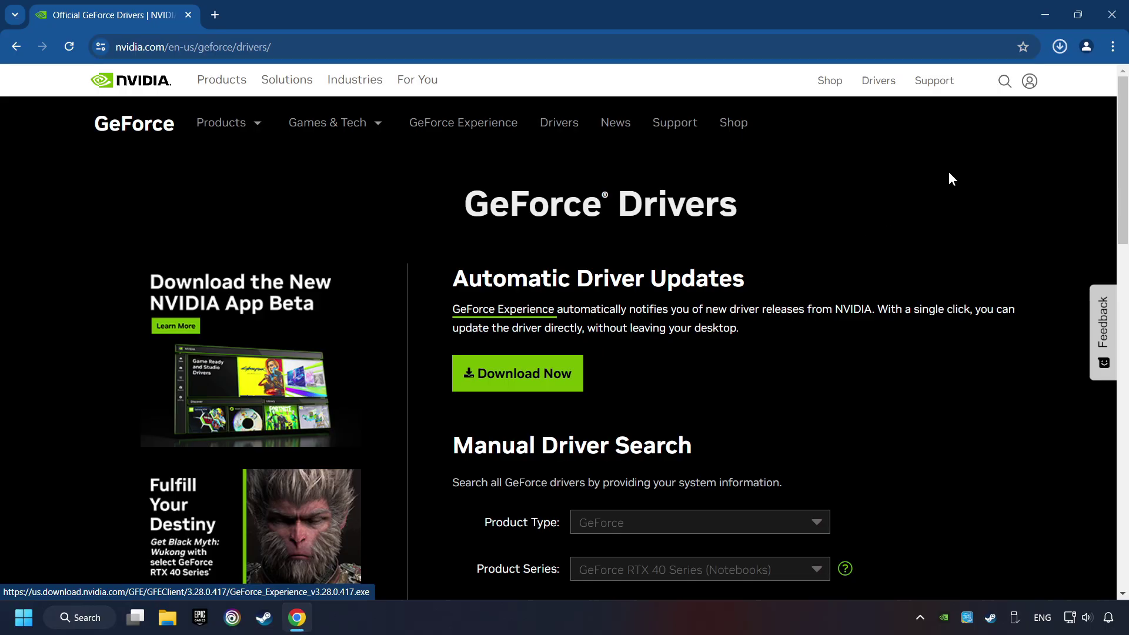
click(1060, 47)
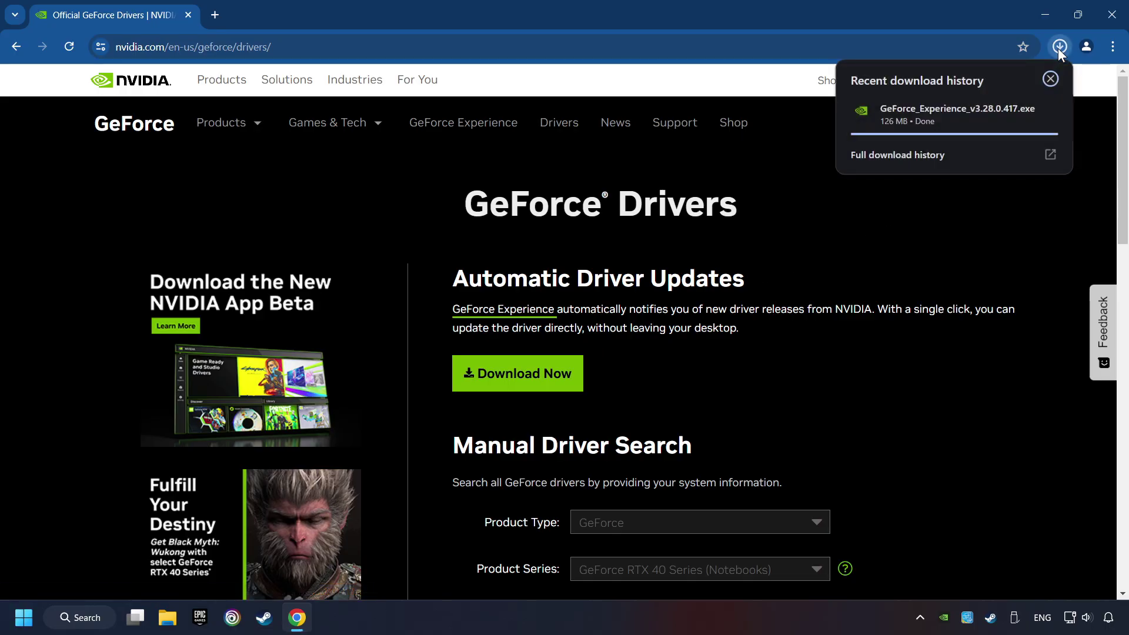
click(954, 115)
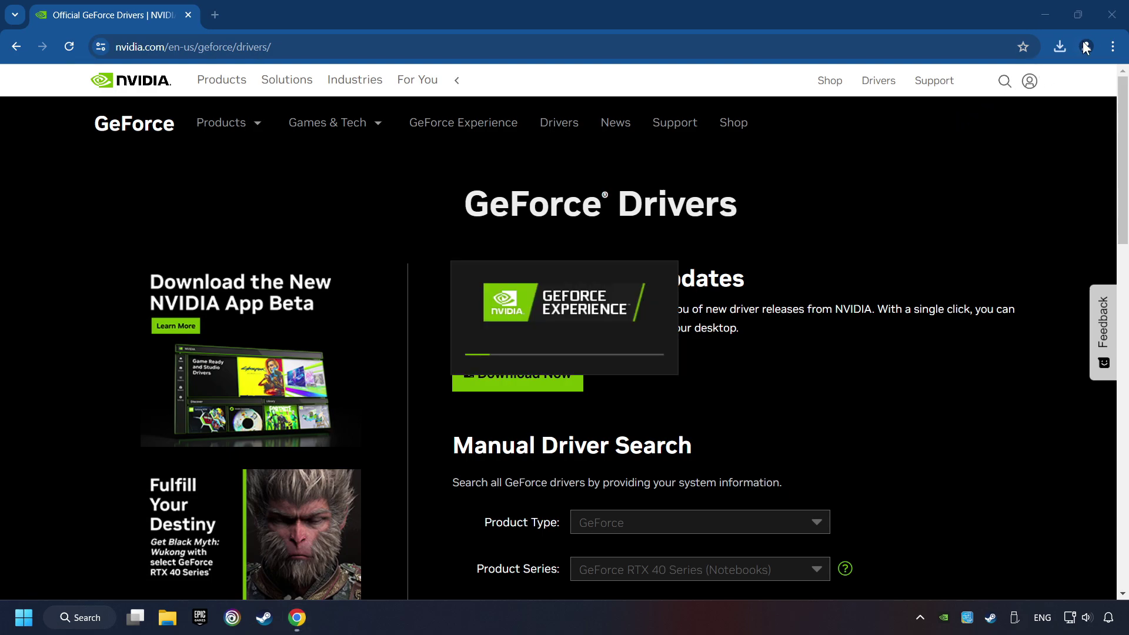
Agree to the terms and install GeForce Experience 3.28.0.417, closing both Chrome windows
click(1111, 14)
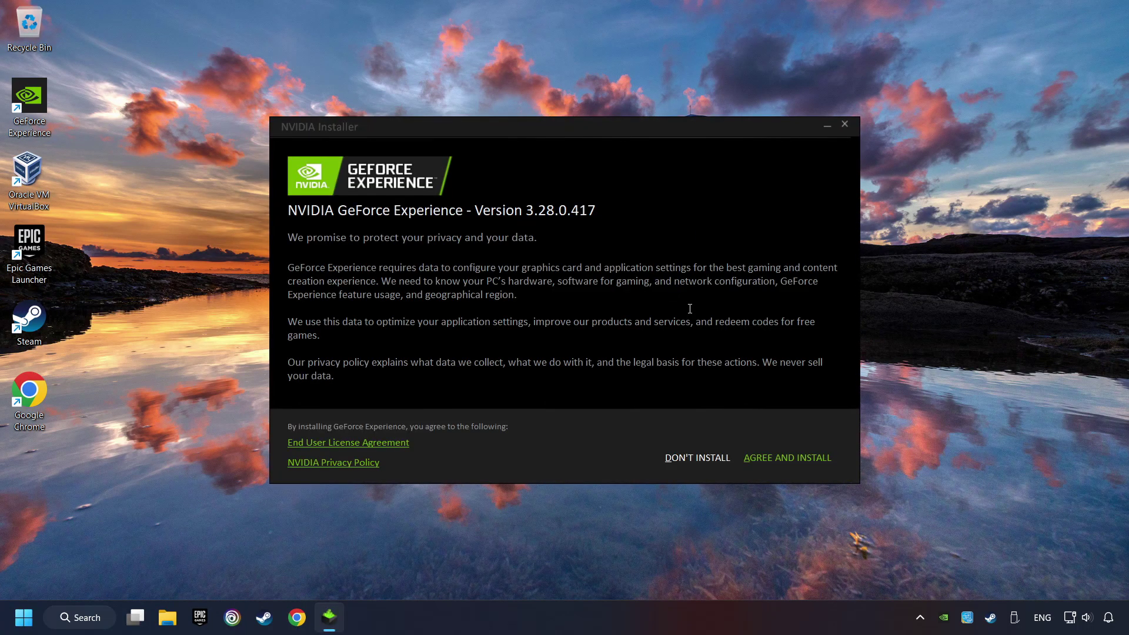
click(801, 457)
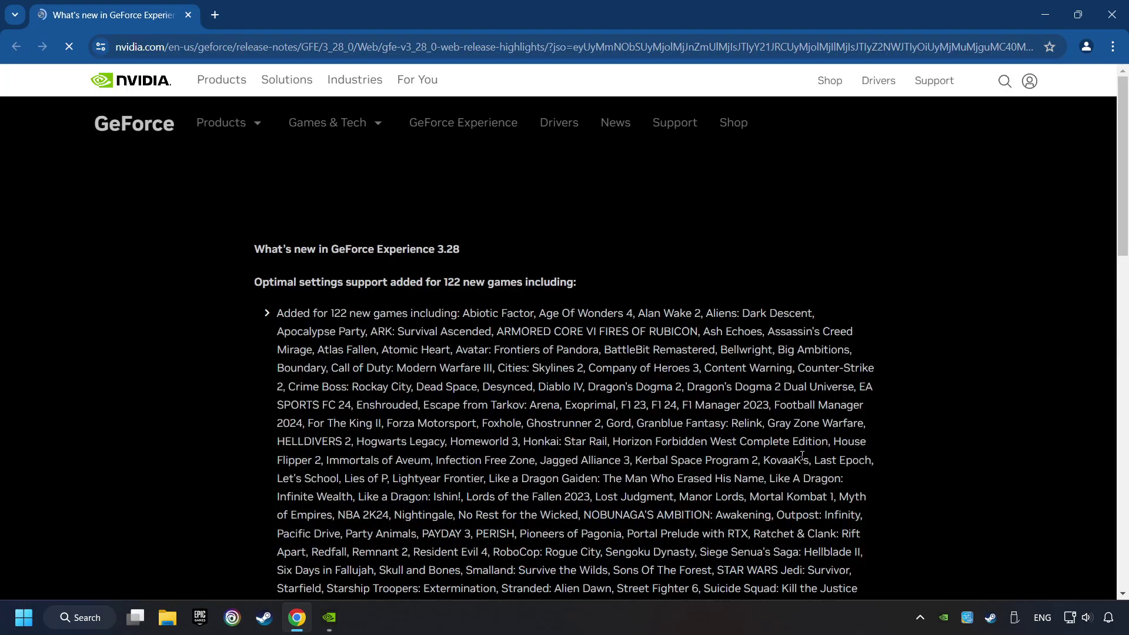
click(1112, 24)
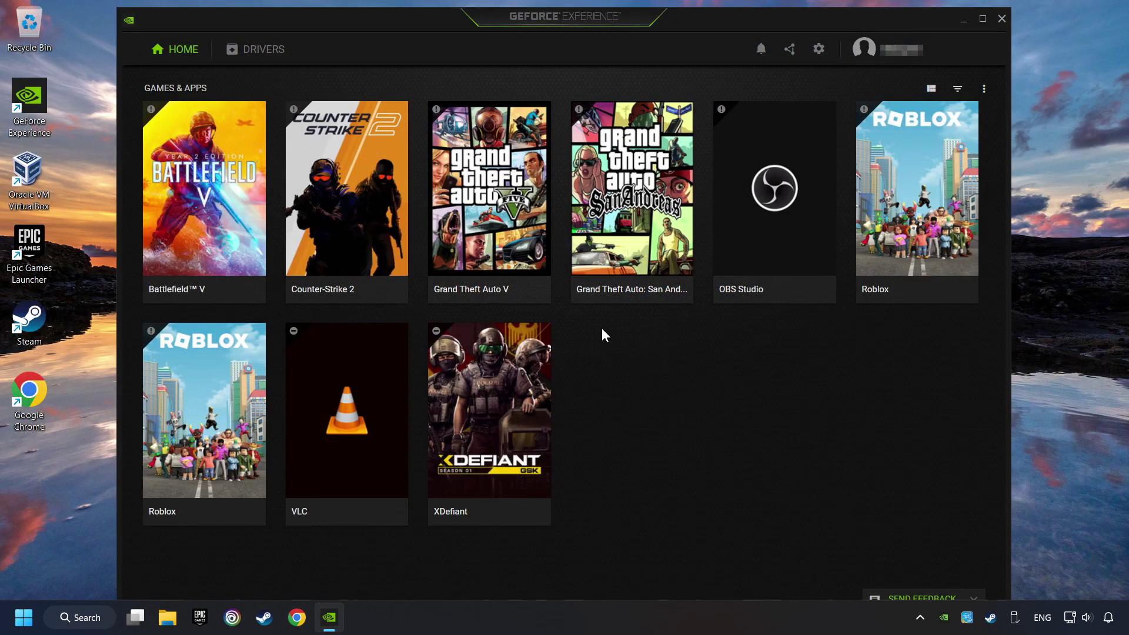
Check for driver updates to confirm Game Ready Driver 556.12 is current, then close GeForce Experience
click(263, 56)
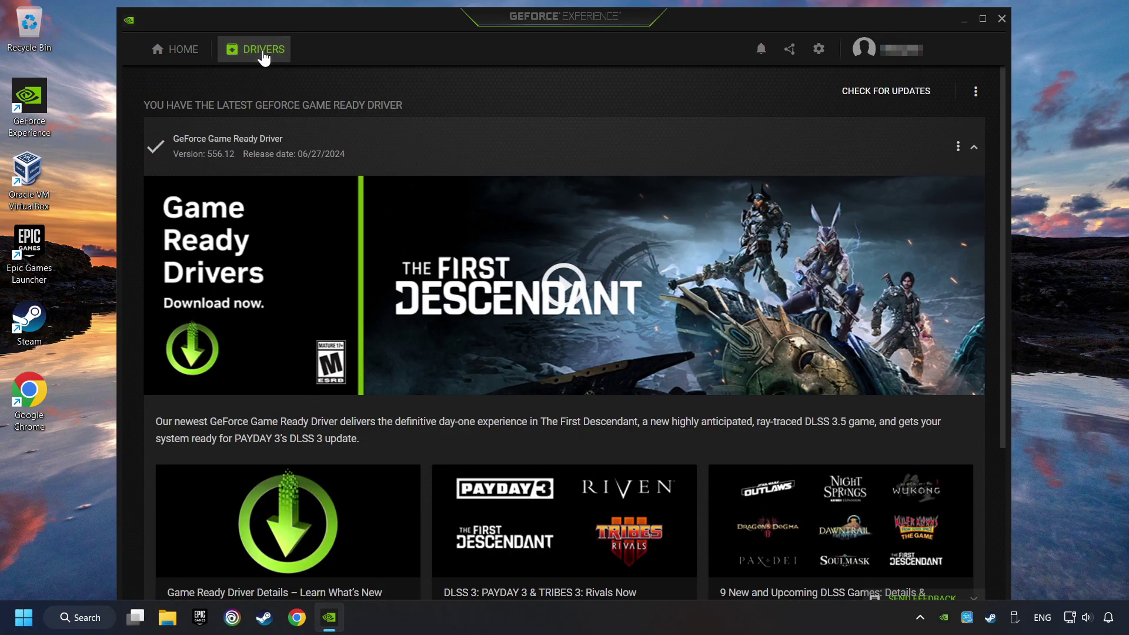
click(901, 94)
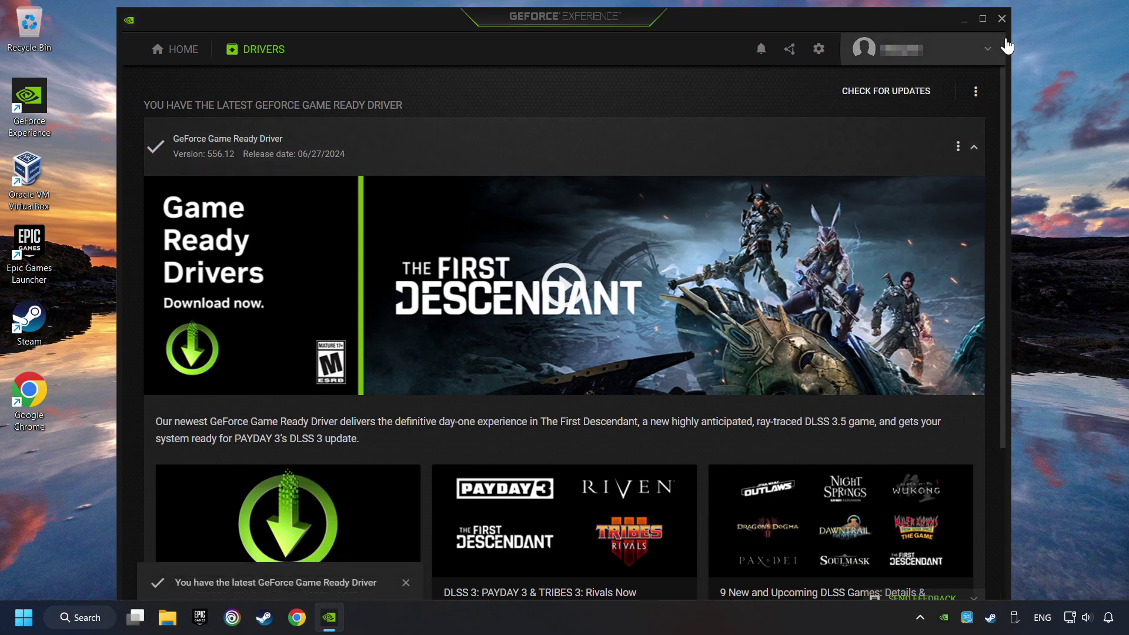
click(1002, 19)
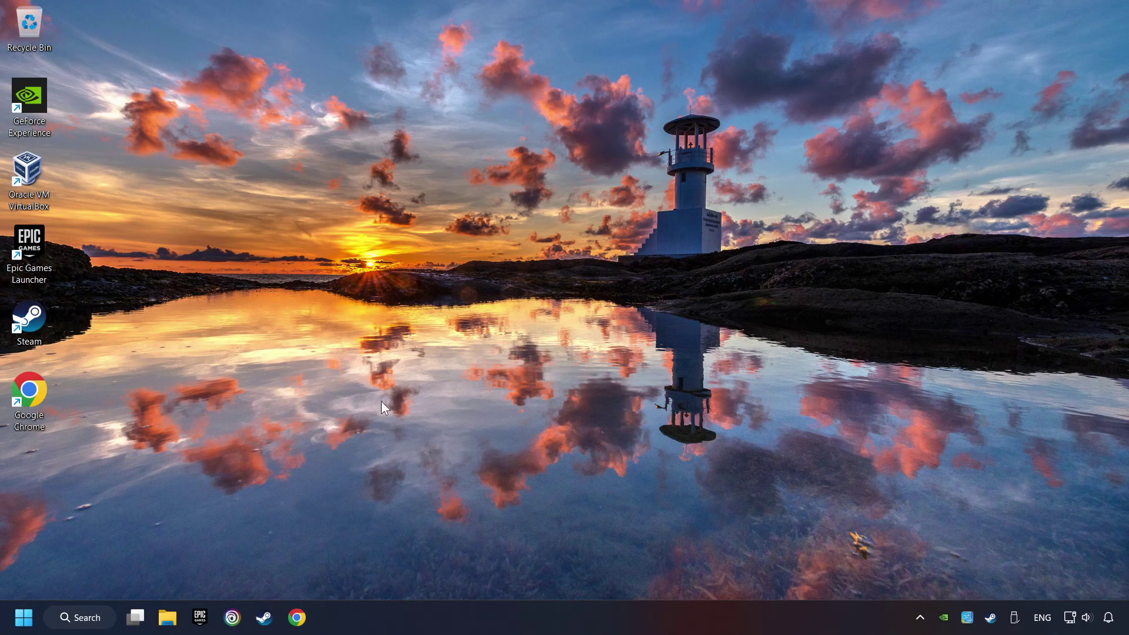
Search 'graphics settings' to reach the System > Display > Graphics page
click(65, 618)
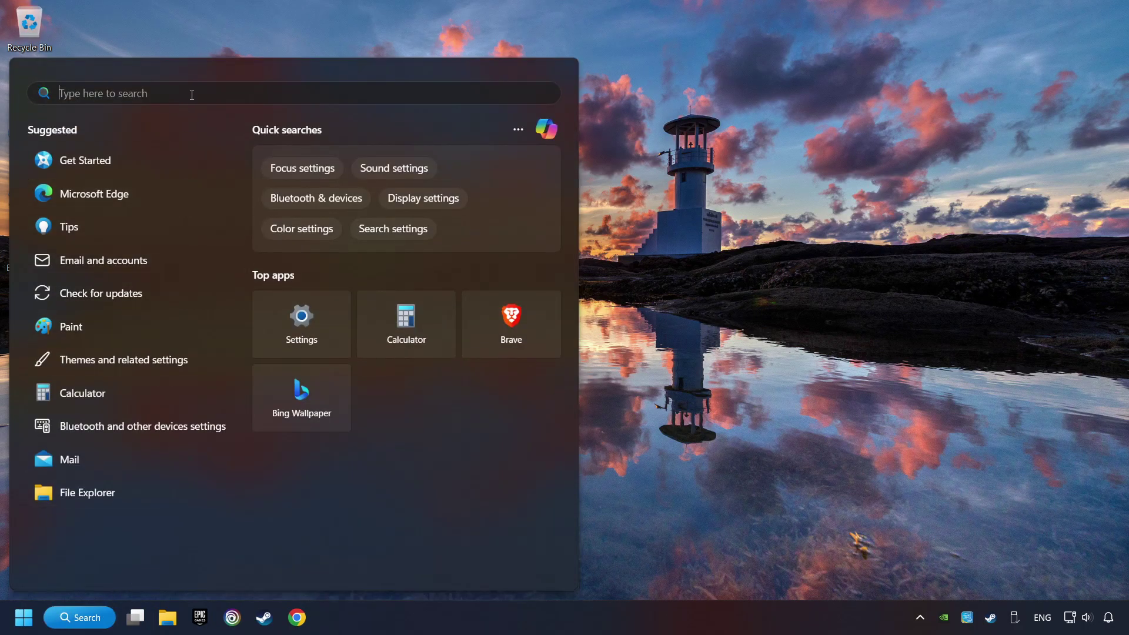
text(graphics)
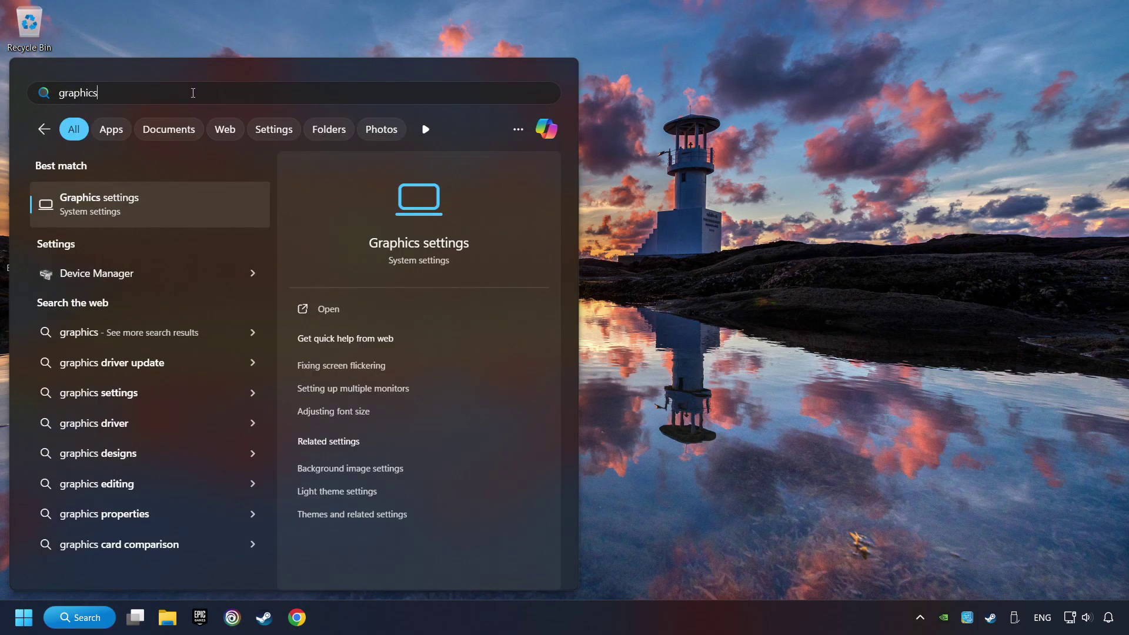
text( settings)
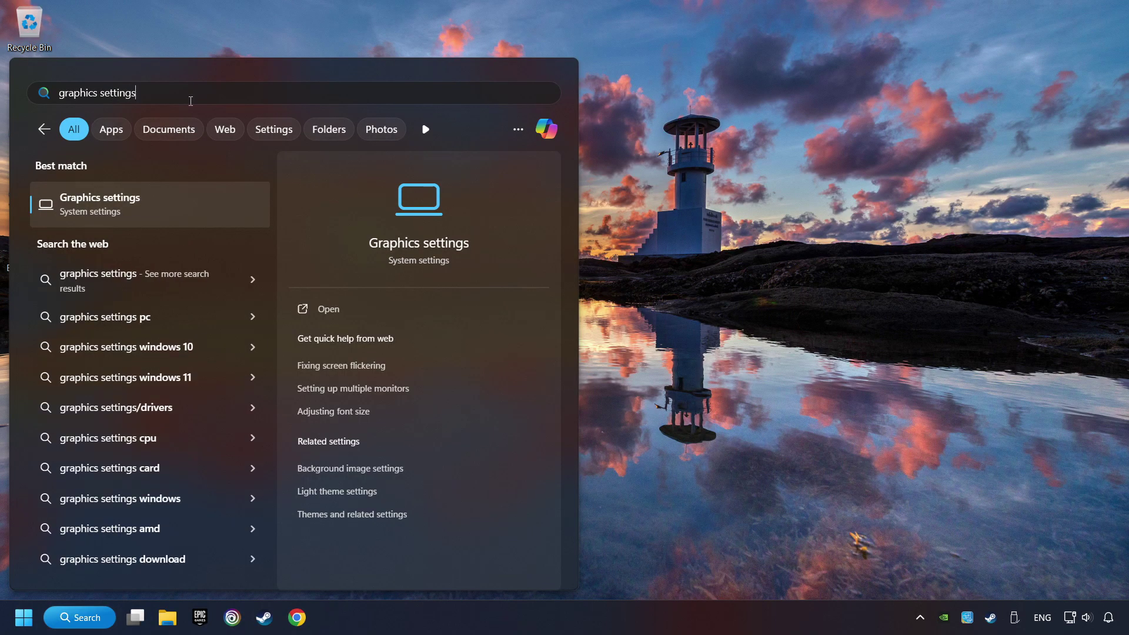
click(203, 211)
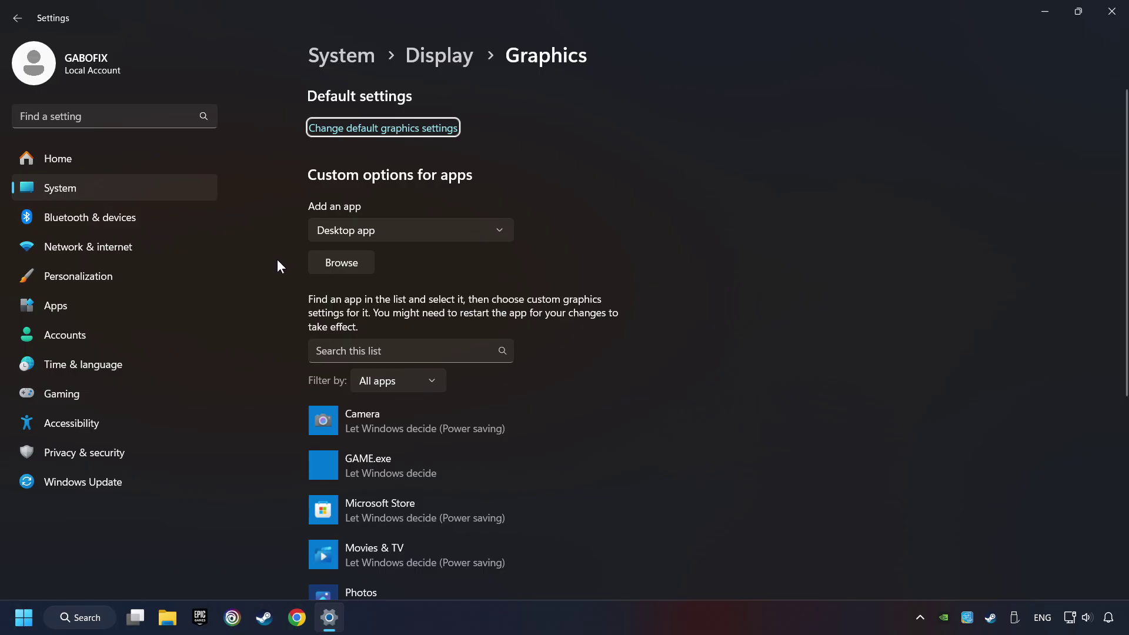
Save a High performance (GeForce GTX 1050 Ti) graphics preference for GAME.exe, then close Settings
scroll(277, 260, down, 3)
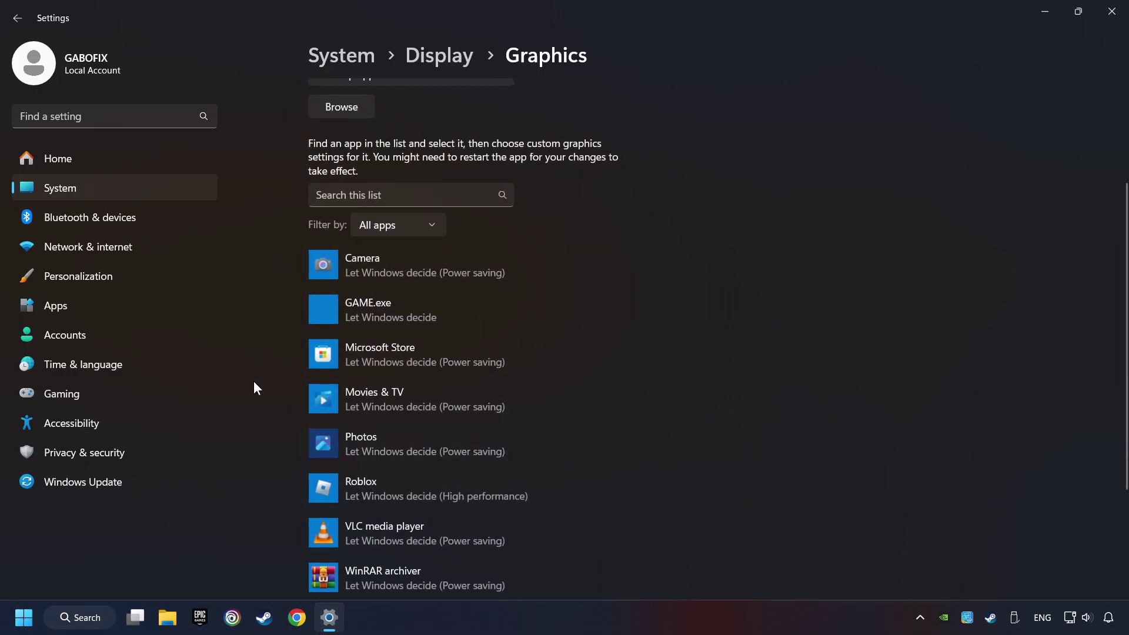
scroll(267, 319, up, 3)
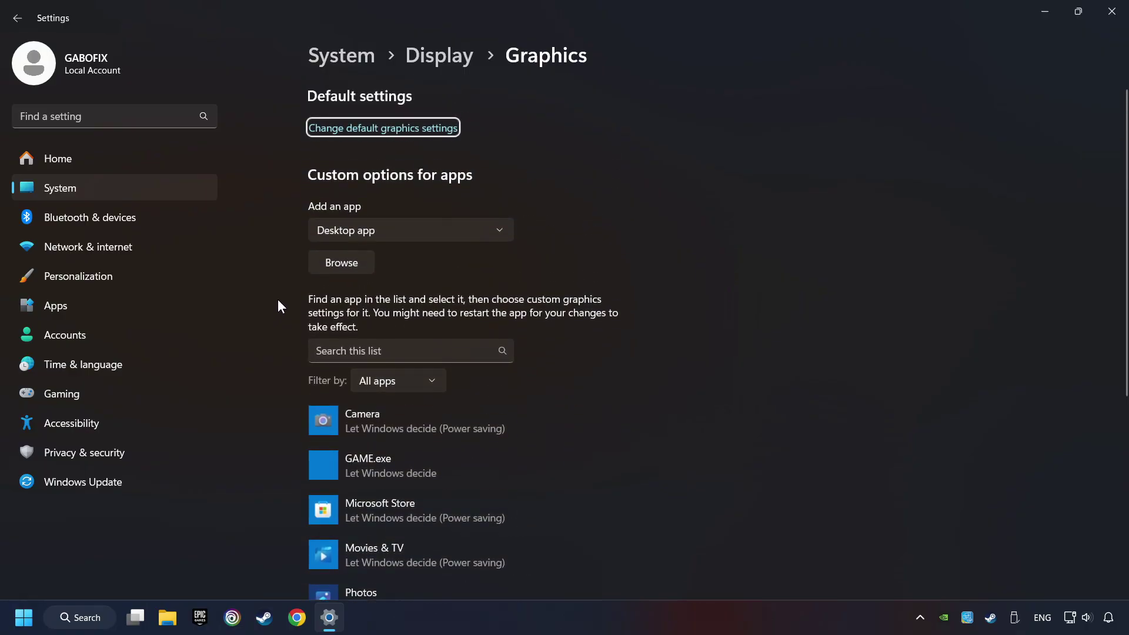
click(356, 265)
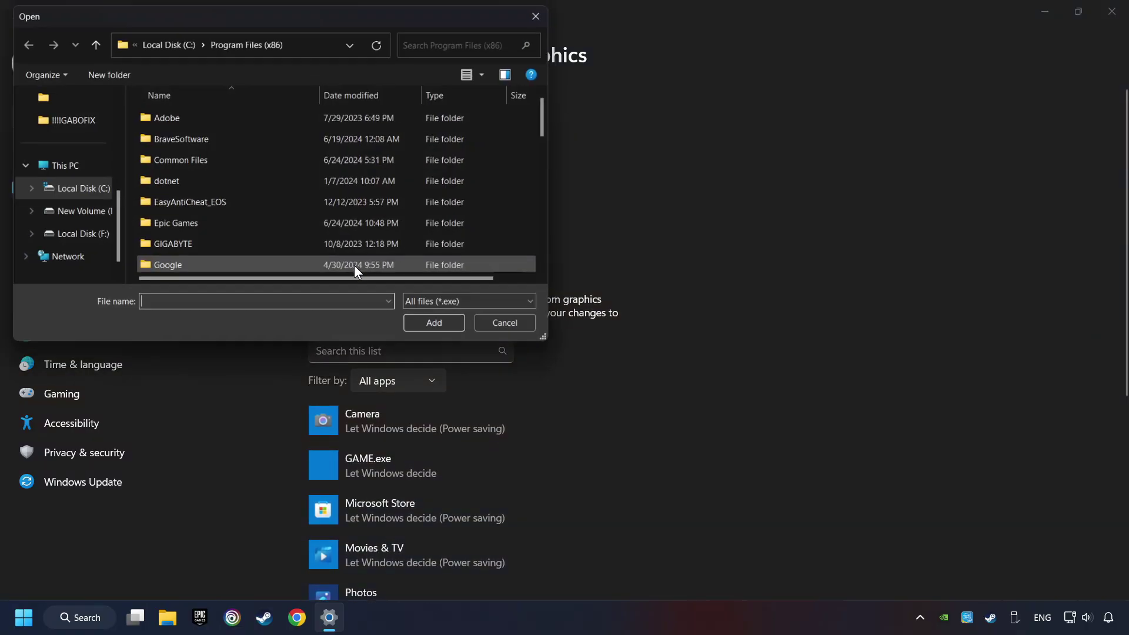
click(546, 17)
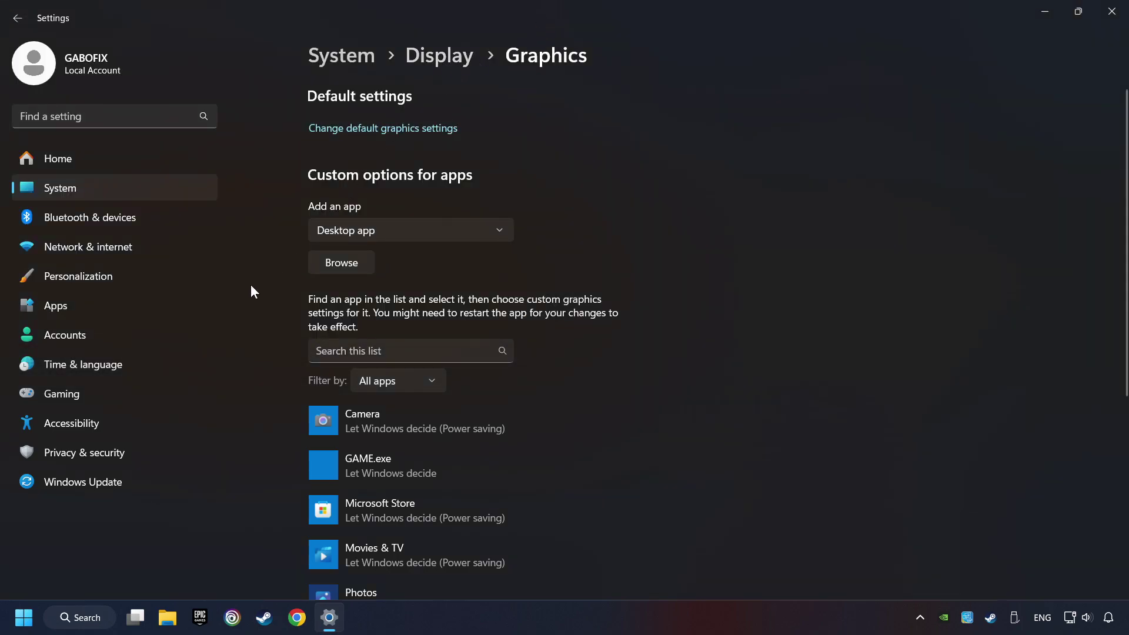
scroll(250, 284, down, 3)
click(368, 305)
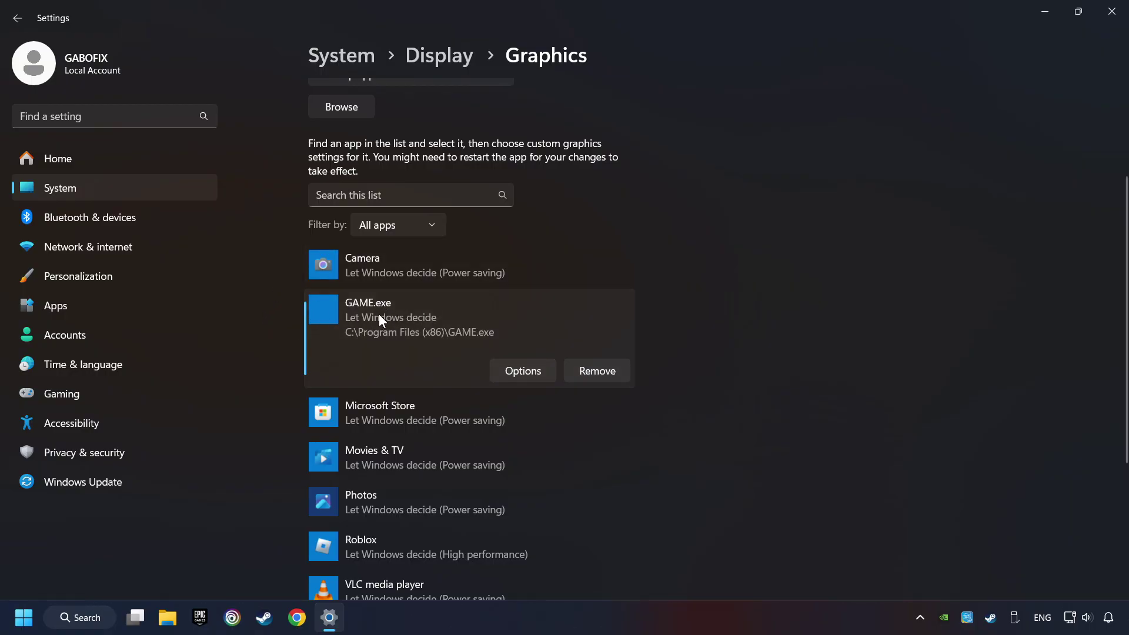
click(523, 371)
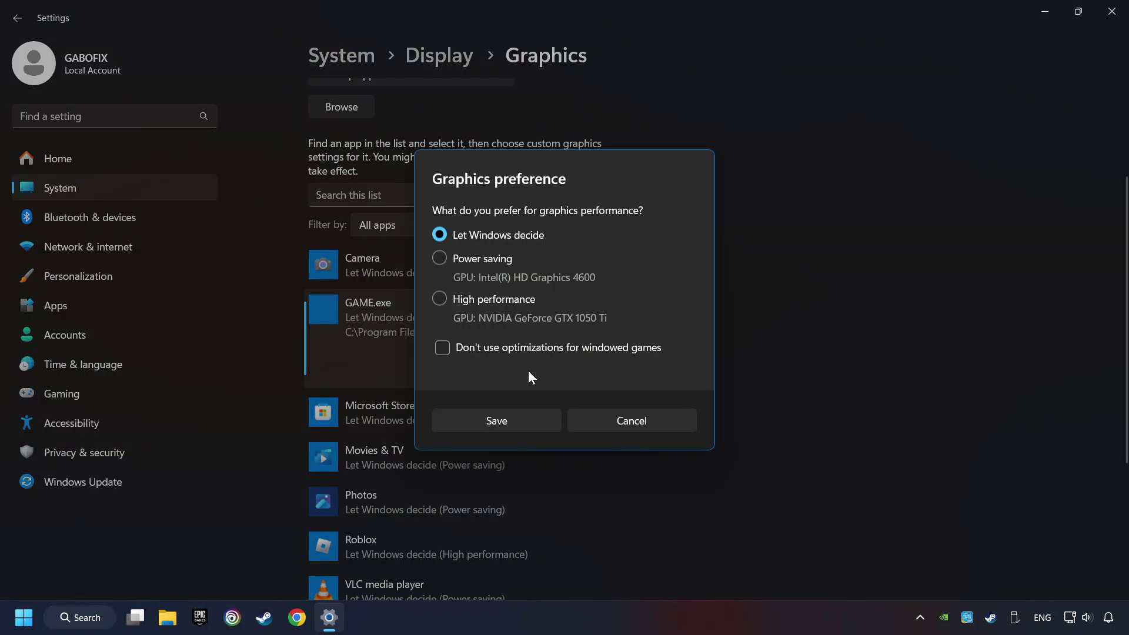
click(439, 304)
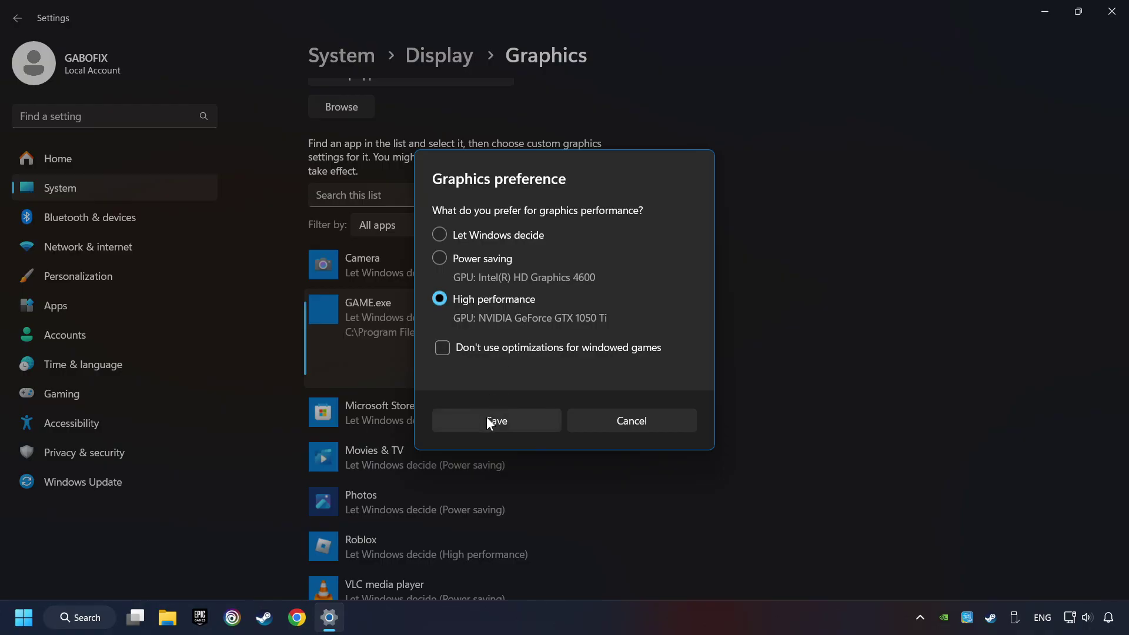
click(507, 419)
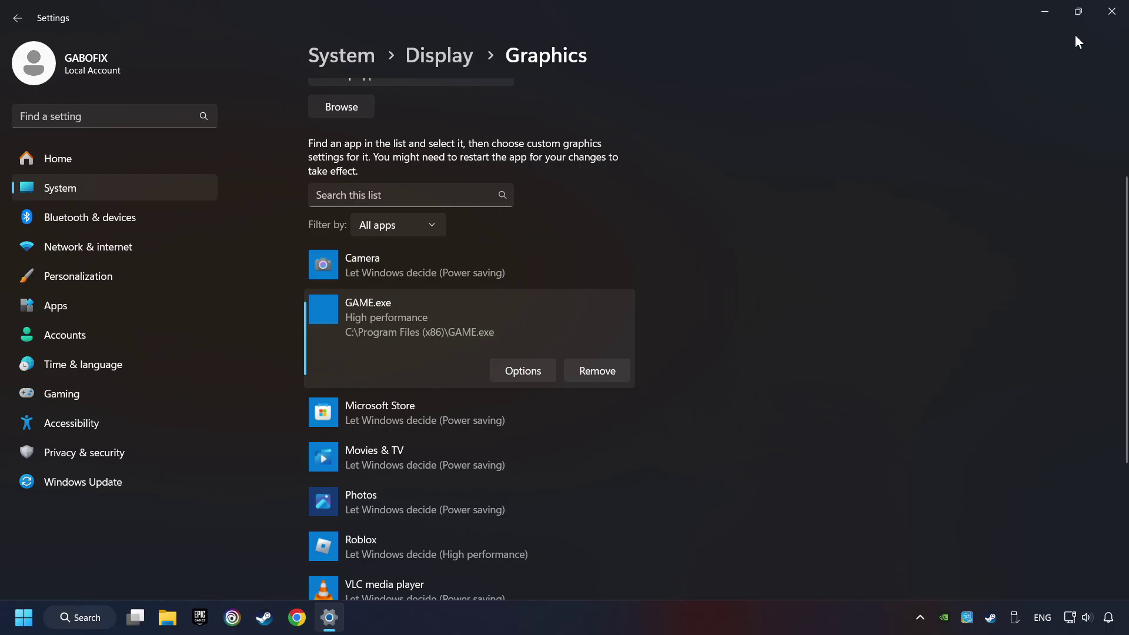
click(1112, 13)
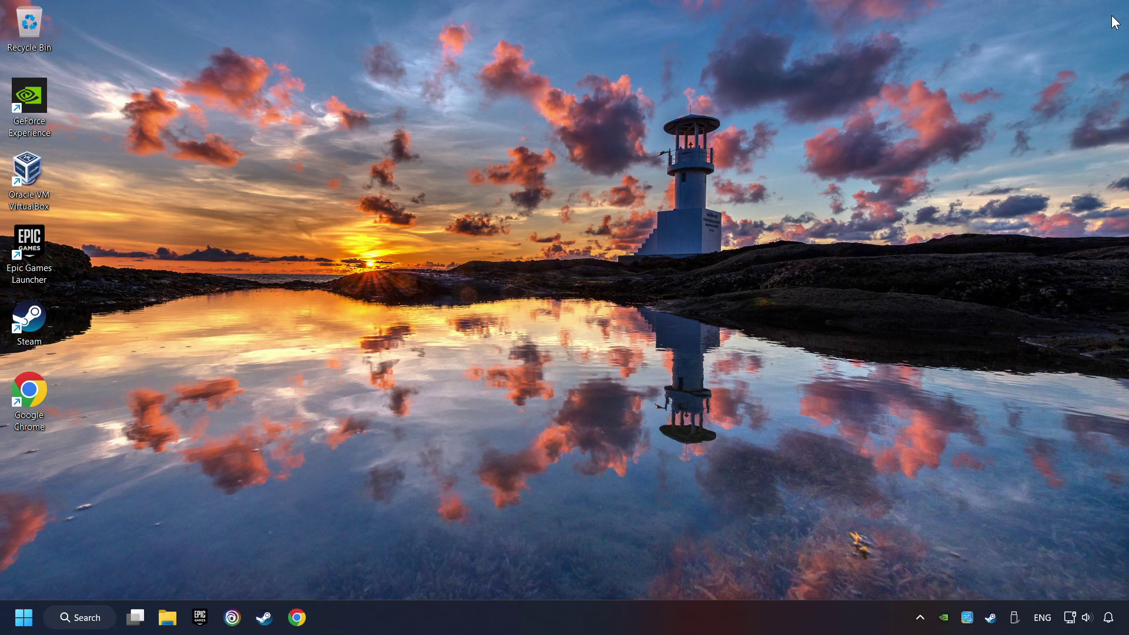
Launch NVIDIA Control Panel from the desktop's full right-click menu
right_click(526, 255)
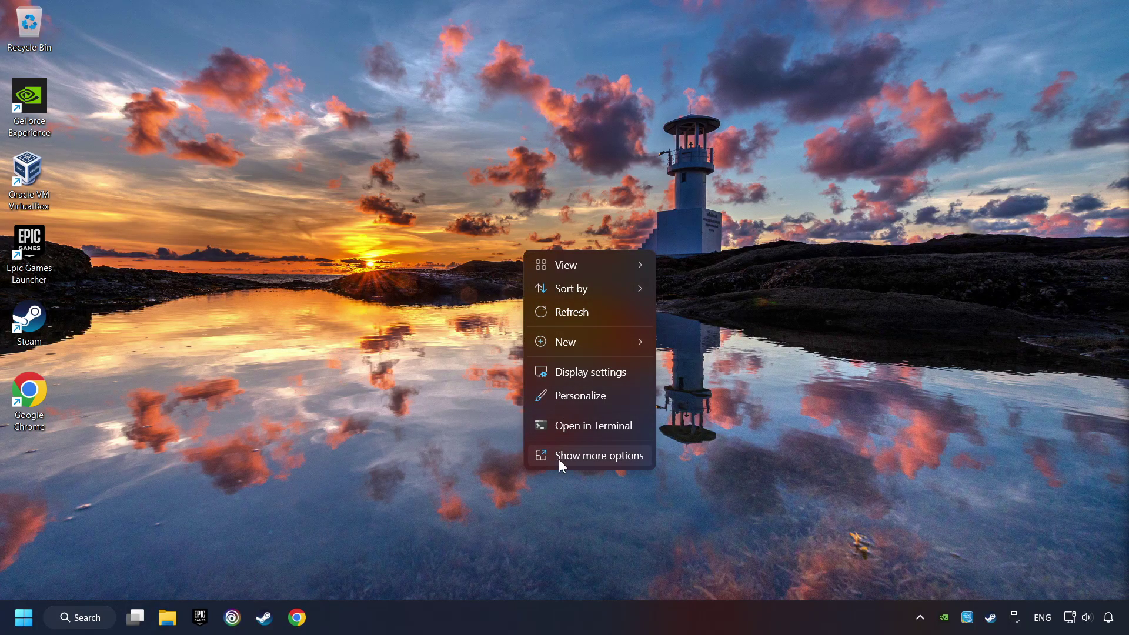
click(593, 459)
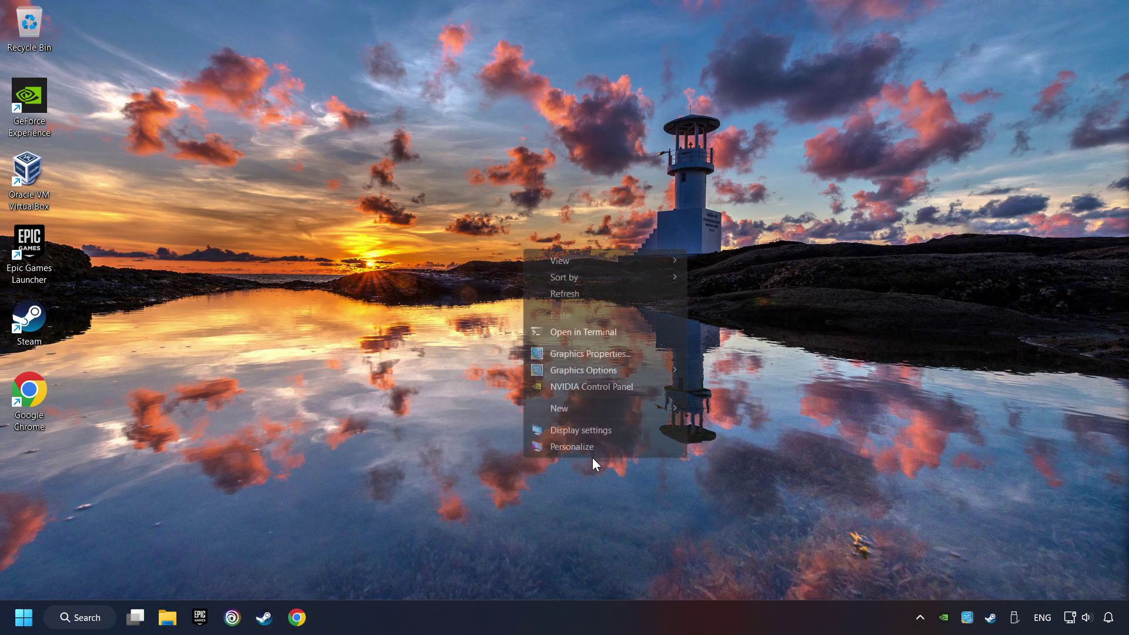
click(651, 387)
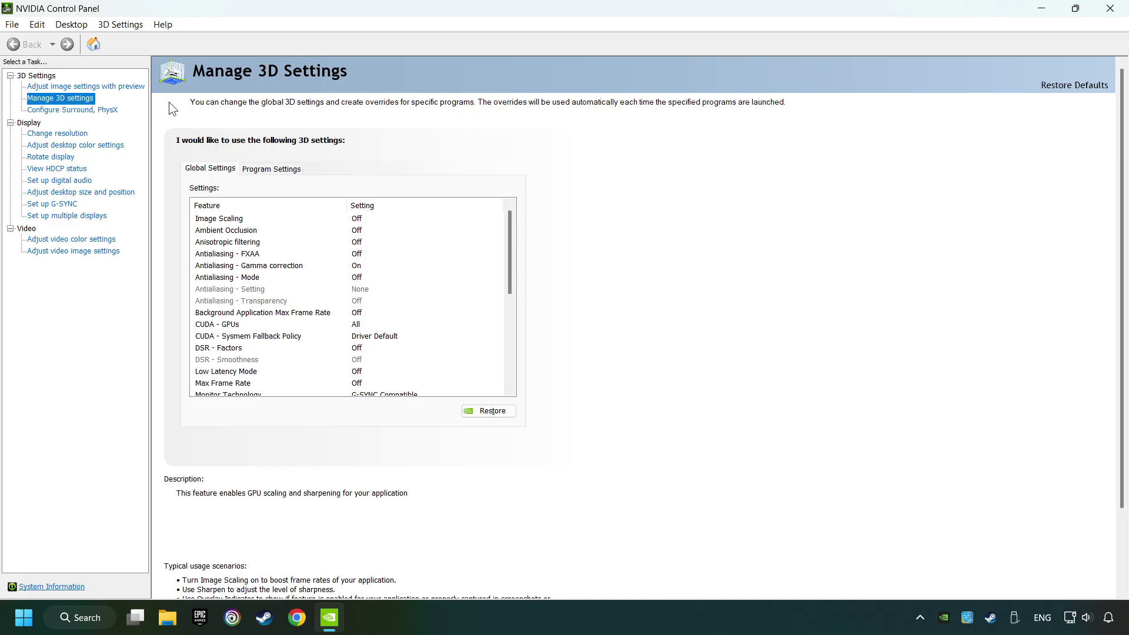
Set OpenGL rendering GPU to GTX 1050 Ti and Power management mode to Prefer maximum performance
drag(508, 227, 506, 287)
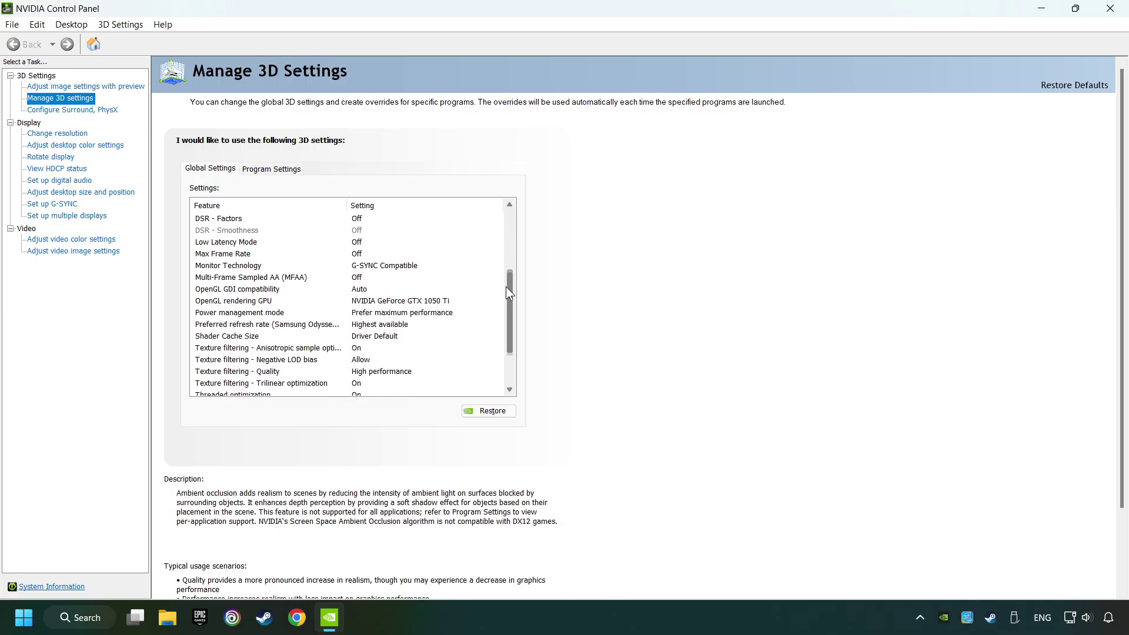
click(208, 302)
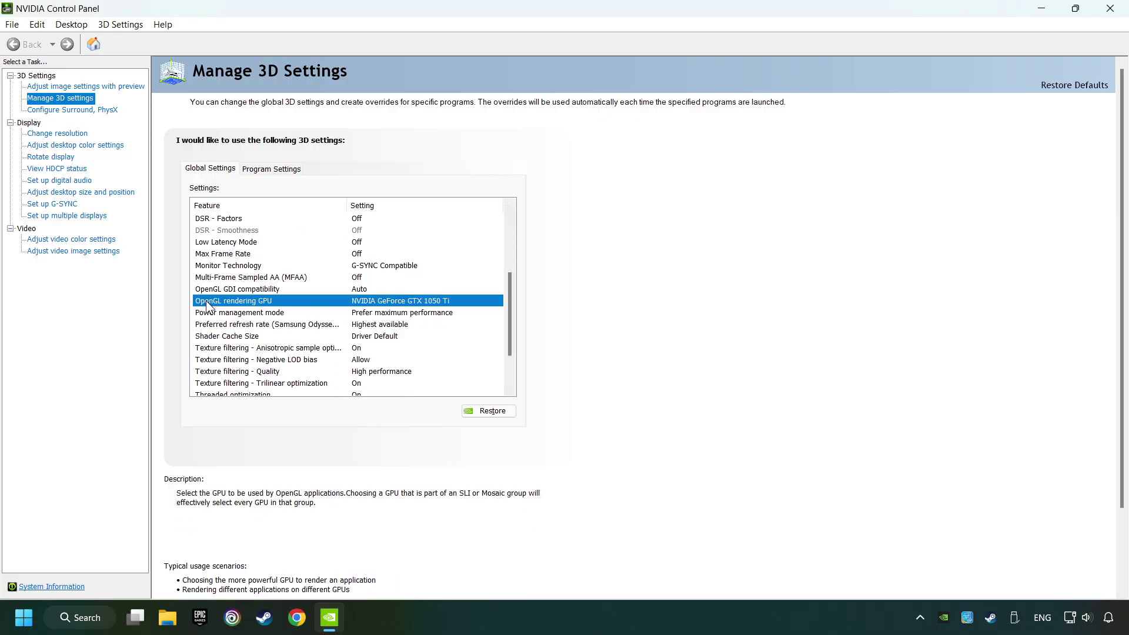
click(419, 302)
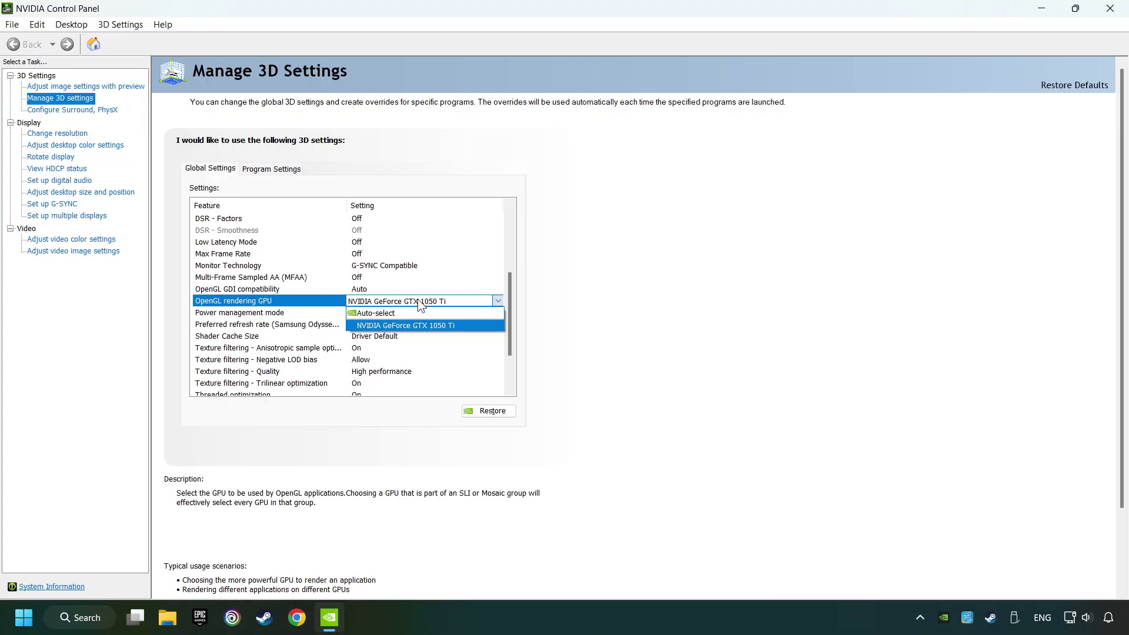
click(436, 325)
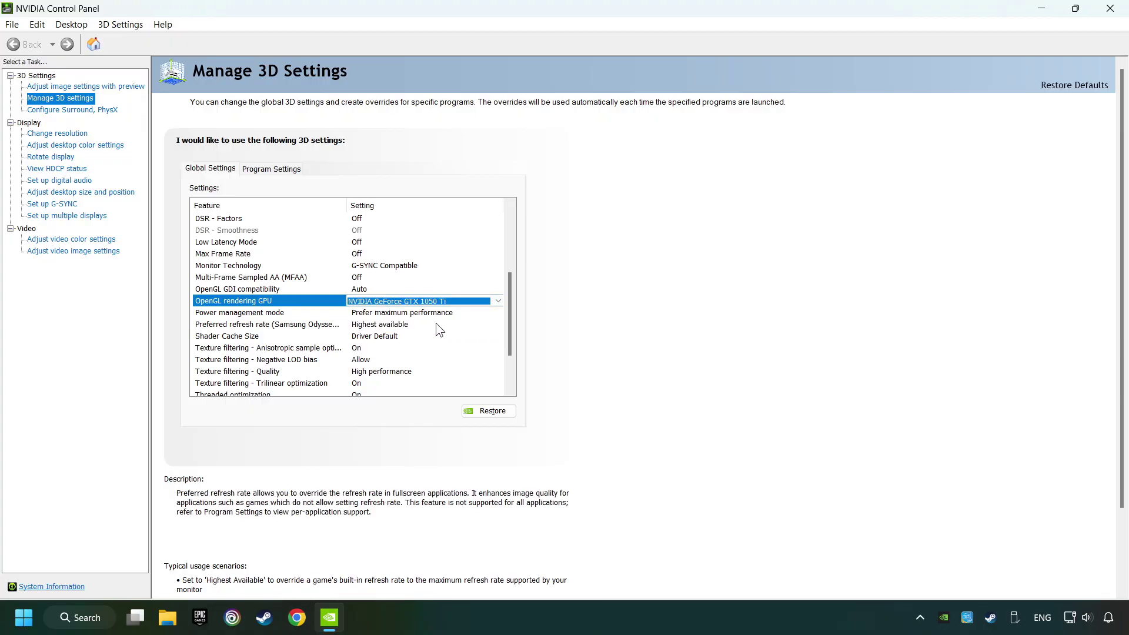
click(259, 314)
click(386, 314)
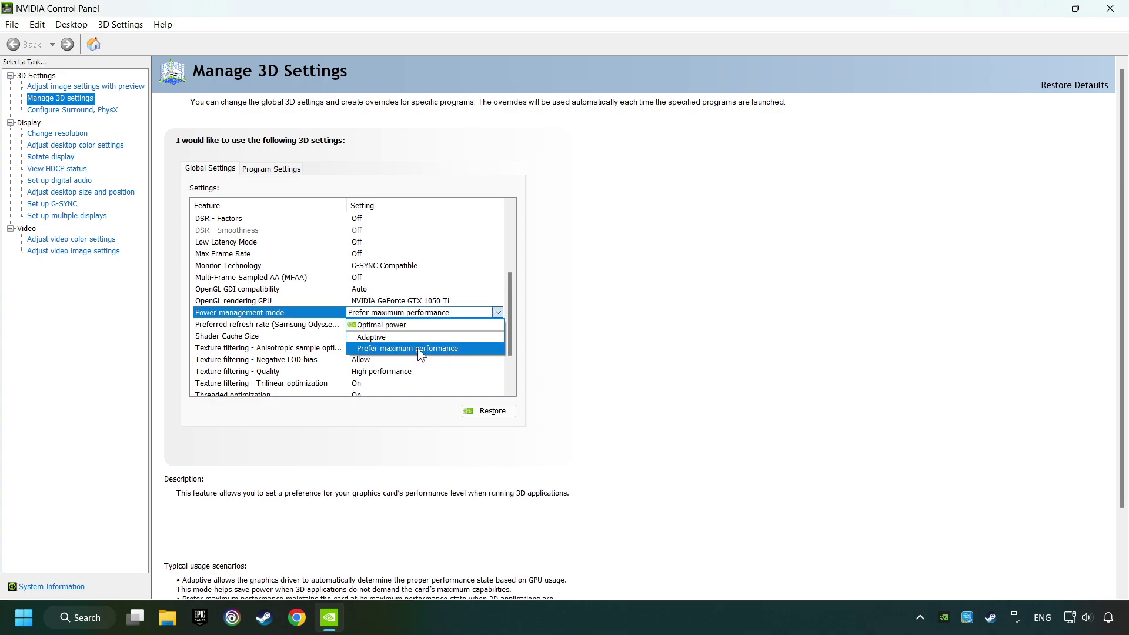
click(406, 348)
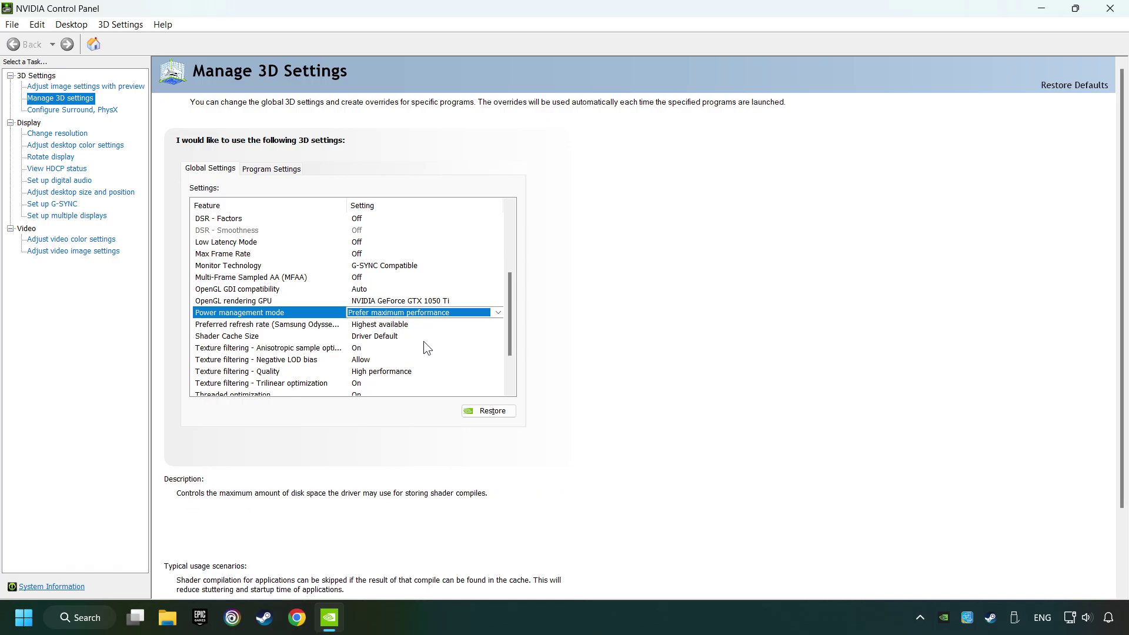
Set Texture filtering - Quality to High performance, turn Vertical sync Off, and apply
drag(510, 330, 511, 351)
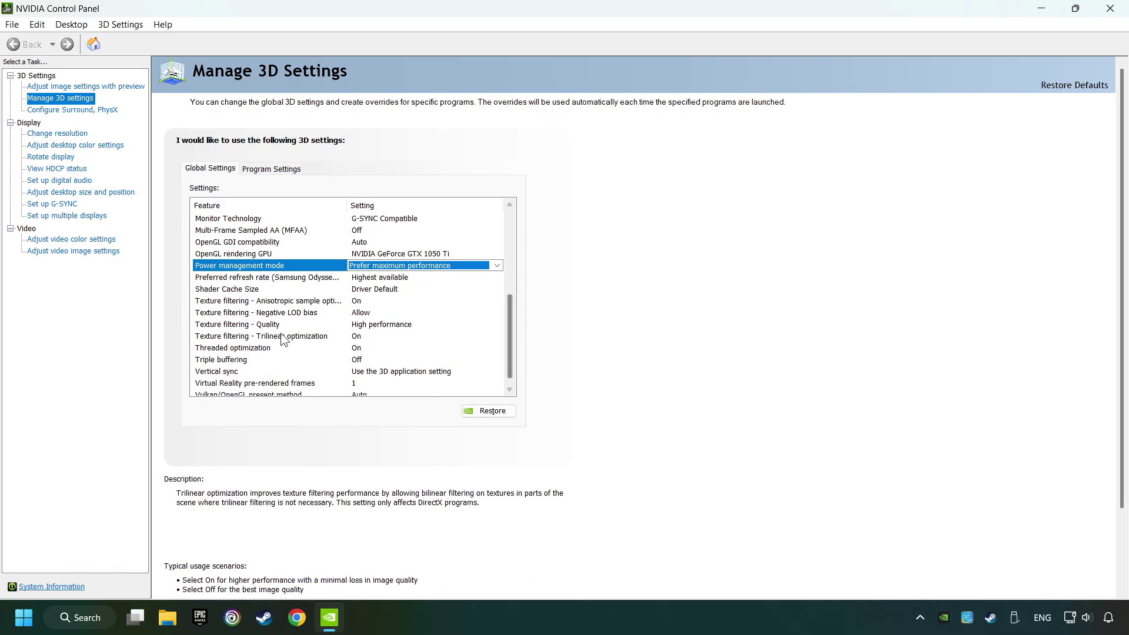
click(244, 327)
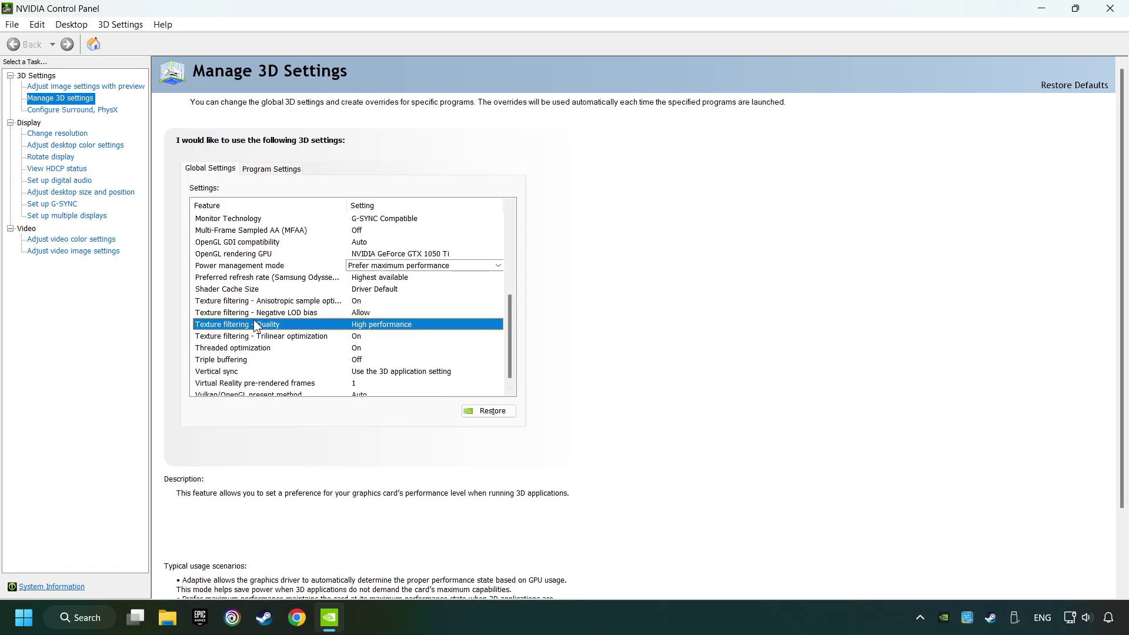
click(369, 327)
click(406, 324)
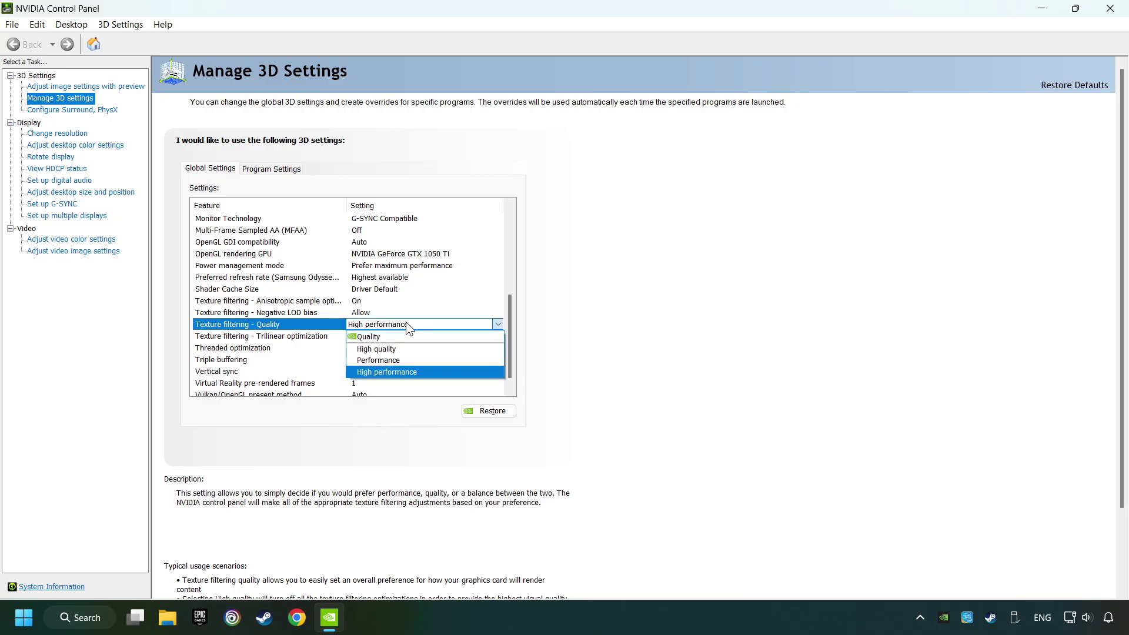
click(419, 373)
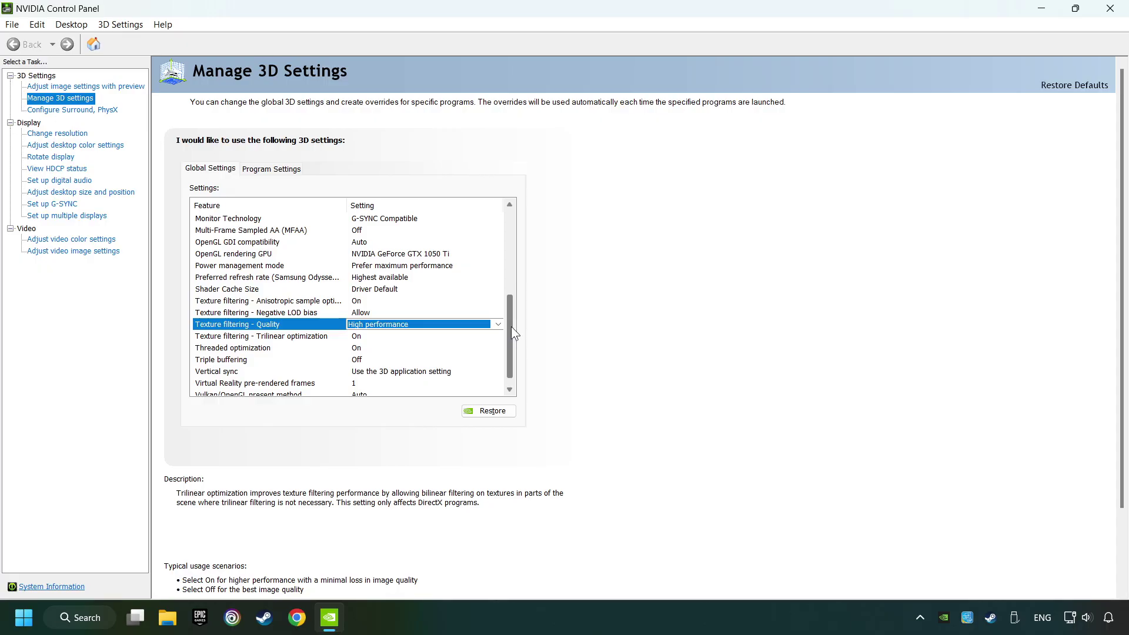
scroll(511, 327, down, 1)
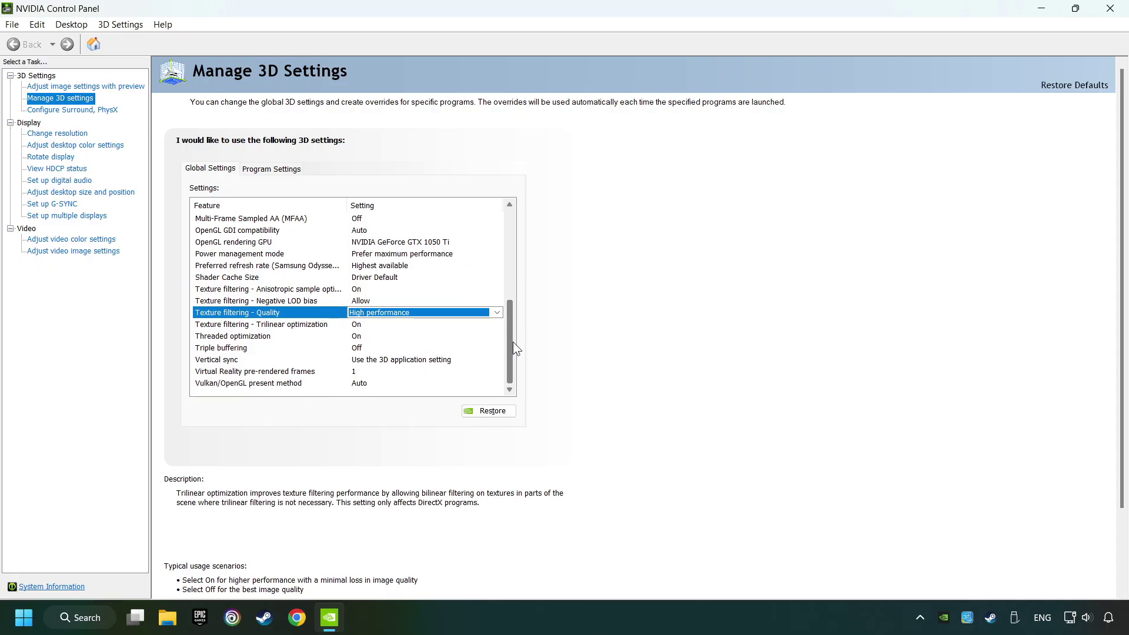
click(390, 364)
click(373, 360)
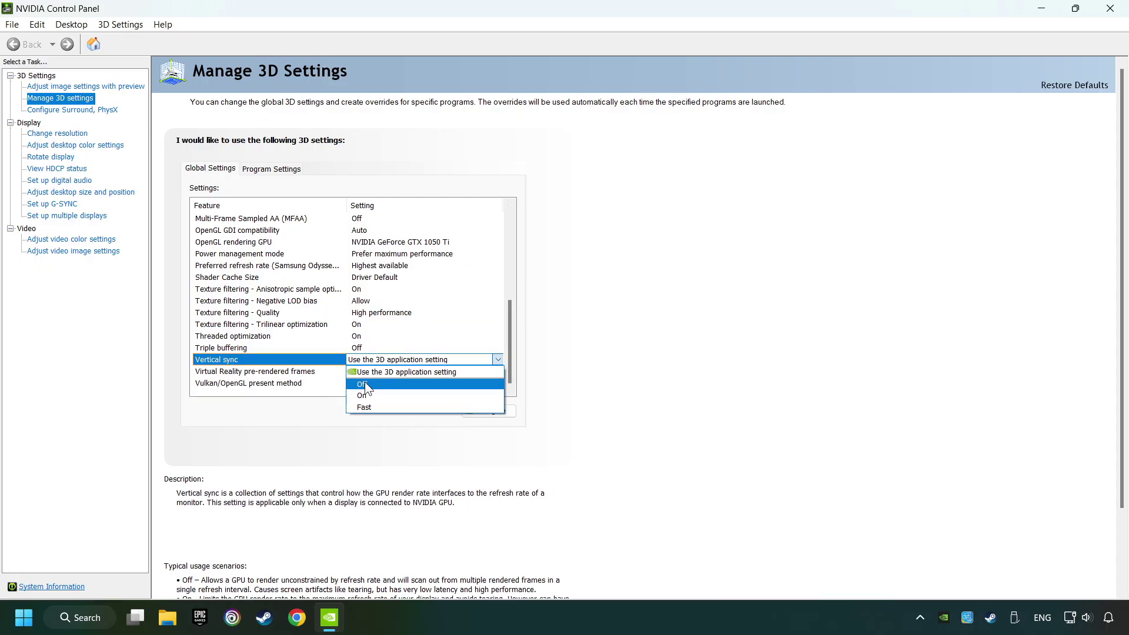
click(393, 384)
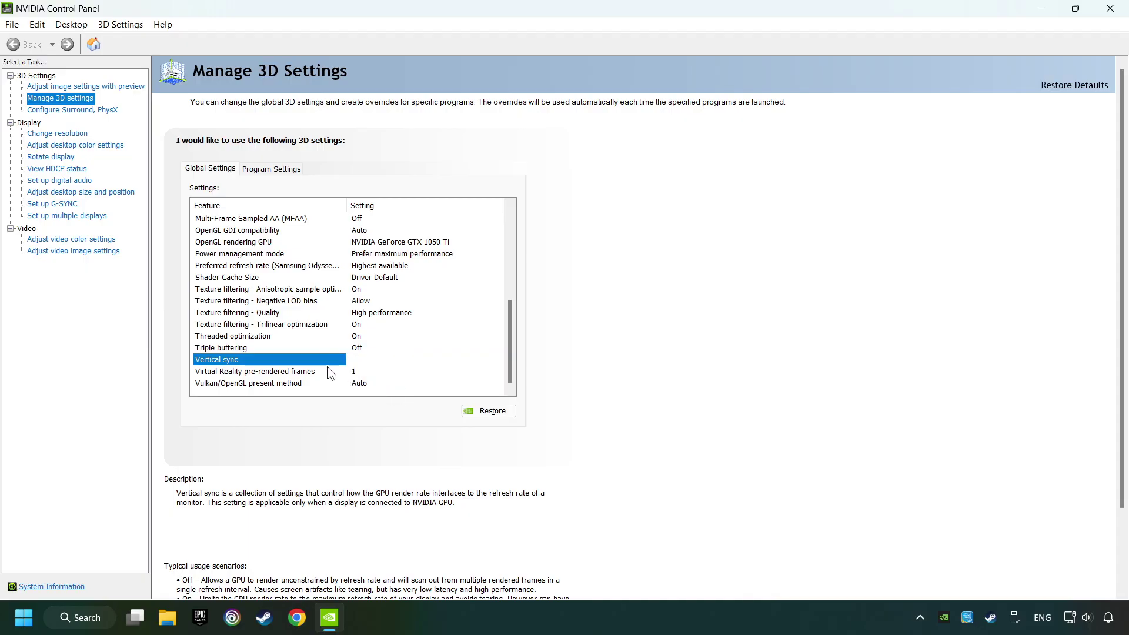
scroll(327, 366, up, 6)
scroll(496, 283, down, 5)
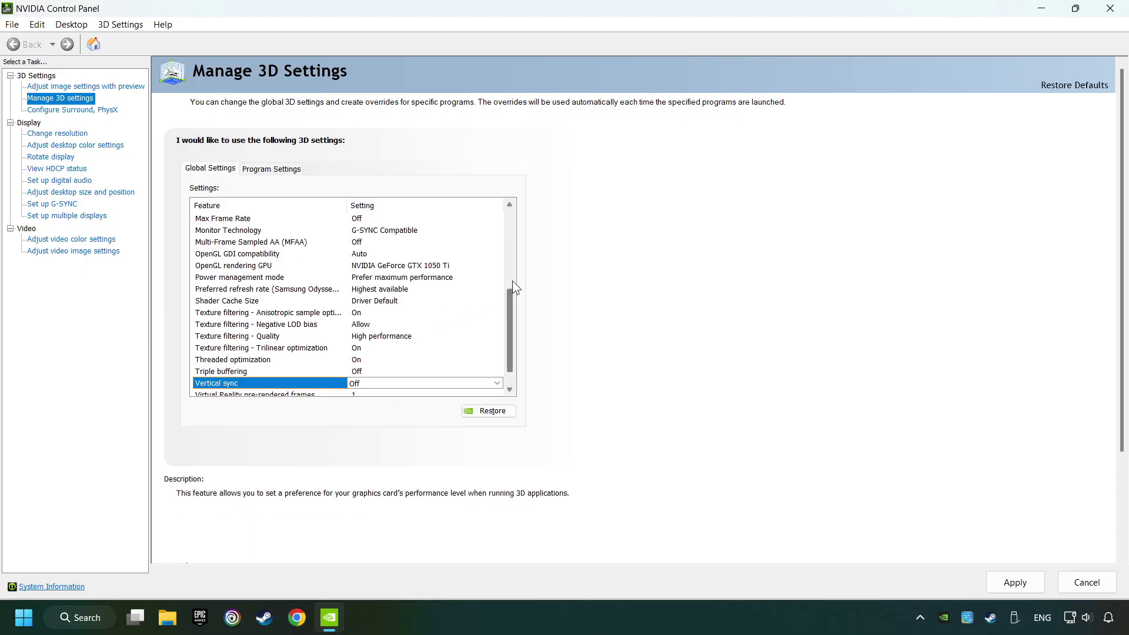
scroll(513, 300, down, 1)
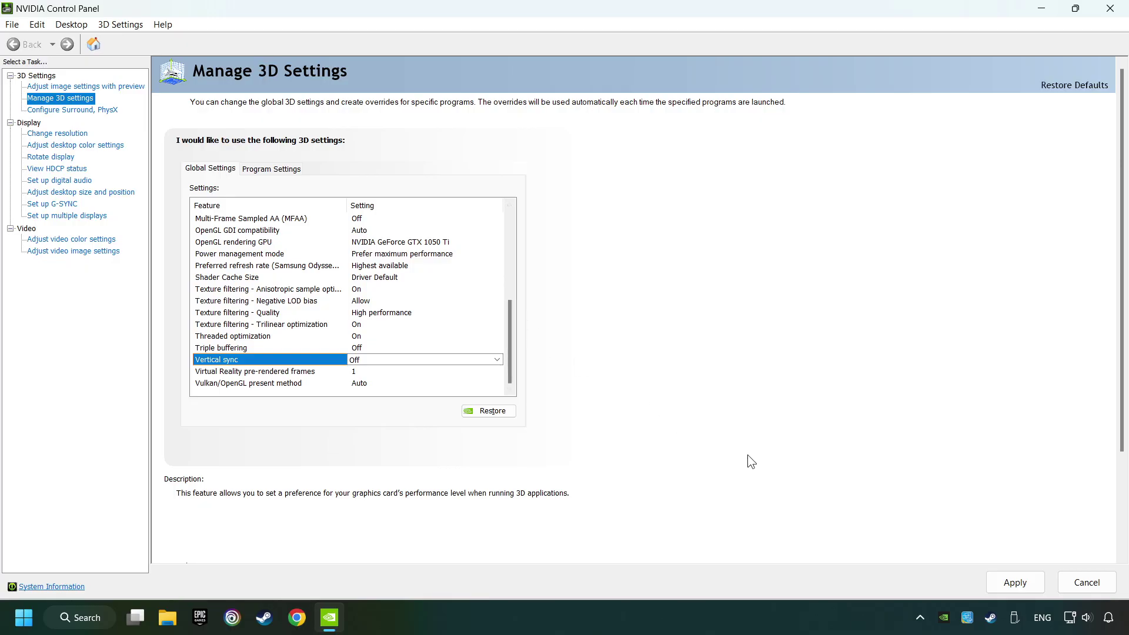
click(1012, 584)
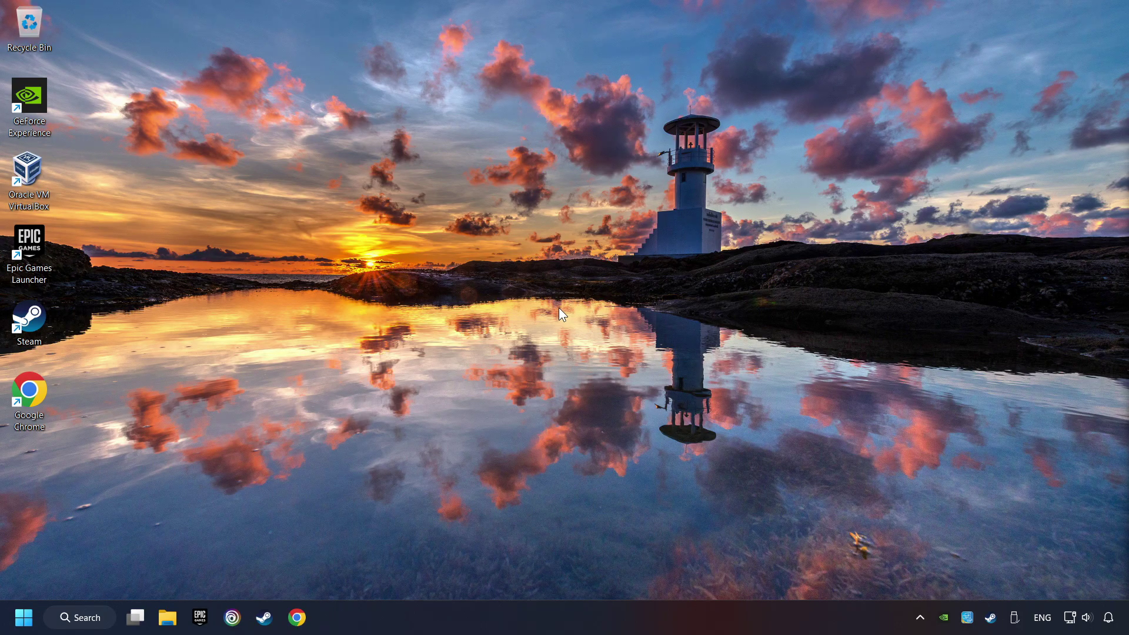
Open System Configuration by searching 'msc'
click(87, 618)
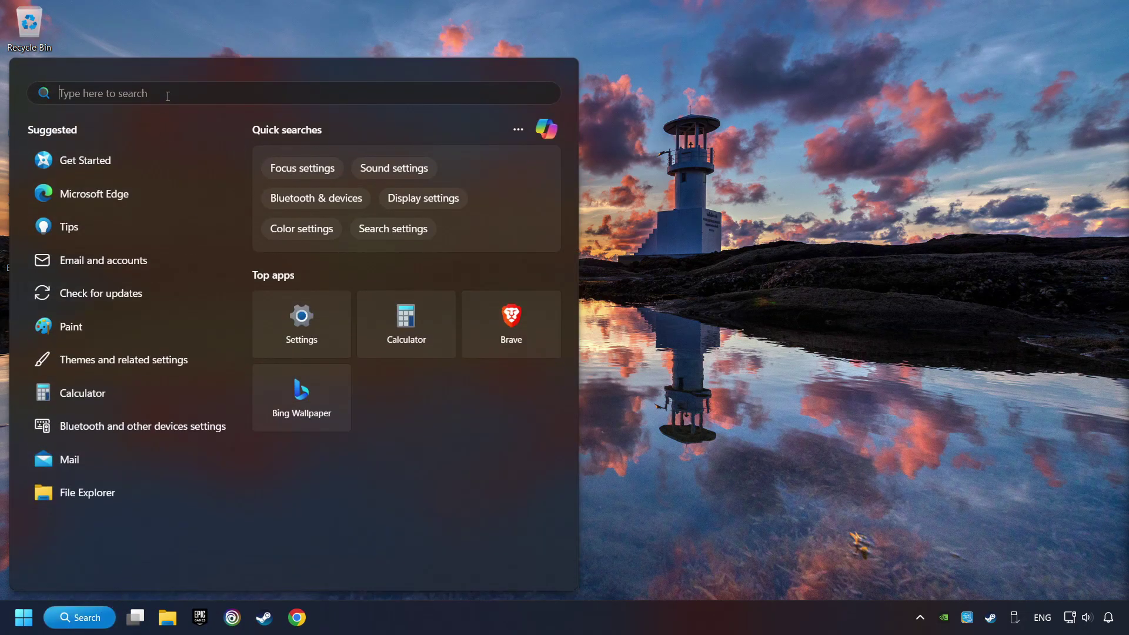
text(msc)
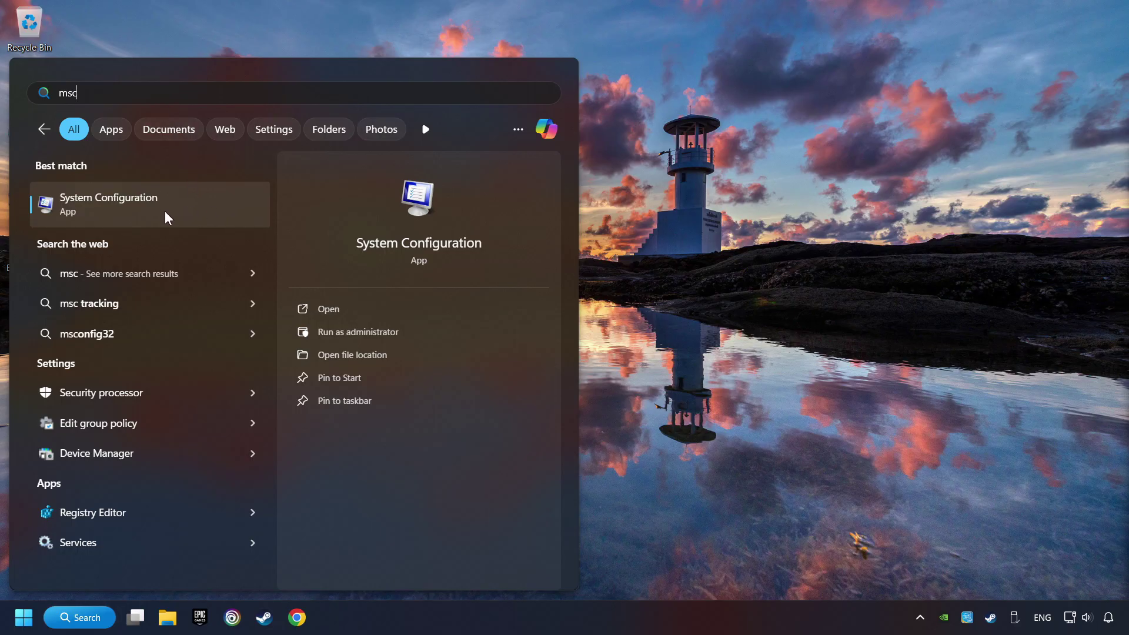
click(220, 204)
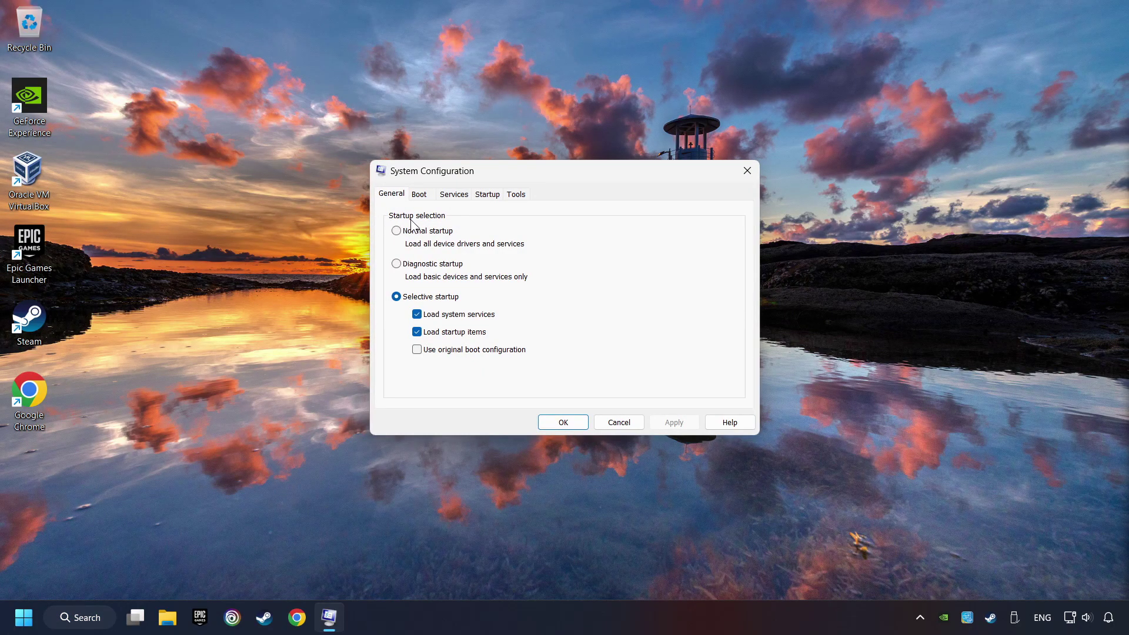
Set the boot Number of processors to 8 in advanced boot options and apply it
click(419, 195)
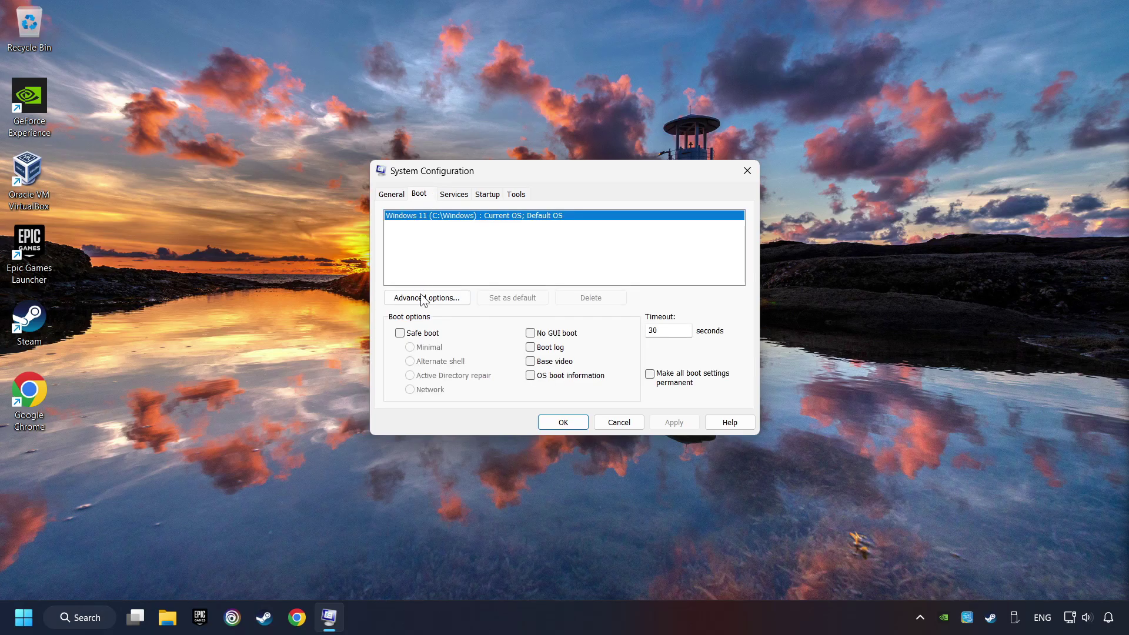
click(466, 298)
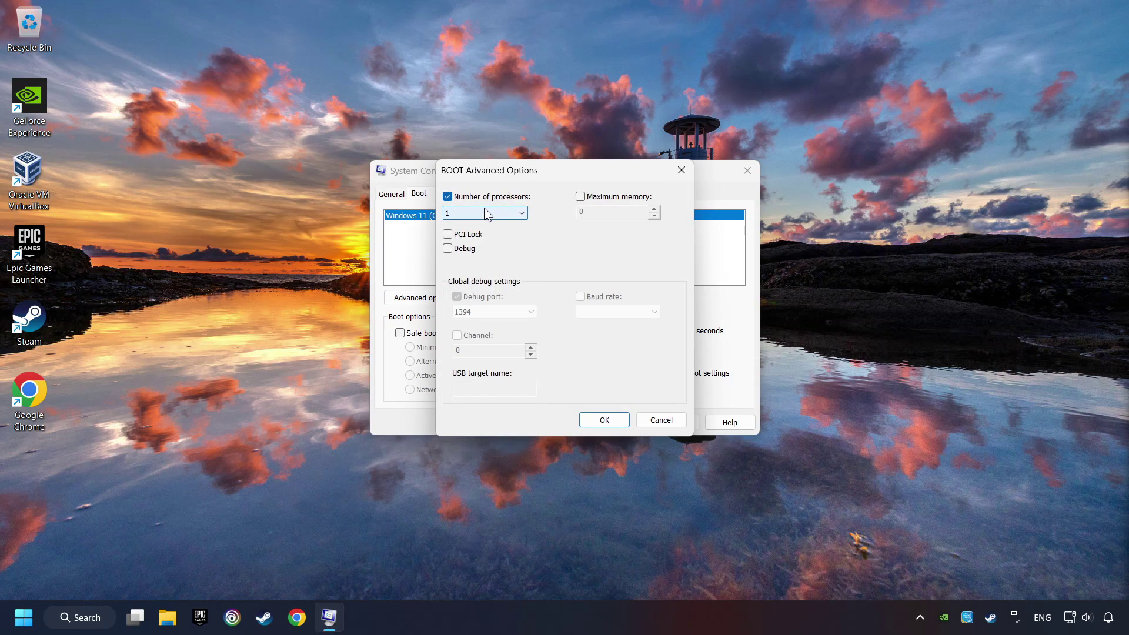
click(485, 209)
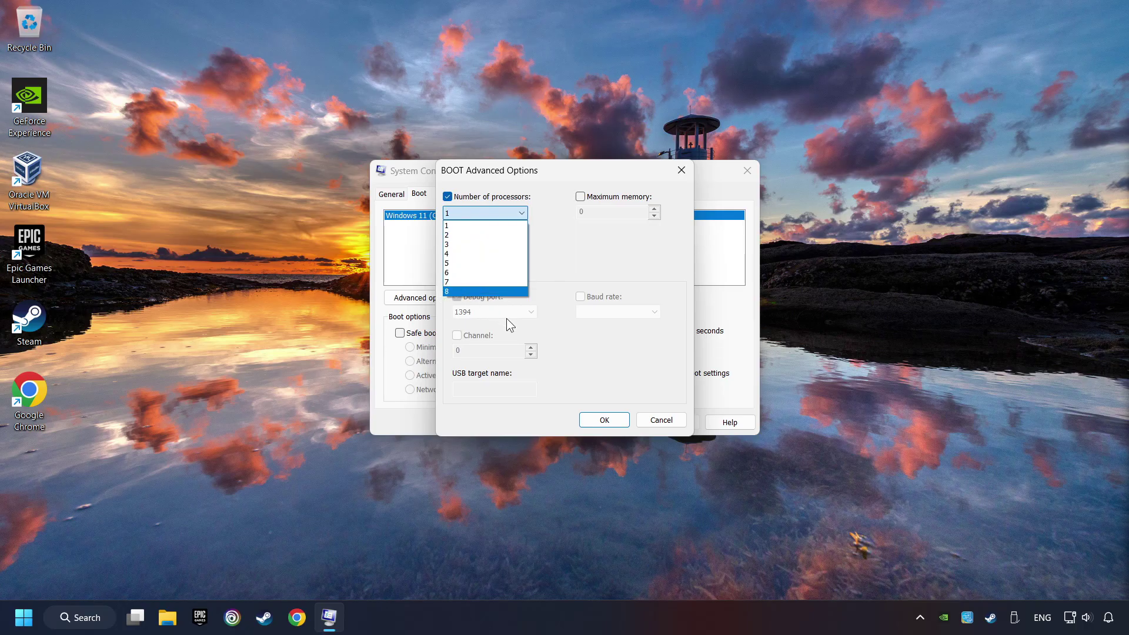
click(461, 292)
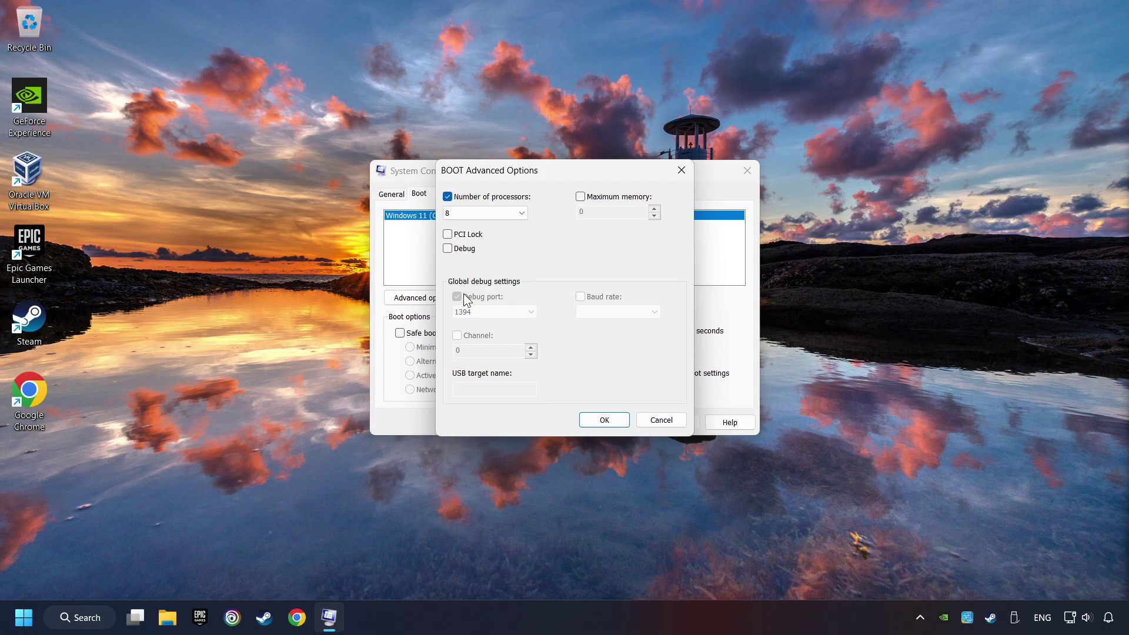
click(600, 423)
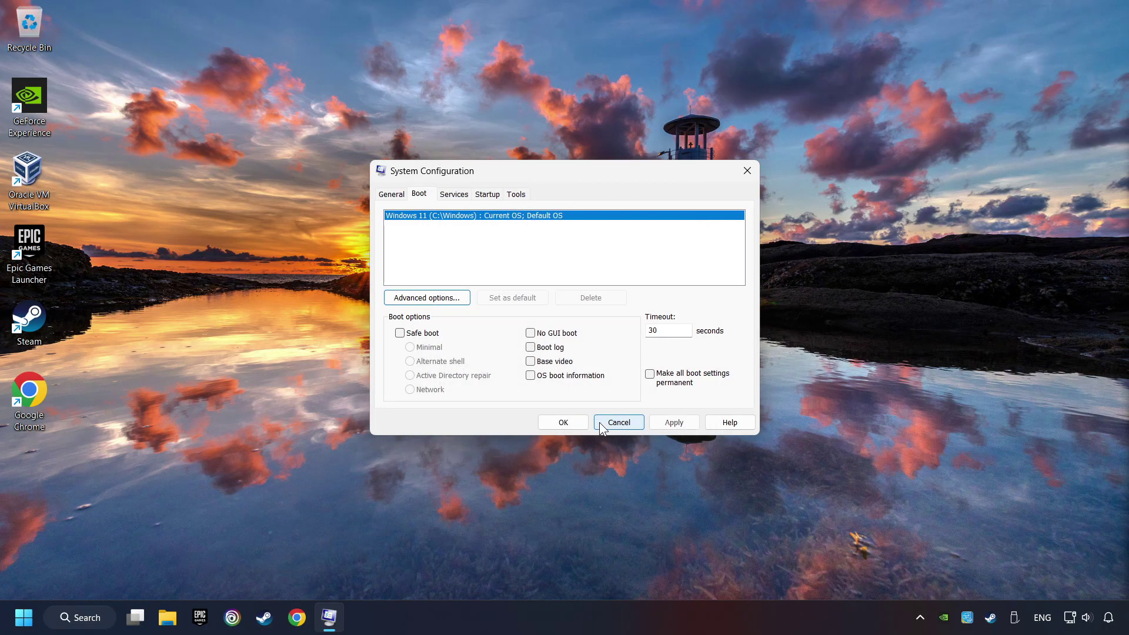
click(674, 423)
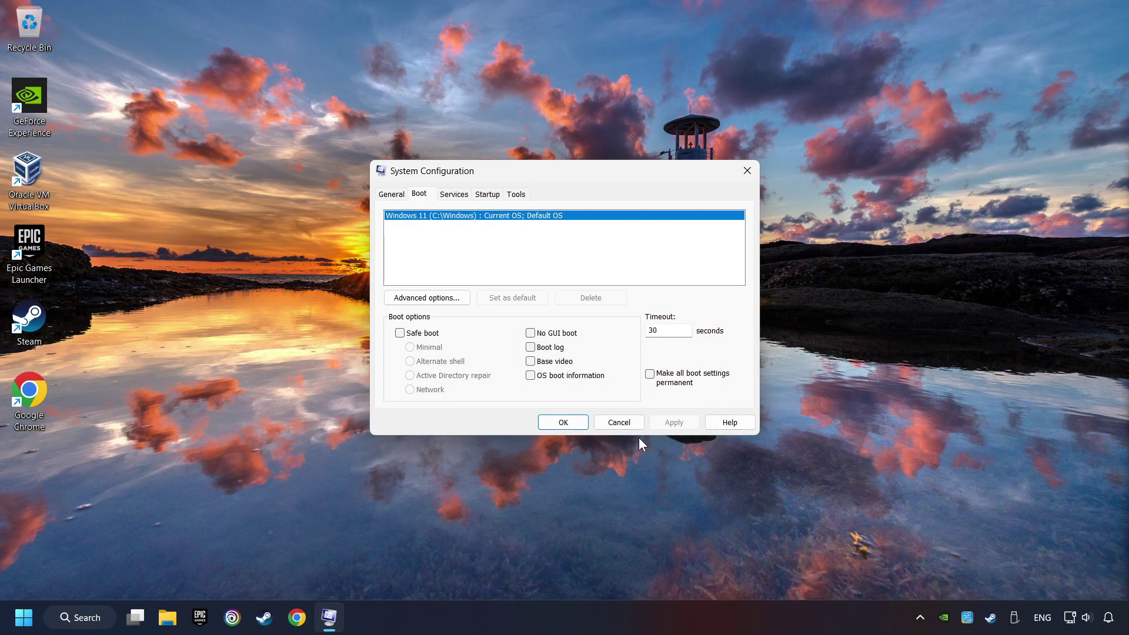
click(559, 422)
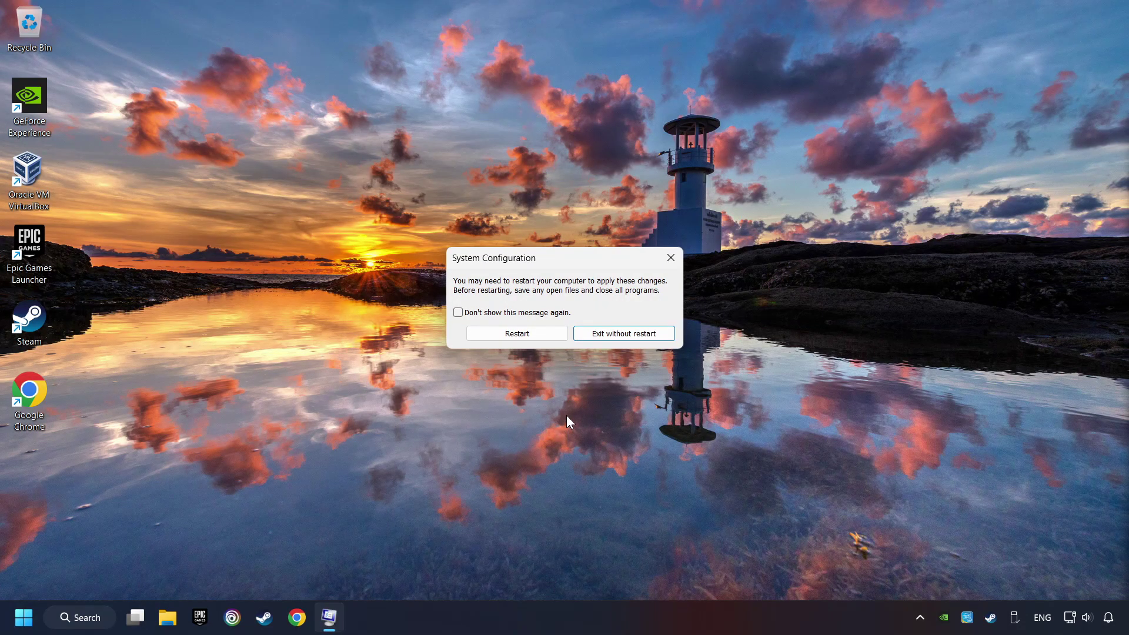
Exit without restarting, then open Task Manager on its Startup apps list
click(633, 335)
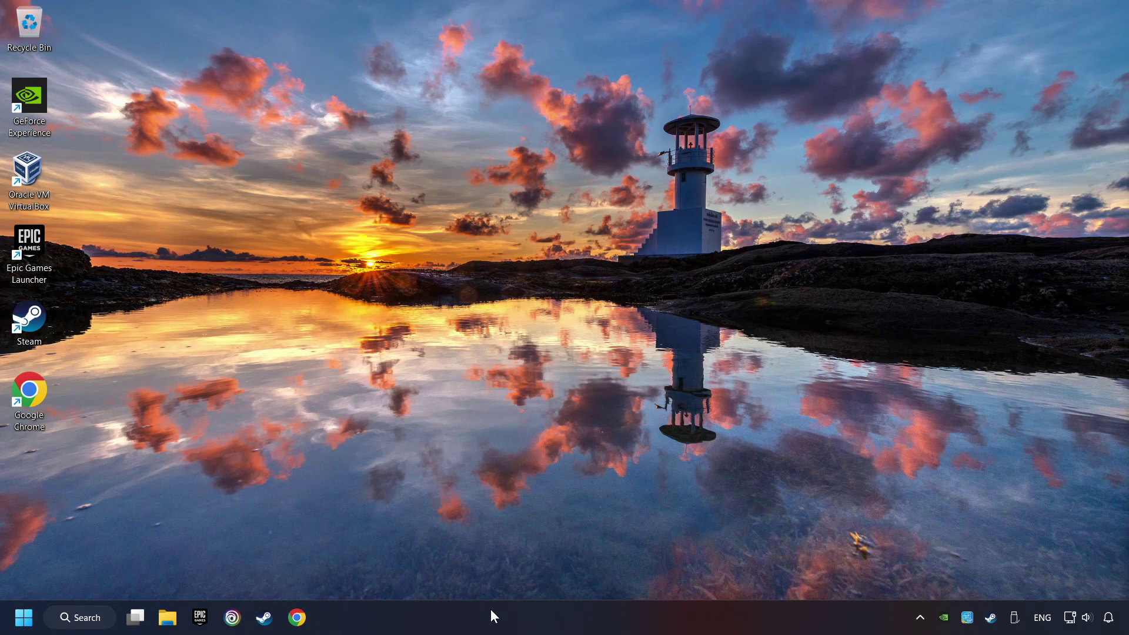
right_click(562, 620)
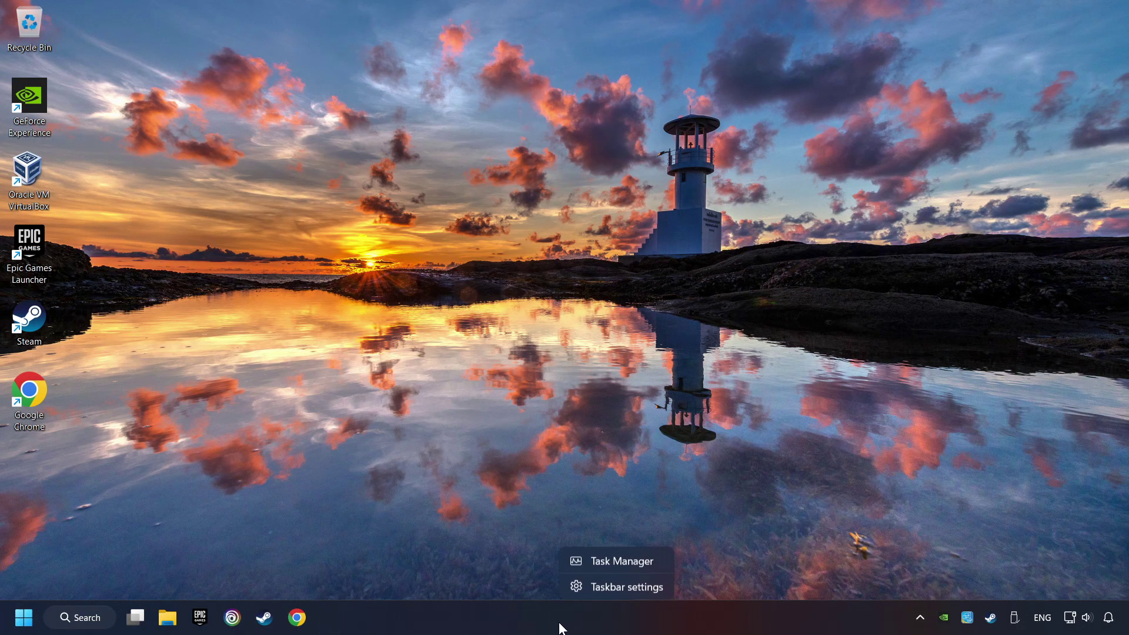
click(605, 566)
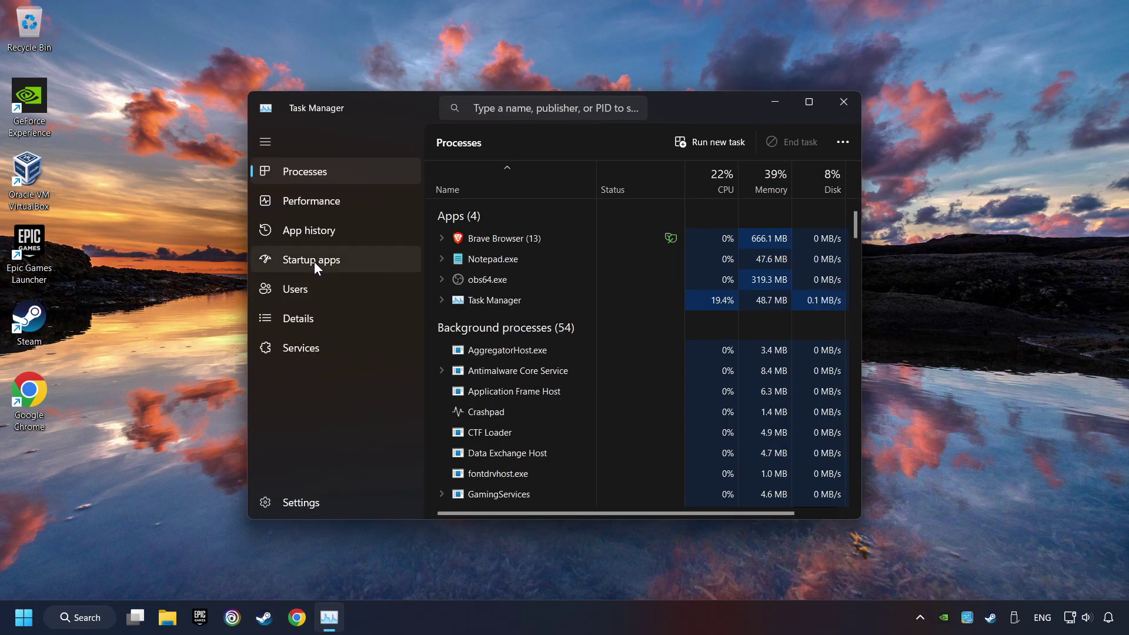
click(372, 258)
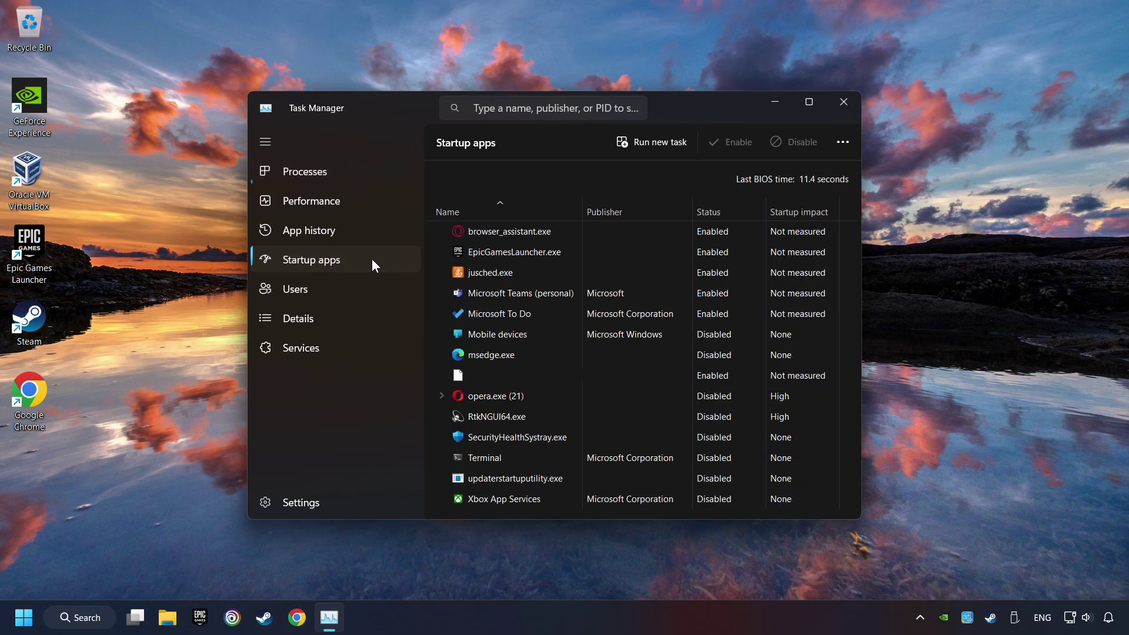
Disable Microsoft To Do, Microsoft Teams, jusched.exe, EpicGamesLauncher.exe and browser_assistant.exe, then close Task Manager
click(648, 308)
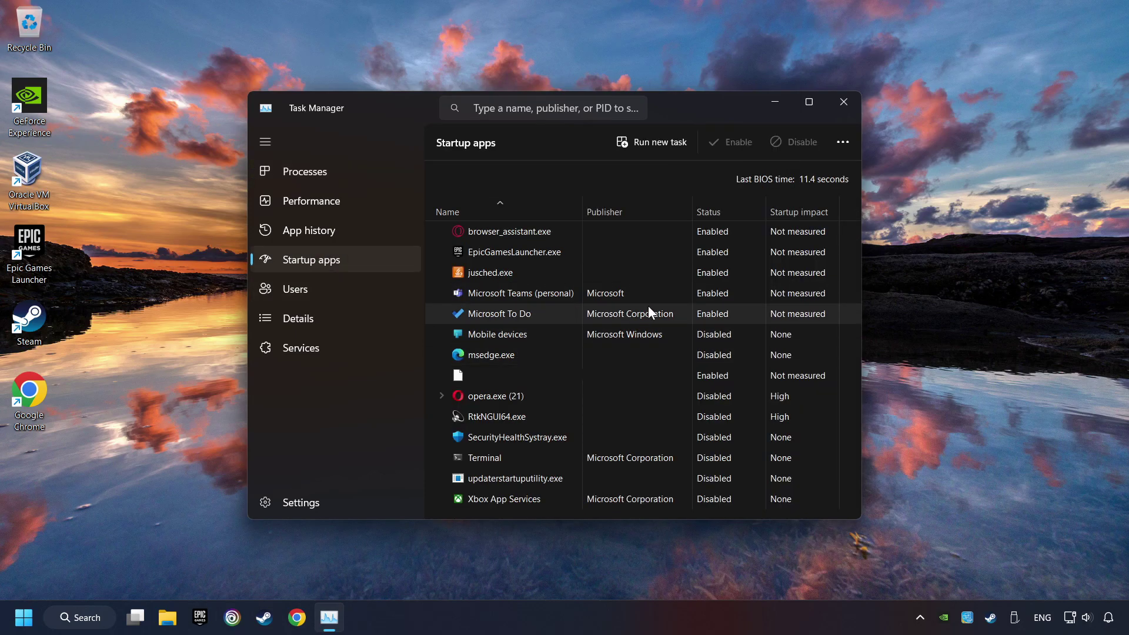
click(791, 143)
click(732, 291)
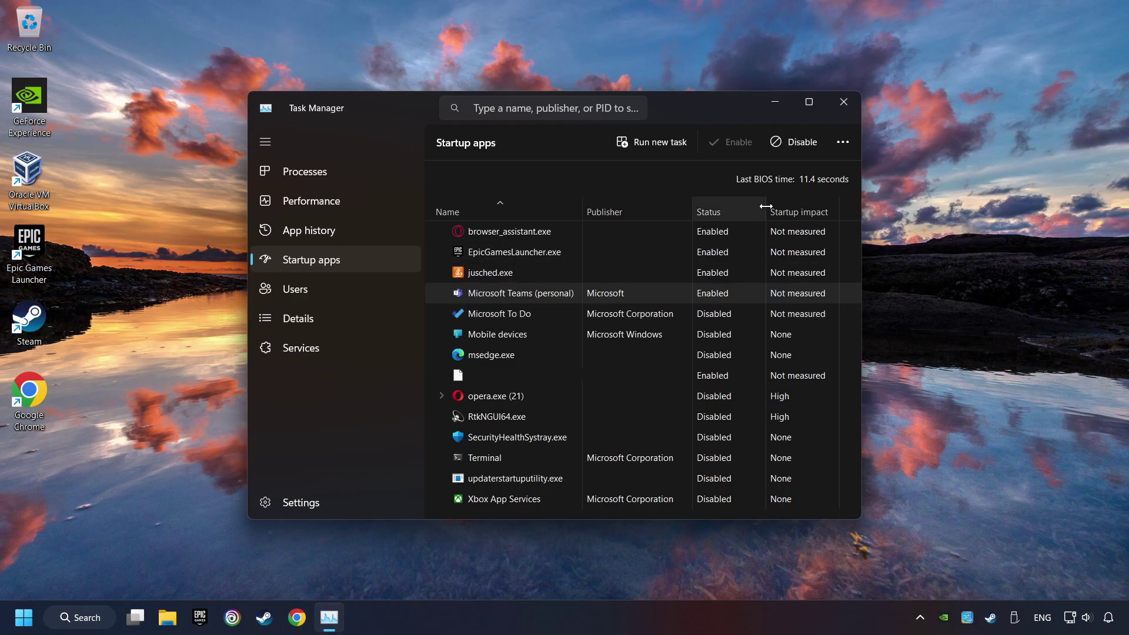
click(714, 266)
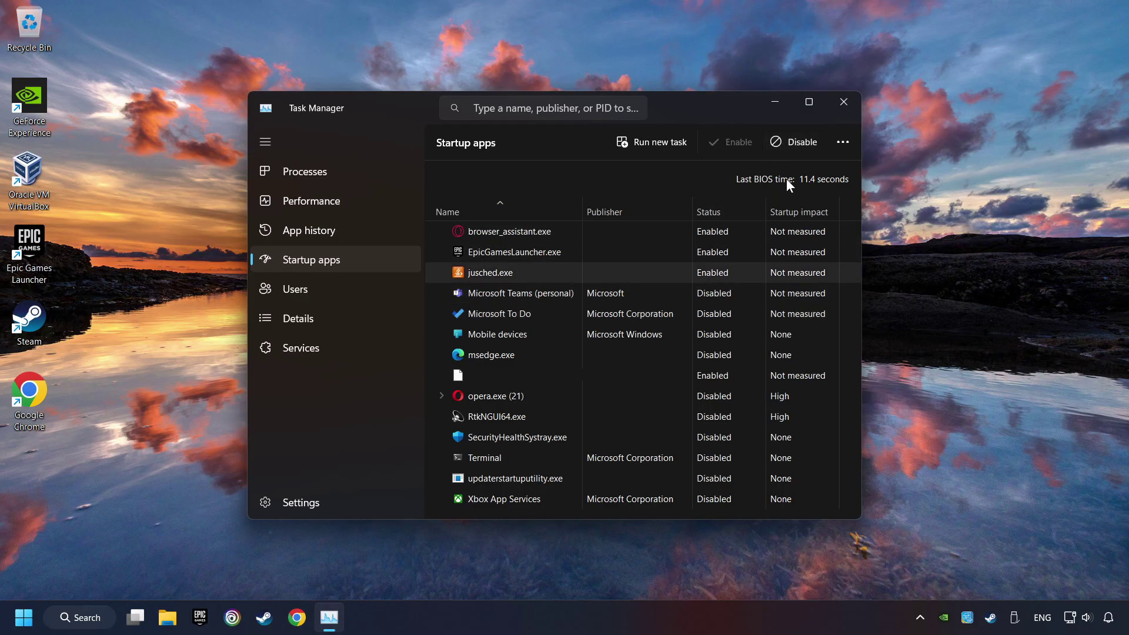
click(794, 144)
click(749, 250)
click(799, 141)
click(733, 228)
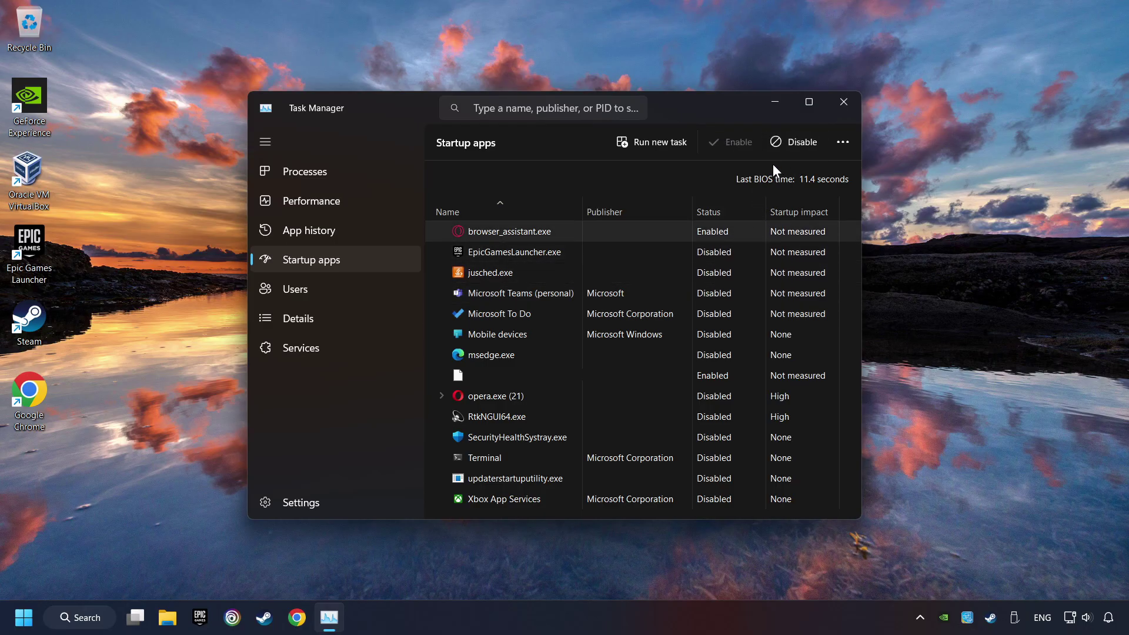
click(791, 143)
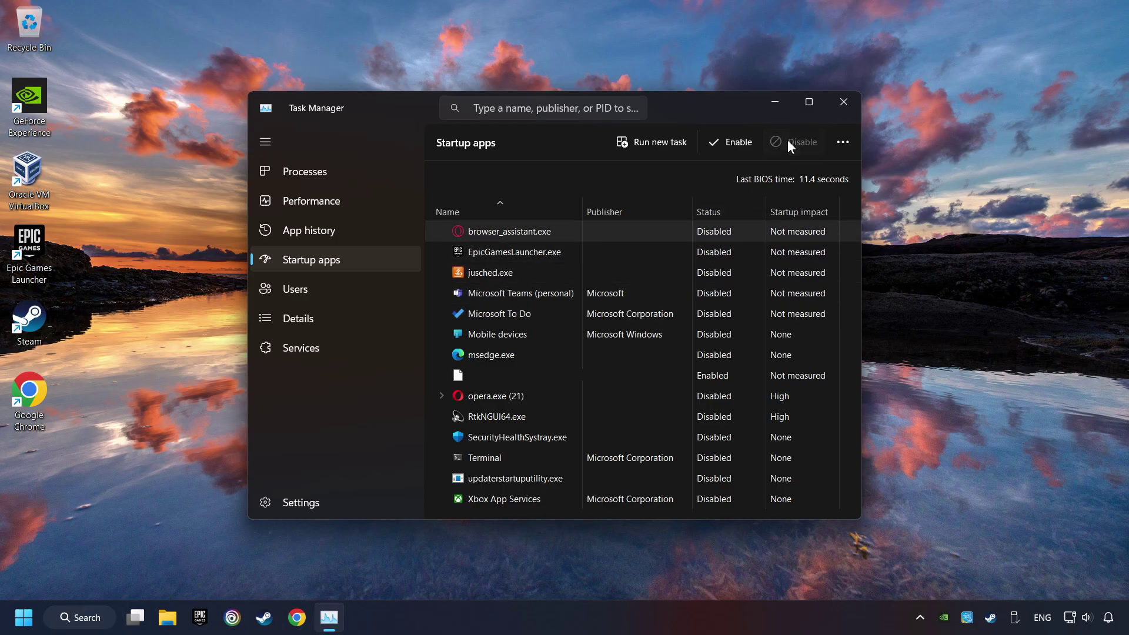
click(852, 104)
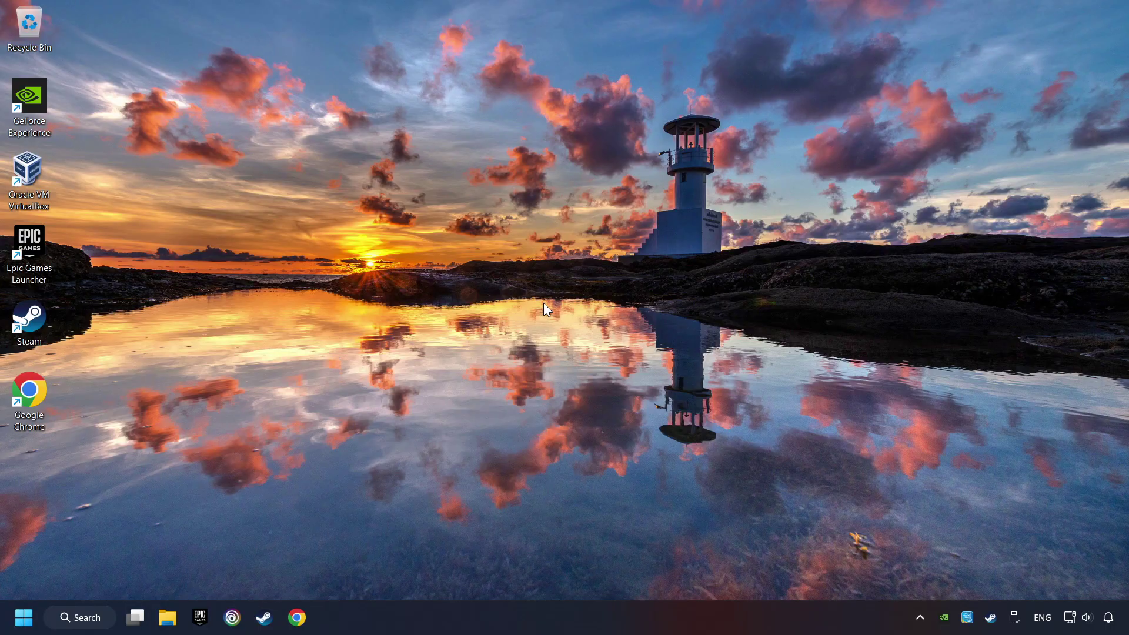
Search 'updates' and run Check for updates until it reports You're up to date, then close Settings
click(86, 618)
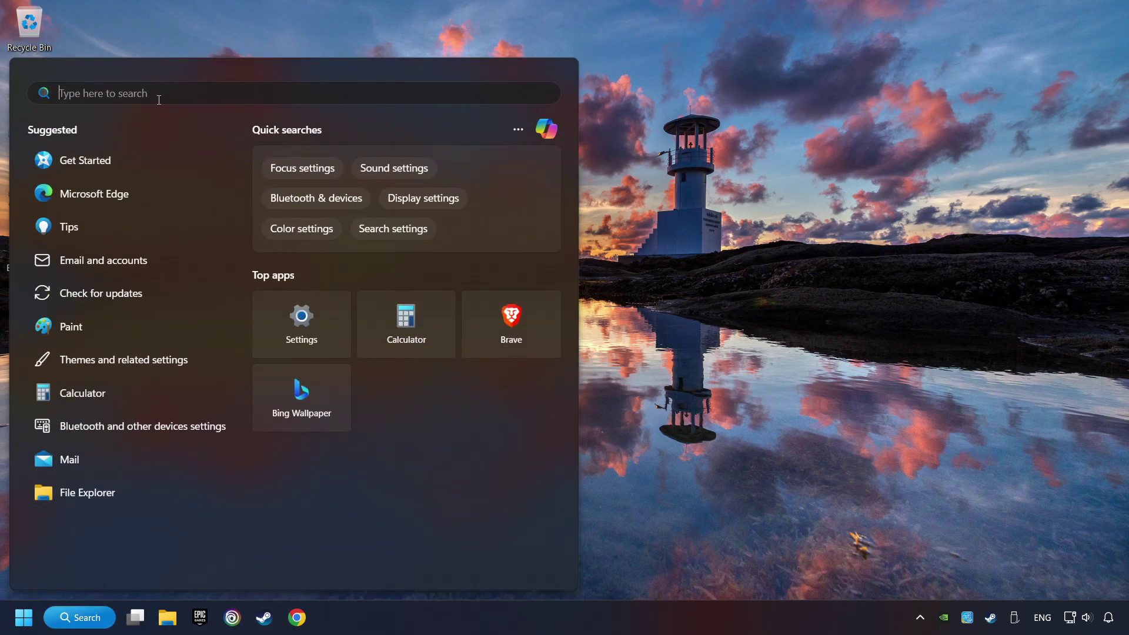
text(updates)
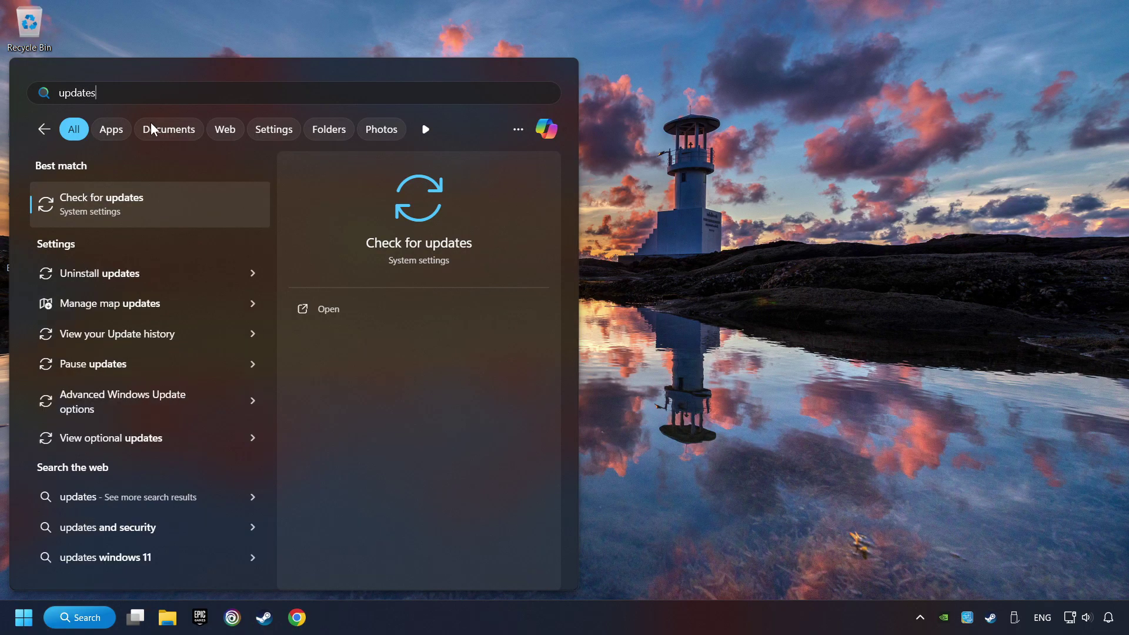
click(222, 204)
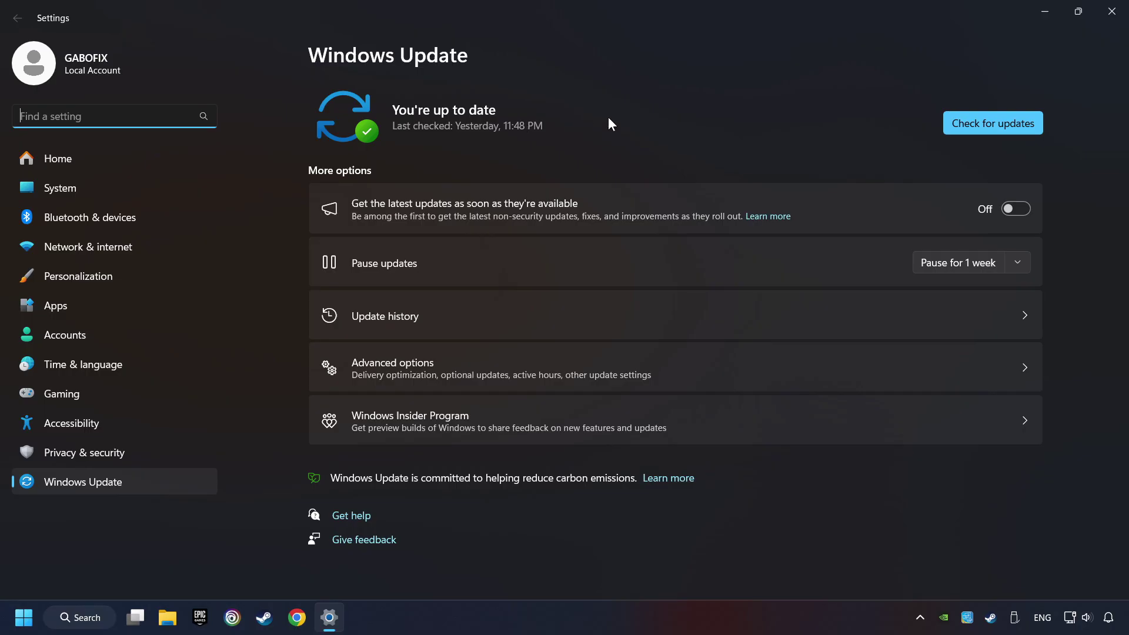
click(1015, 123)
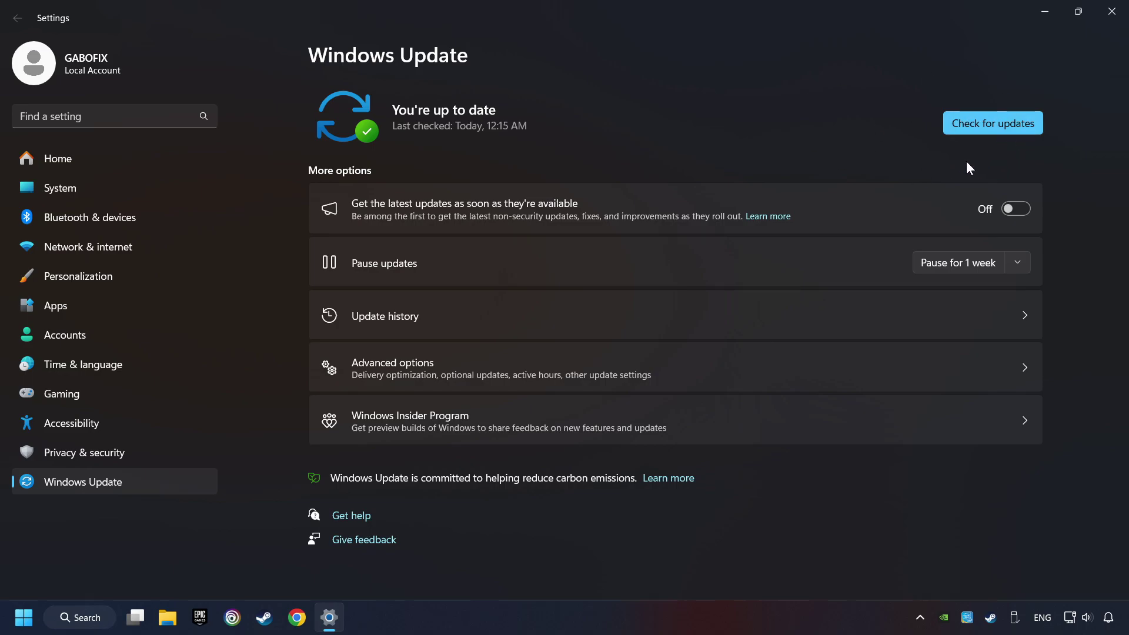
click(1114, 10)
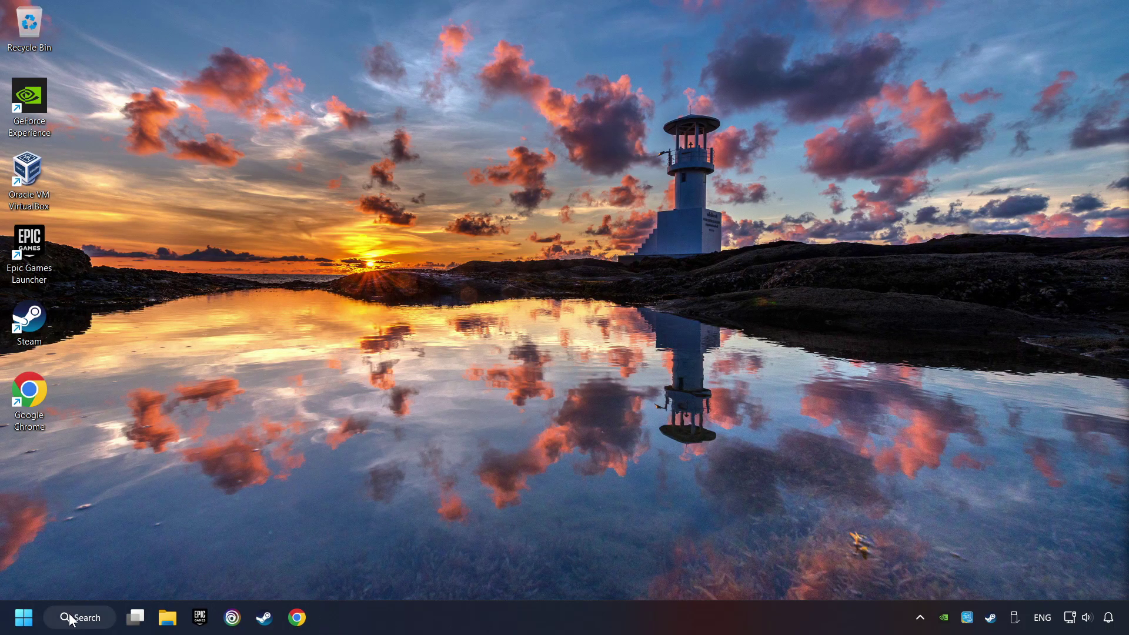
Search 'performance' and open Adjust the appearance and performance of Windows
click(102, 625)
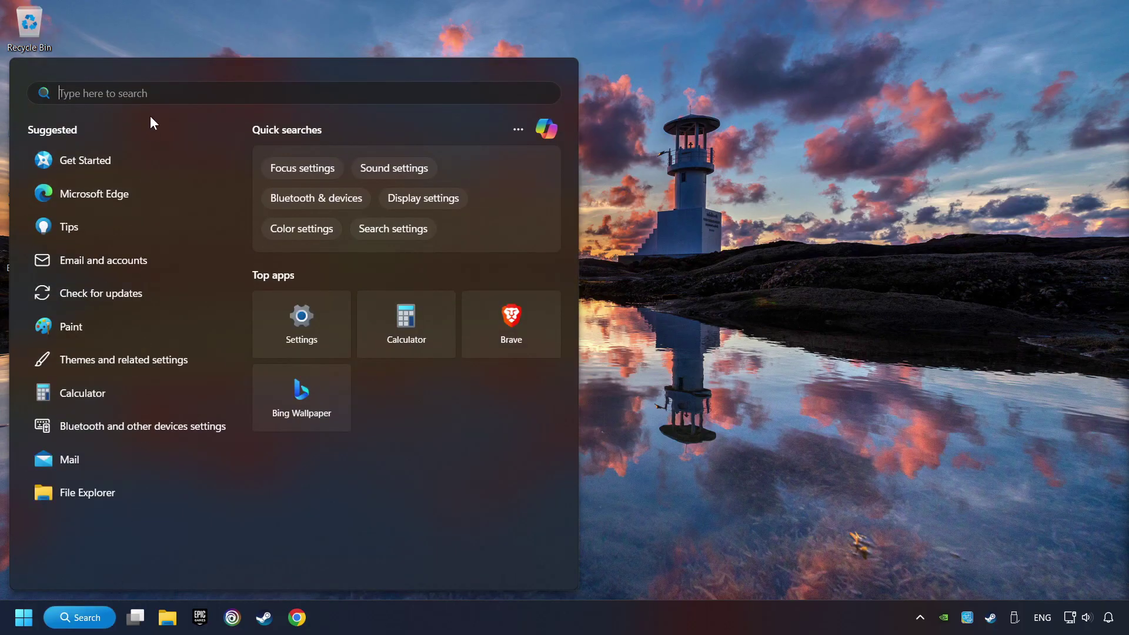
text(per)
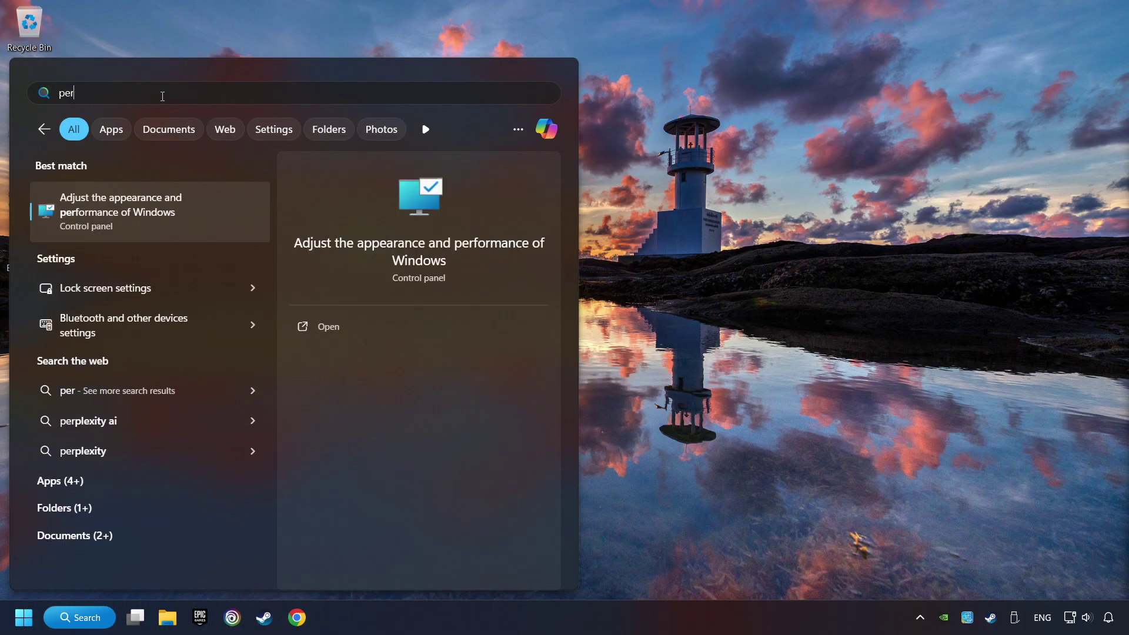
text(formance)
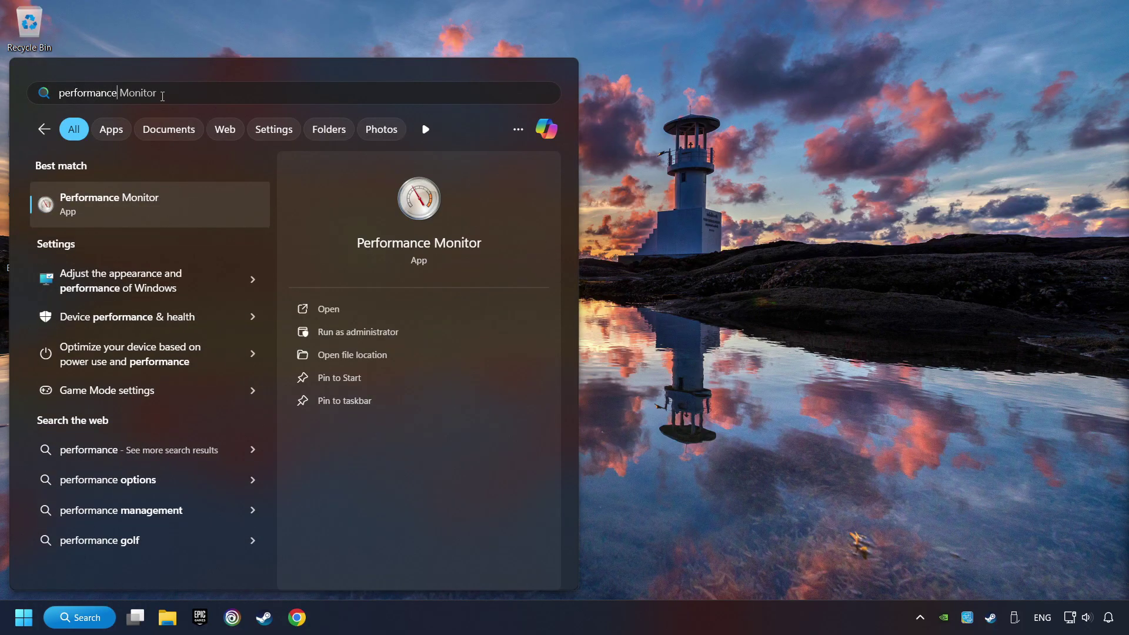
click(195, 279)
drag(241, 143, 514, 91)
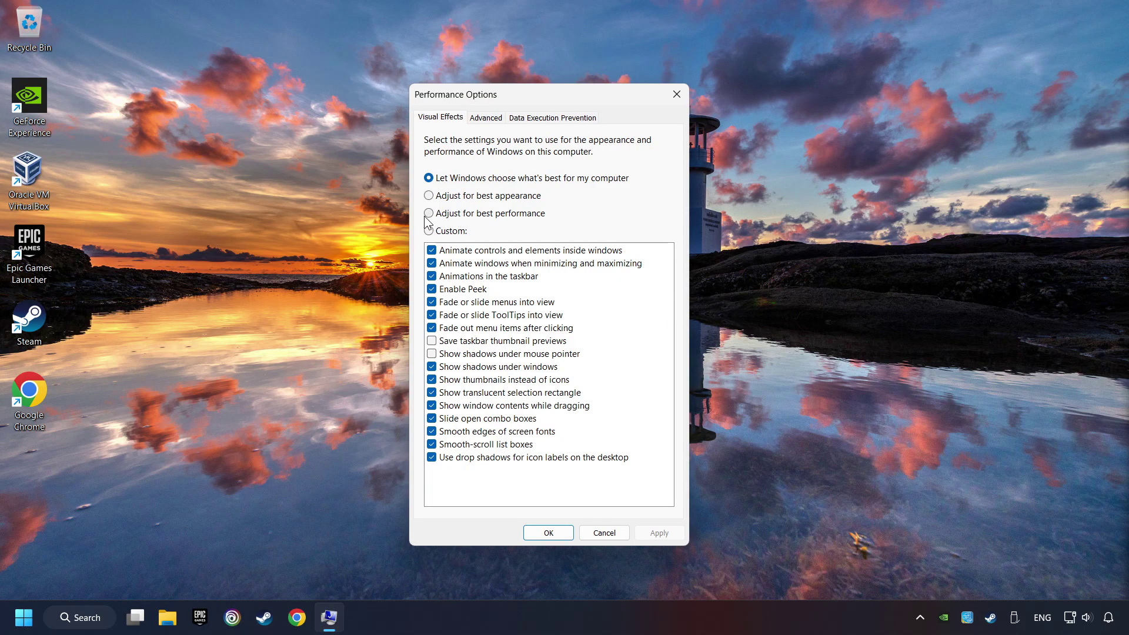
Choose Adjust for best performance so every visual effect is off, then apply and close
click(494, 219)
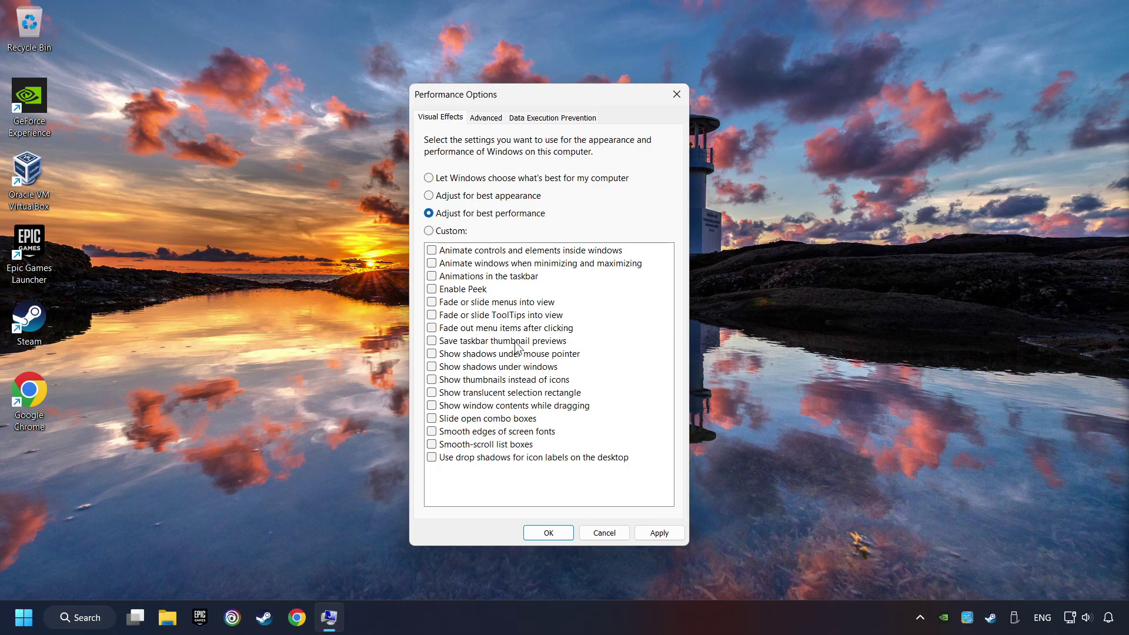
click(658, 534)
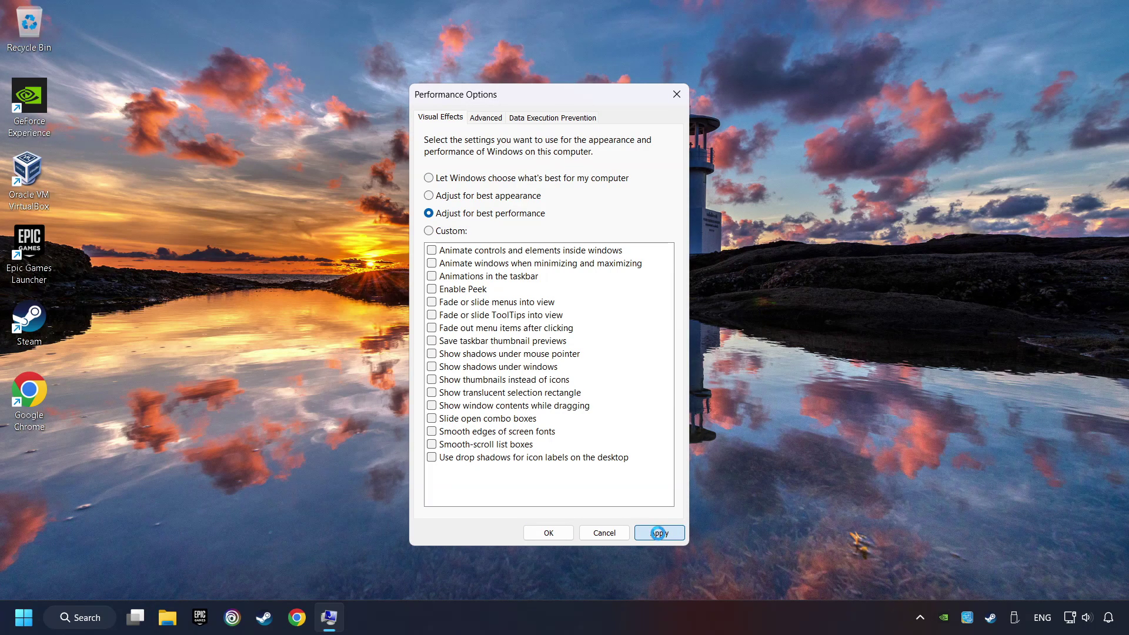
click(550, 535)
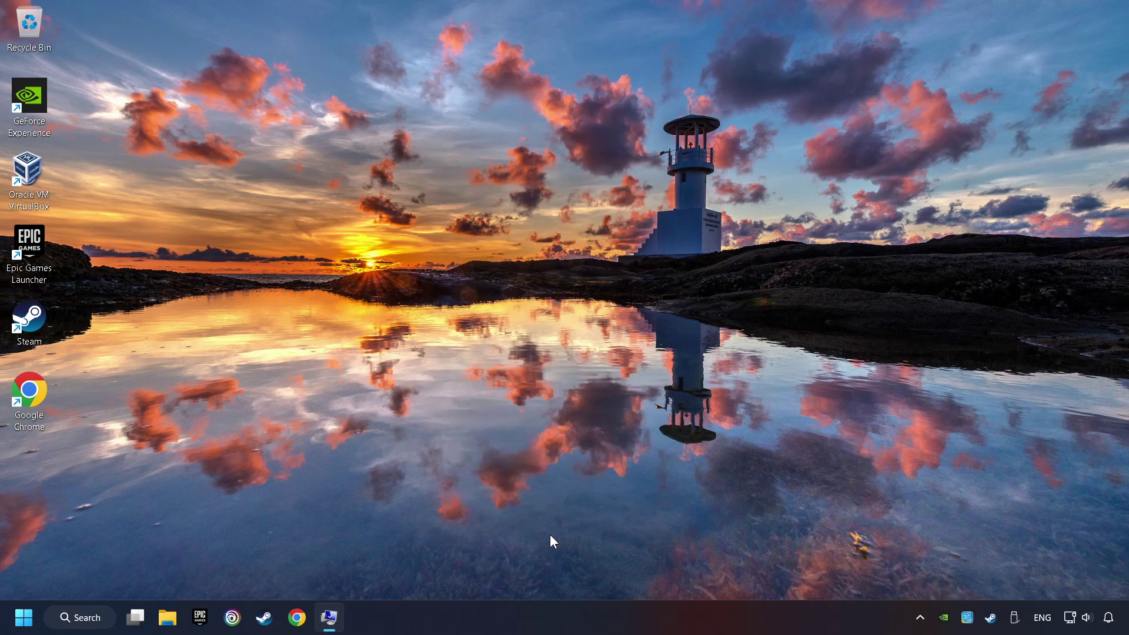
click(25, 617)
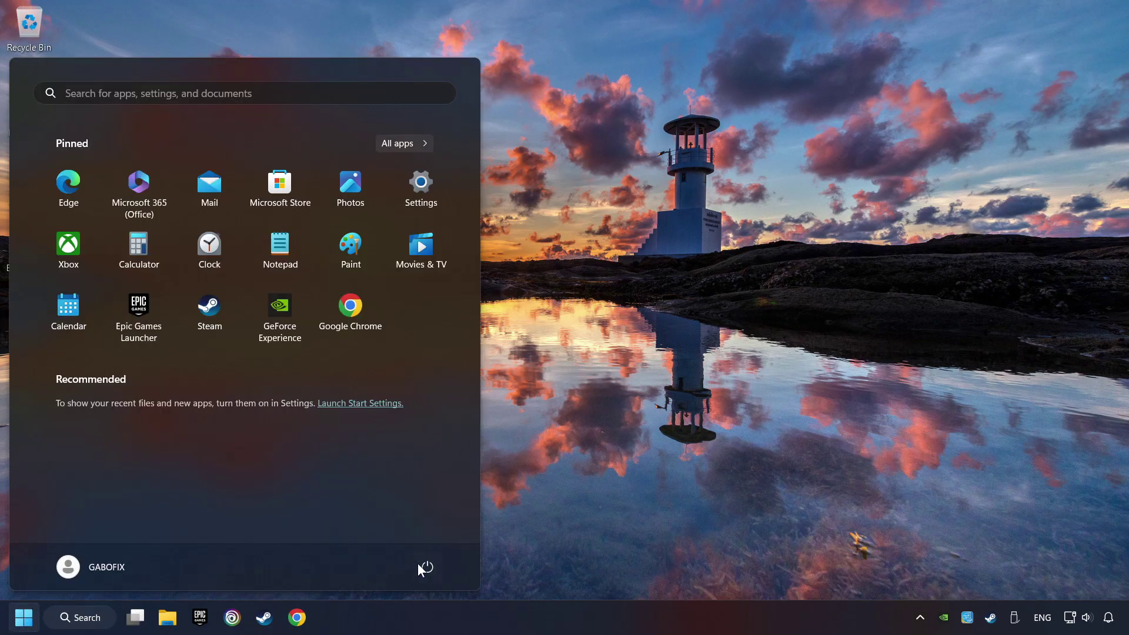